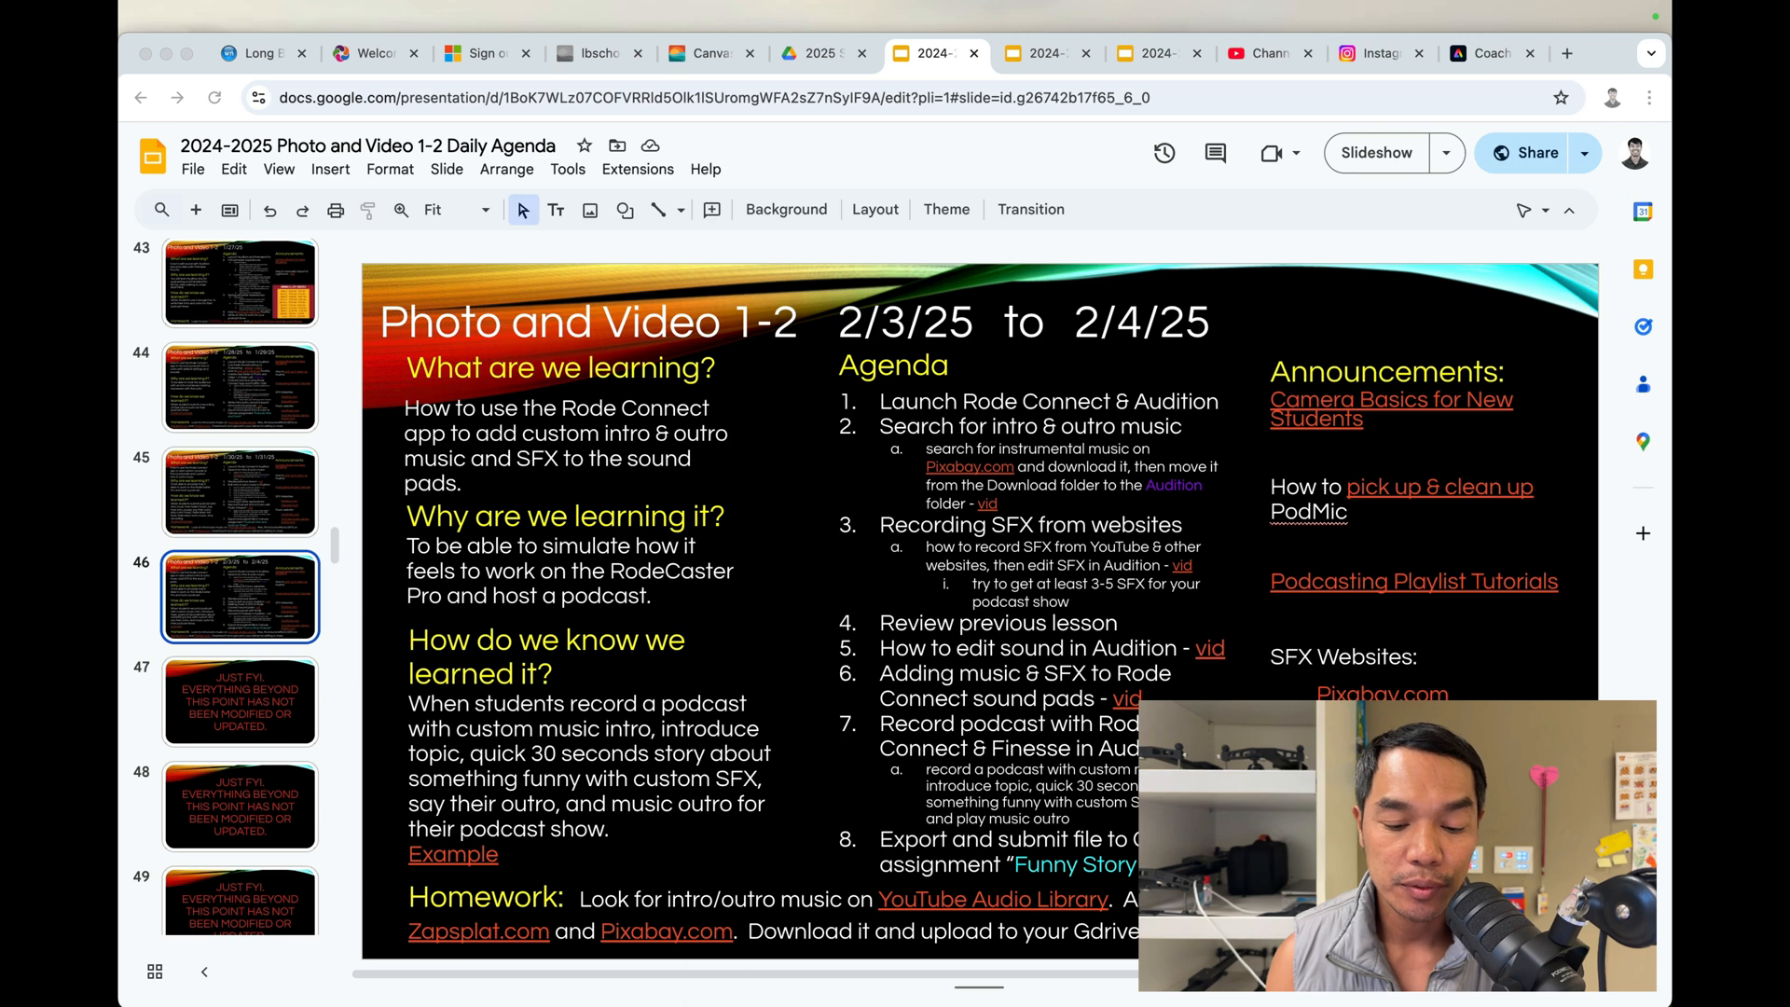
Switch to Adobe Audition and create a multitrack session named Recording SFX in the Desktop's Audition folder
{"action": "left_click", "coordinate": [763, 960]}
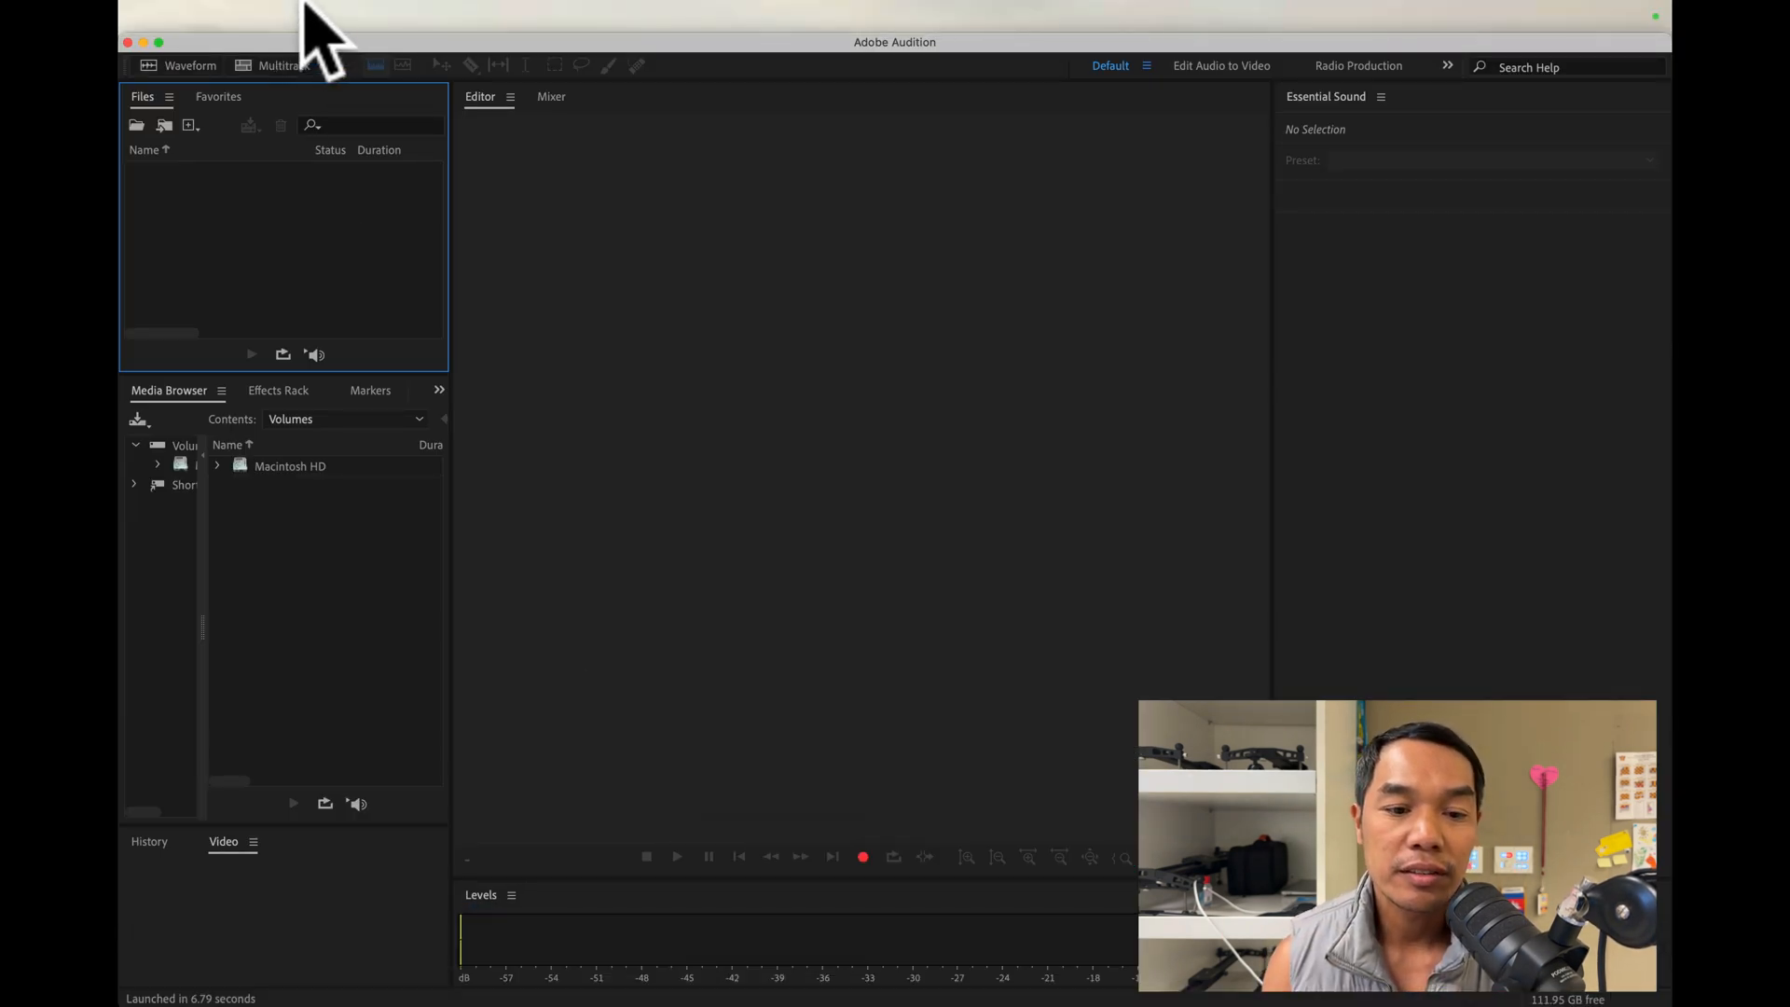
{"action": "left_click", "coordinate": [244, 20]}
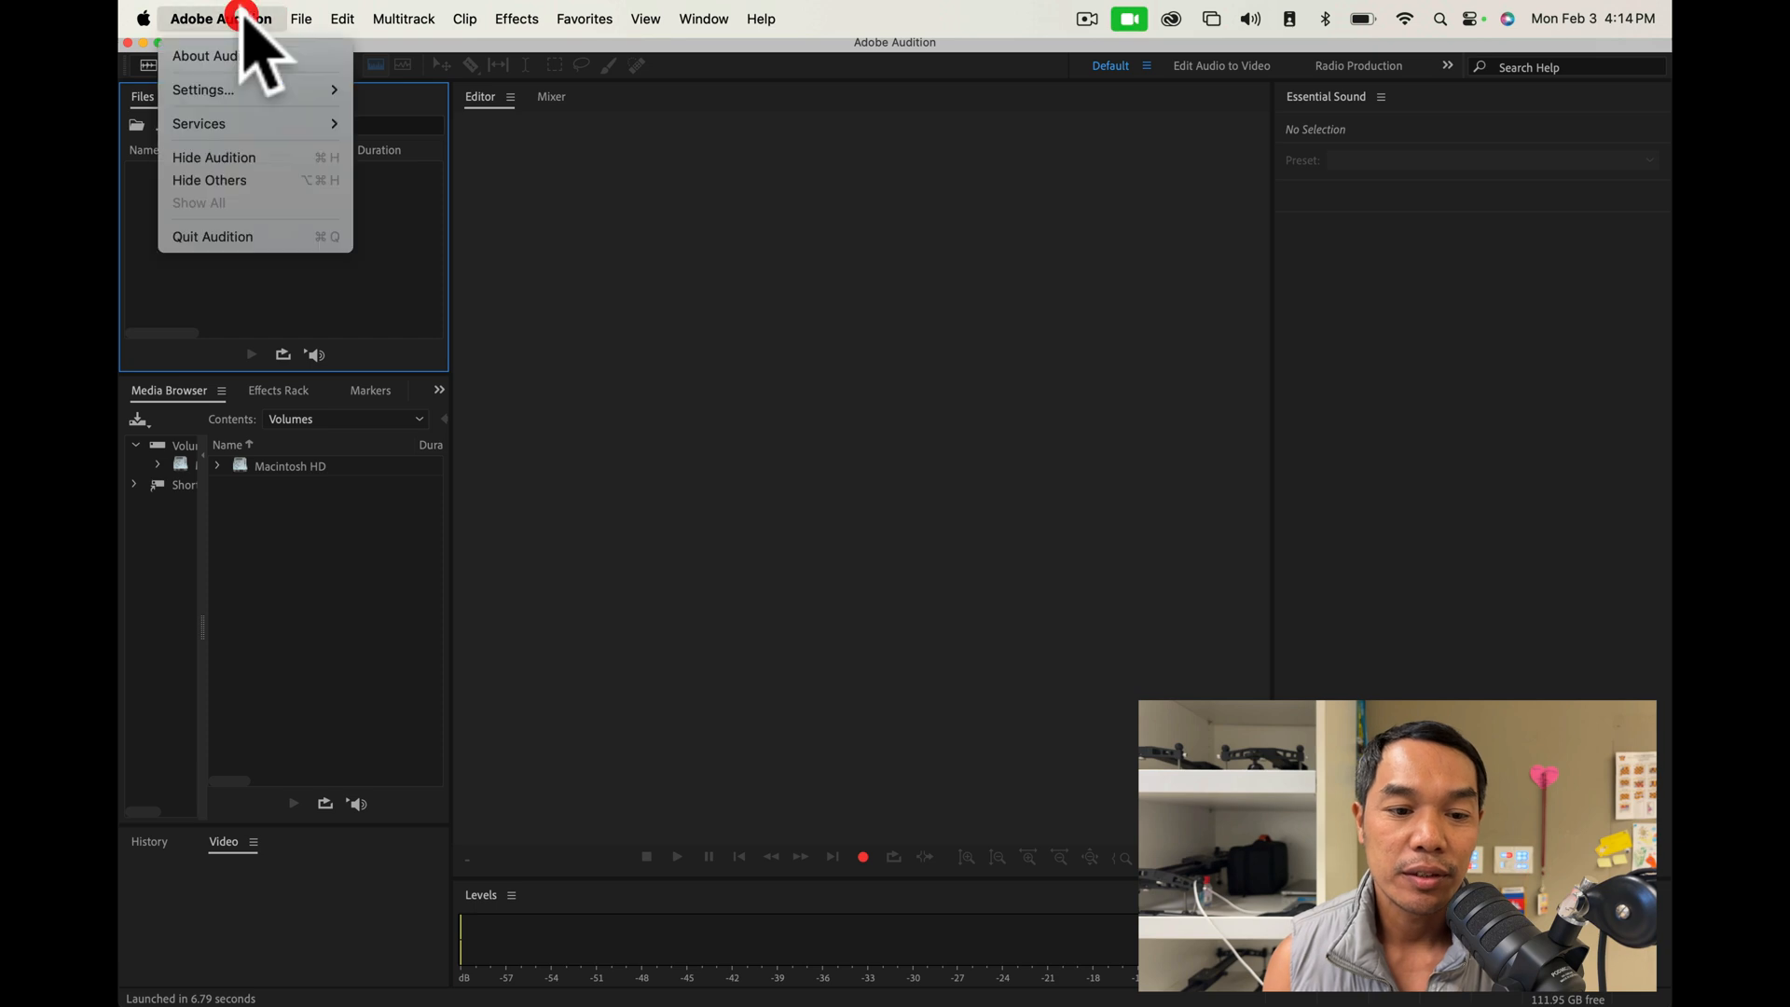
{"action": "mouse_move", "coordinate": [295, 18]}
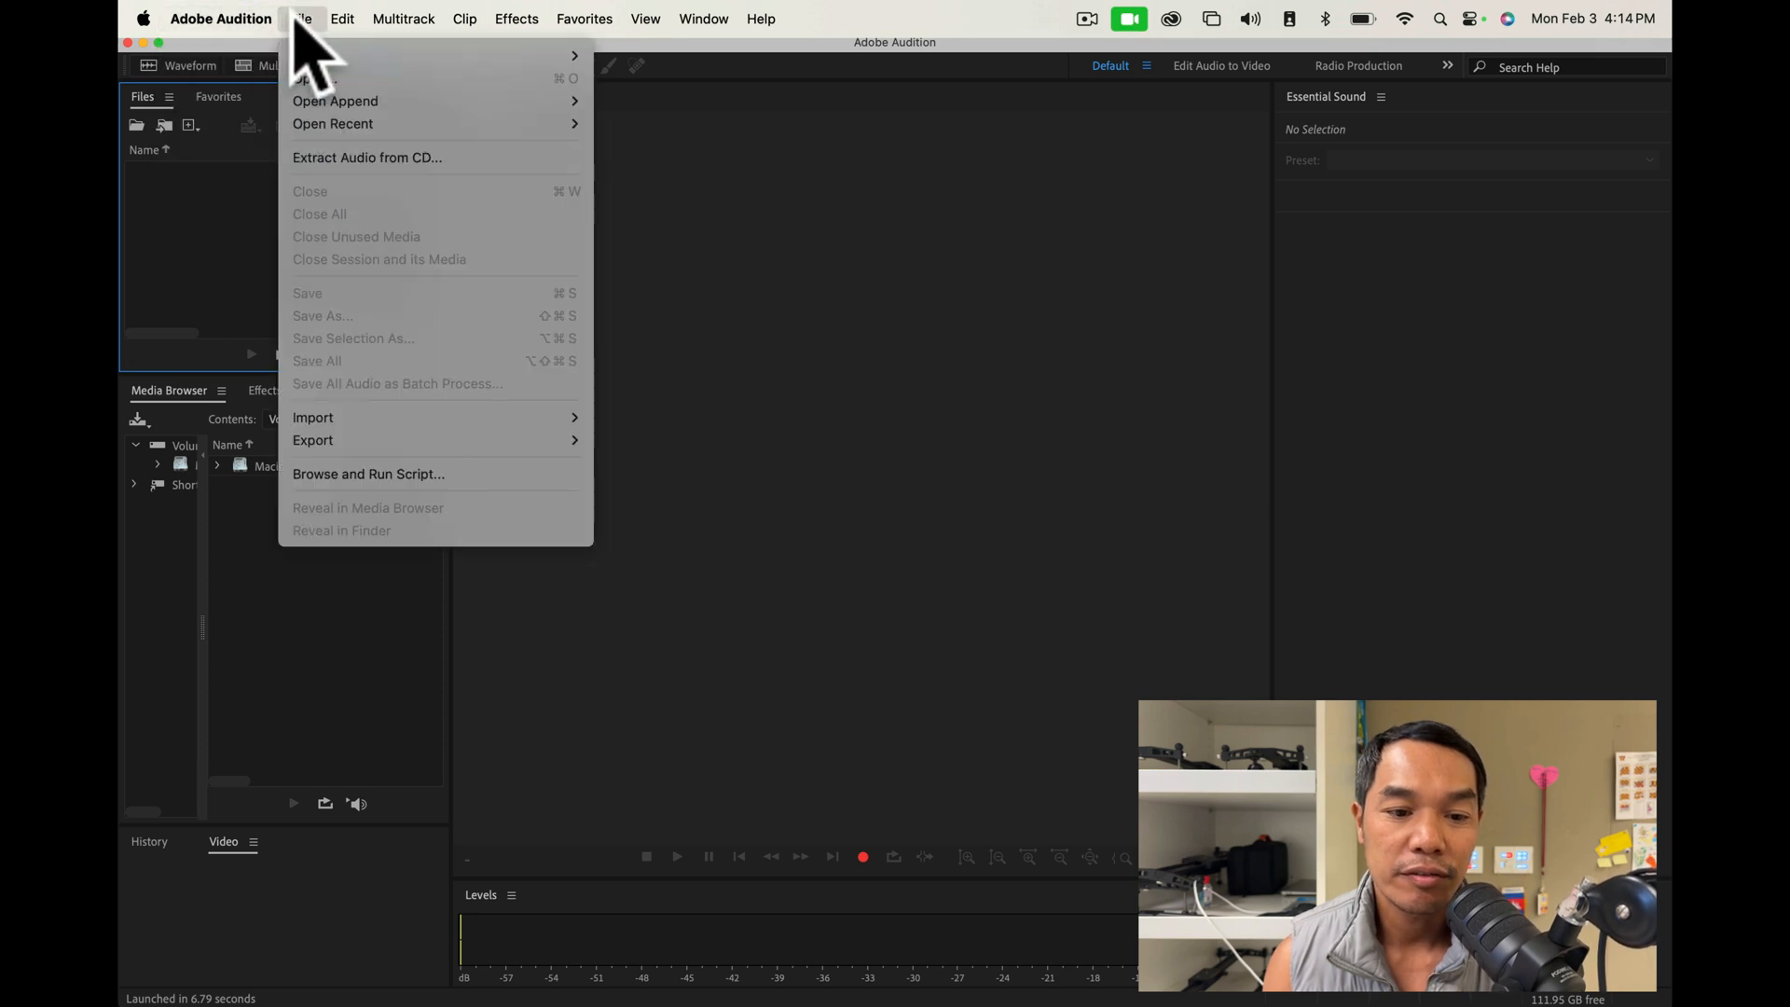
{"action": "mouse_move", "coordinate": [301, 54]}
{"action": "left_click", "coordinate": [642, 58]}
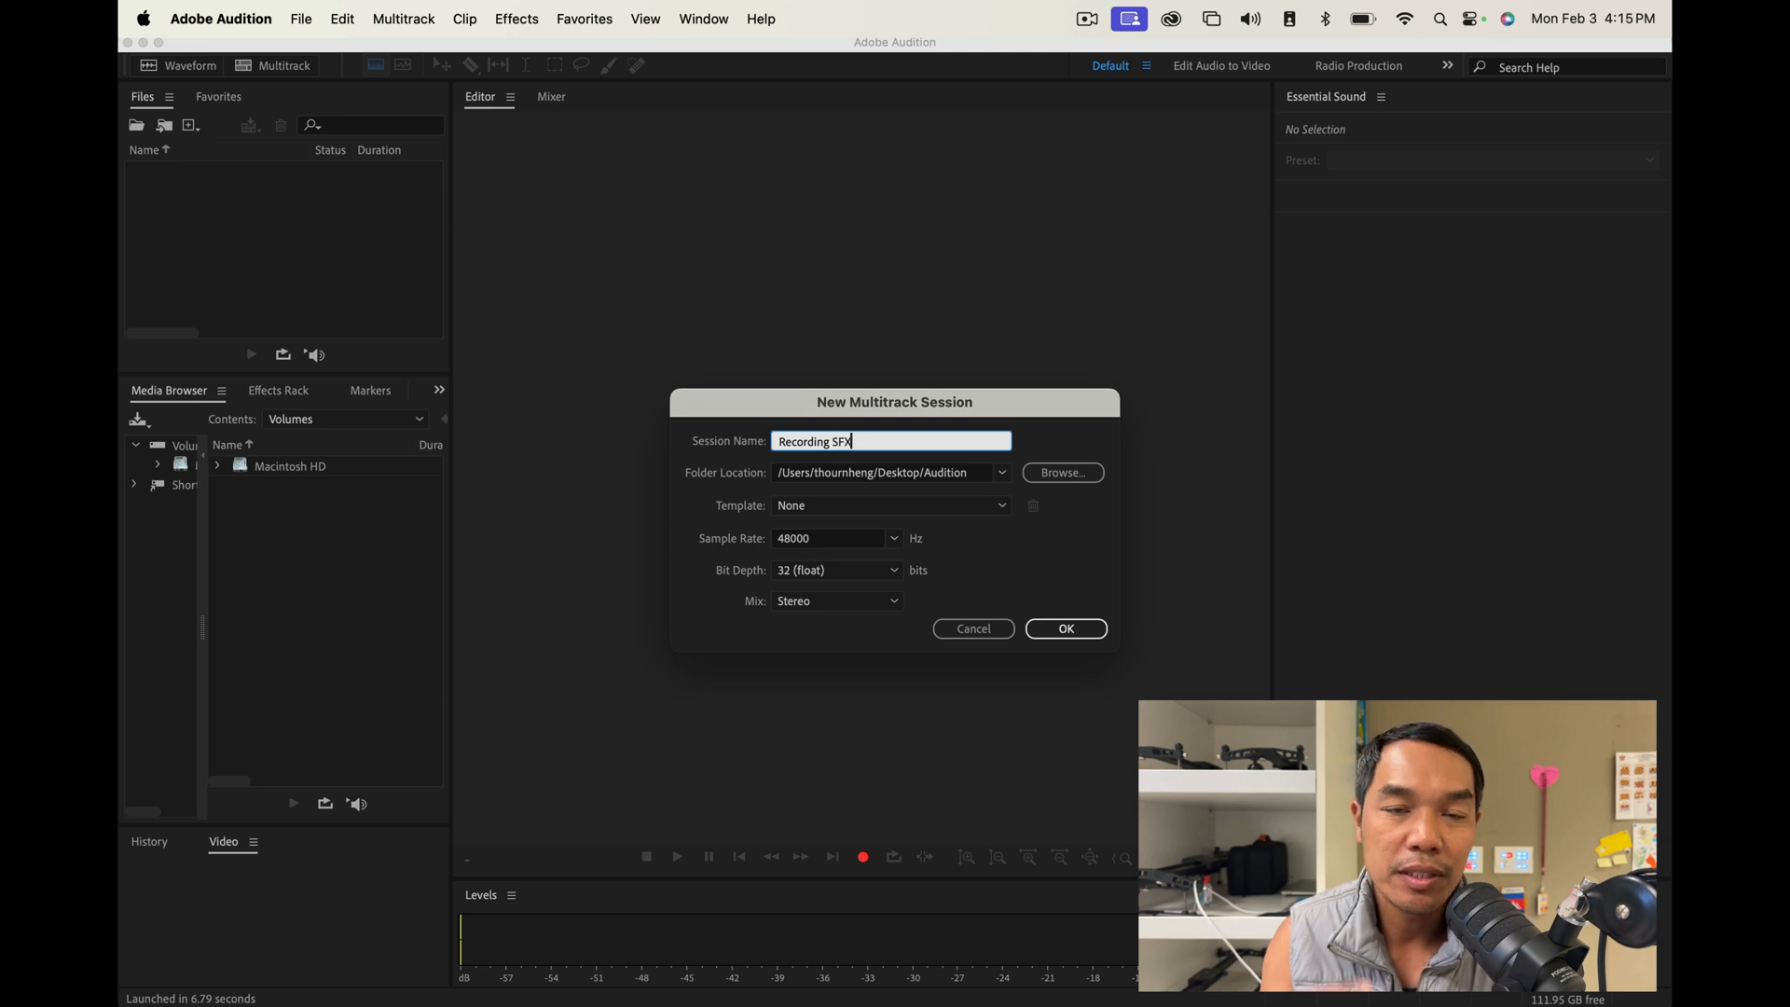
{"action": "left_click", "coordinate": [1054, 473]}
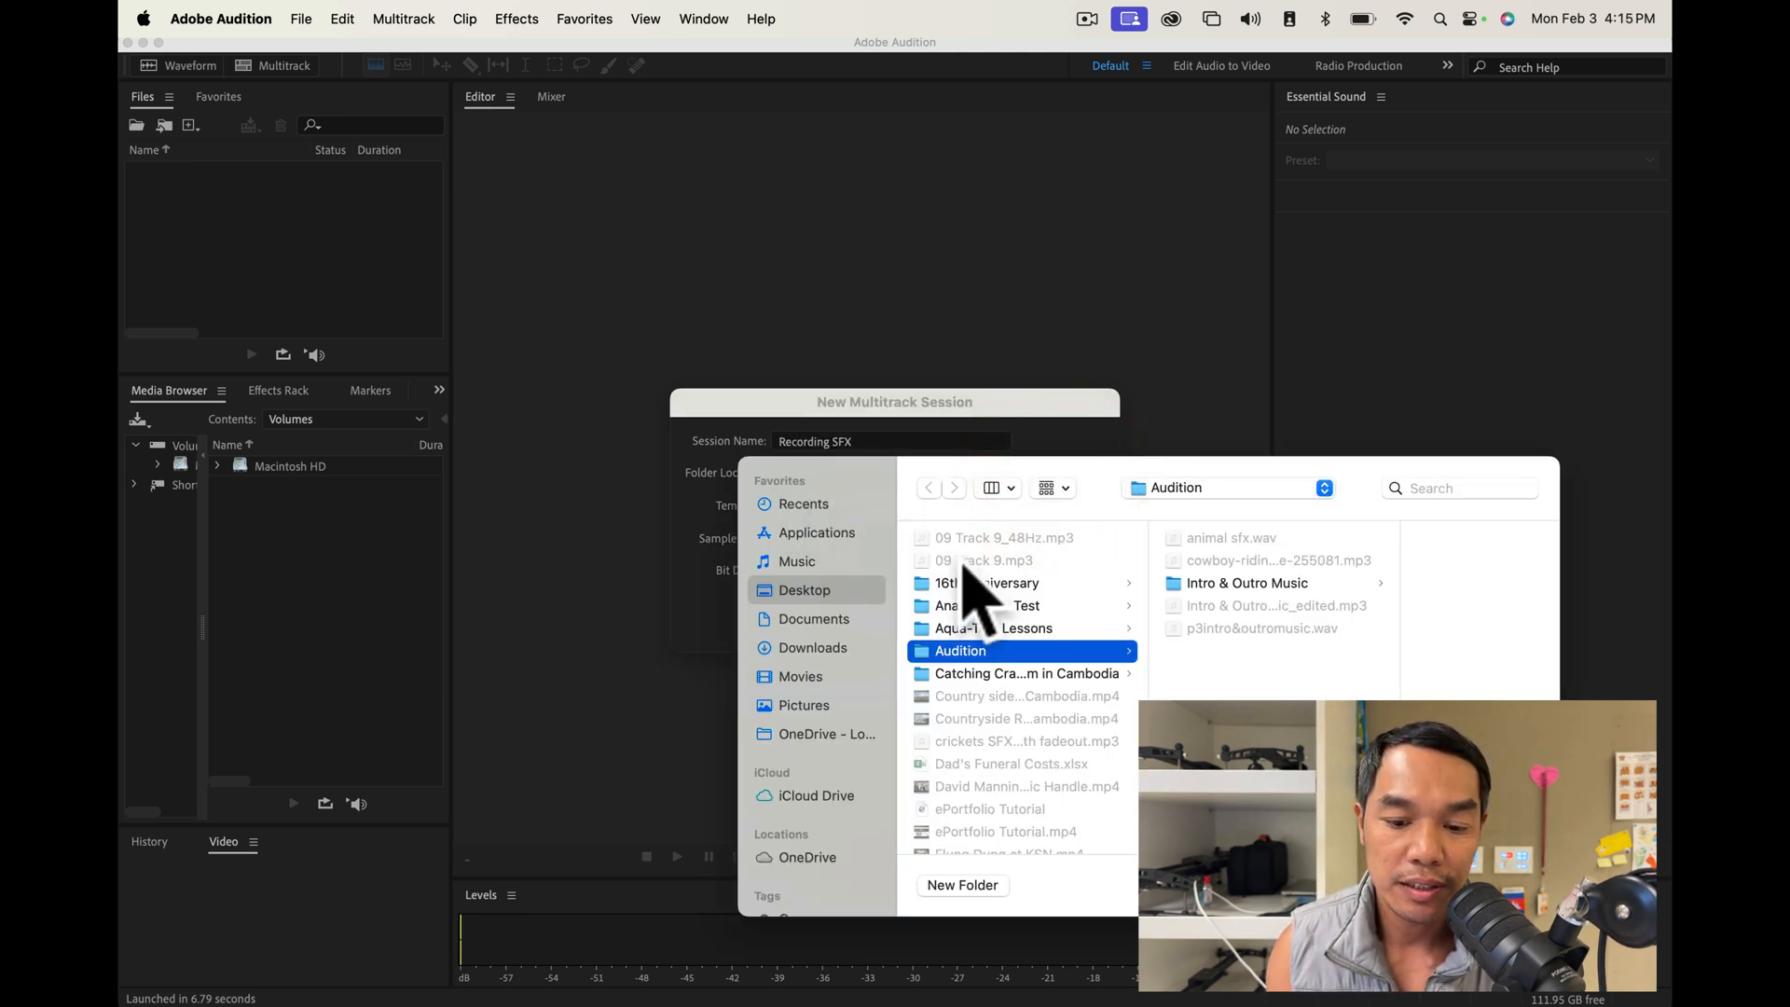
{"action": "left_click", "coordinate": [820, 592]}
{"action": "left_click", "coordinate": [942, 651]}
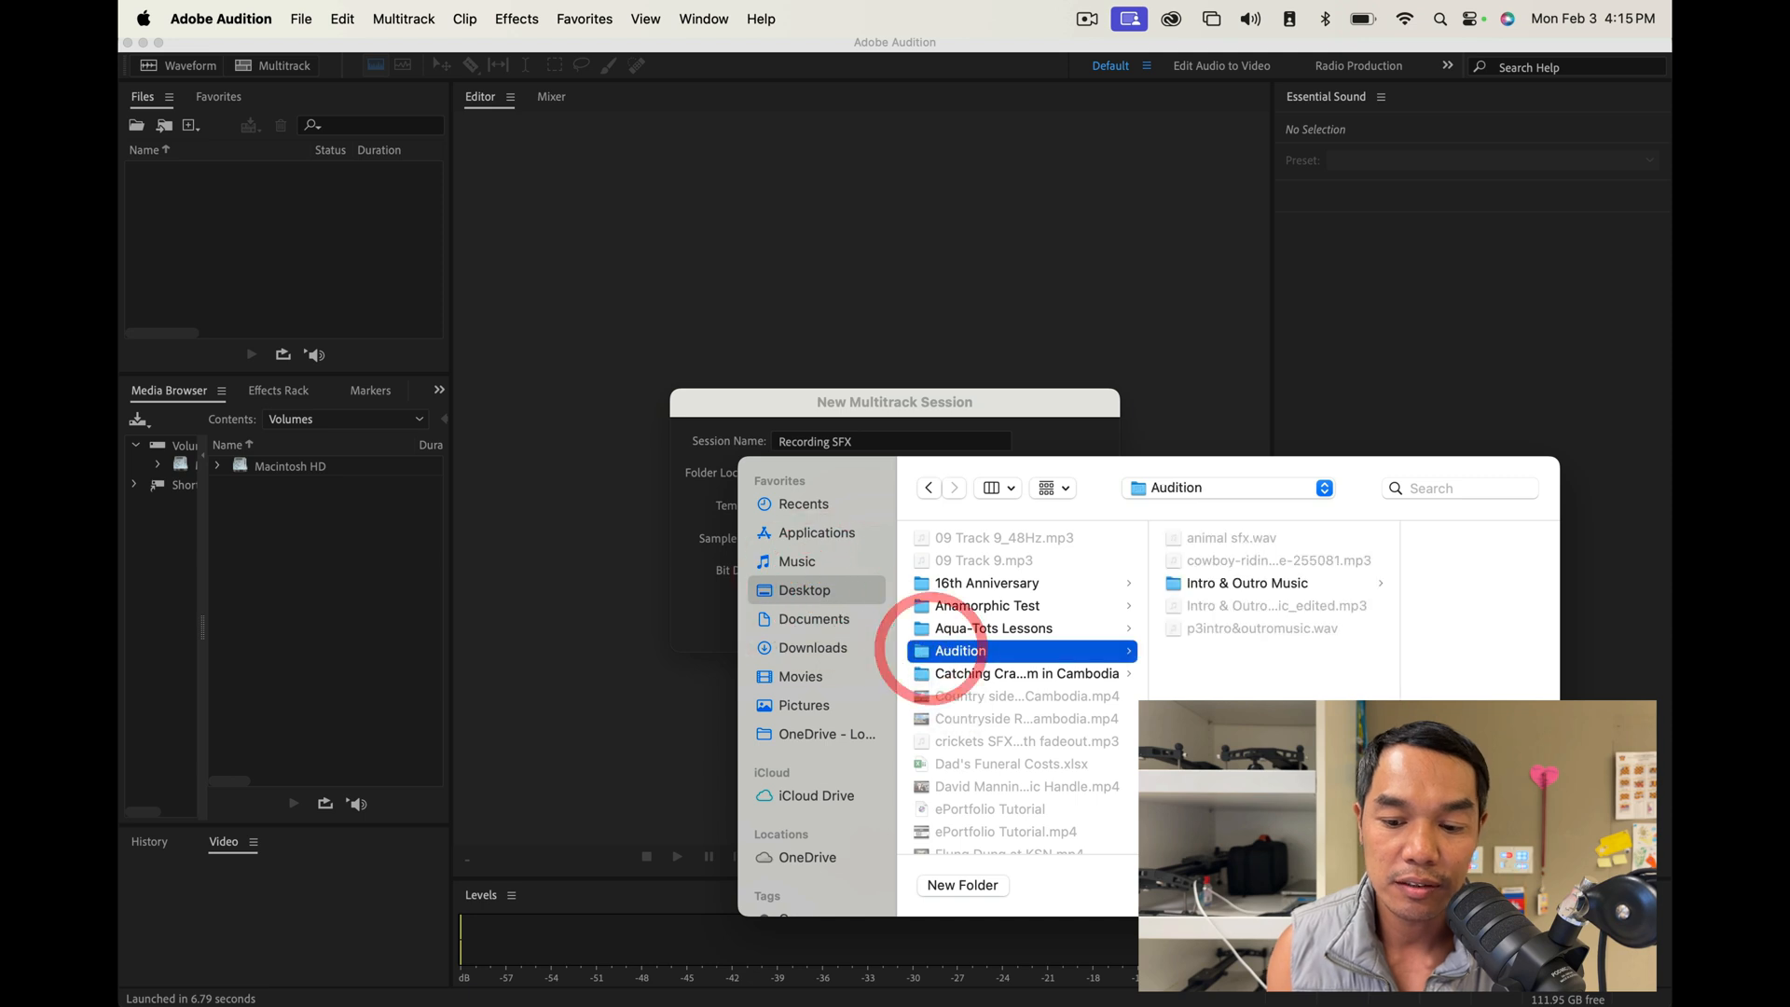
{"action": "left_click", "coordinate": [1512, 885]}
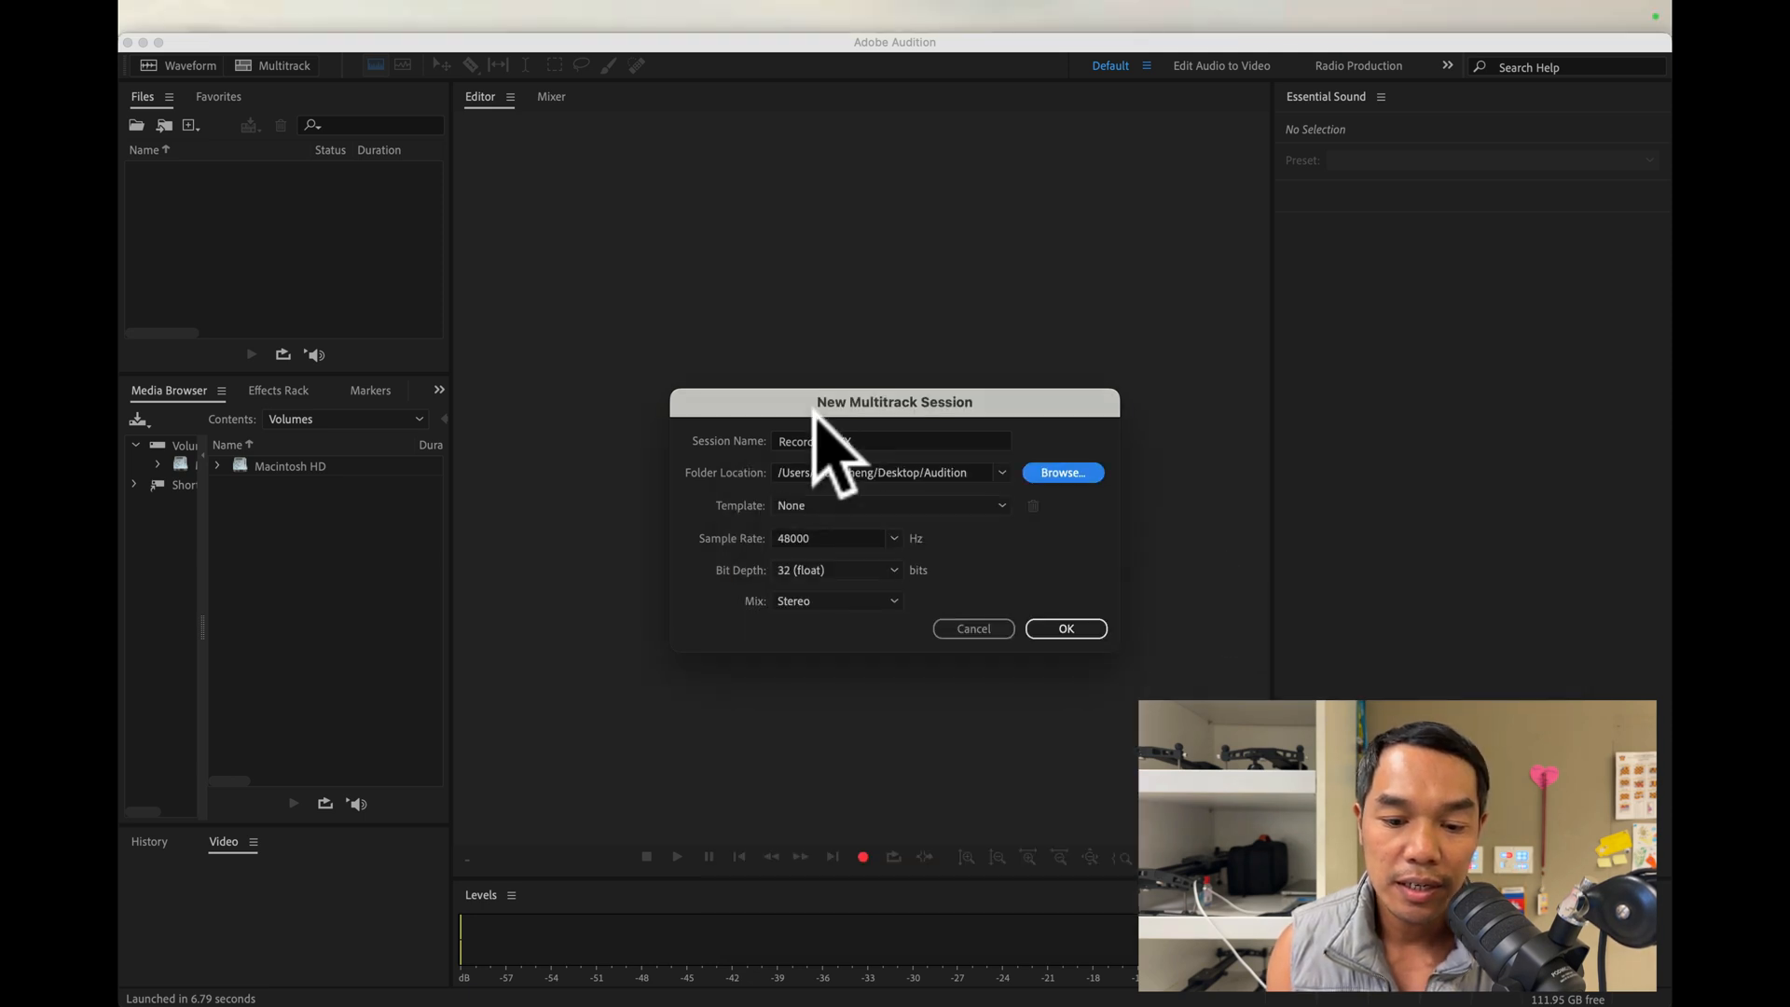
{"action": "left_click", "coordinate": [1066, 628]}
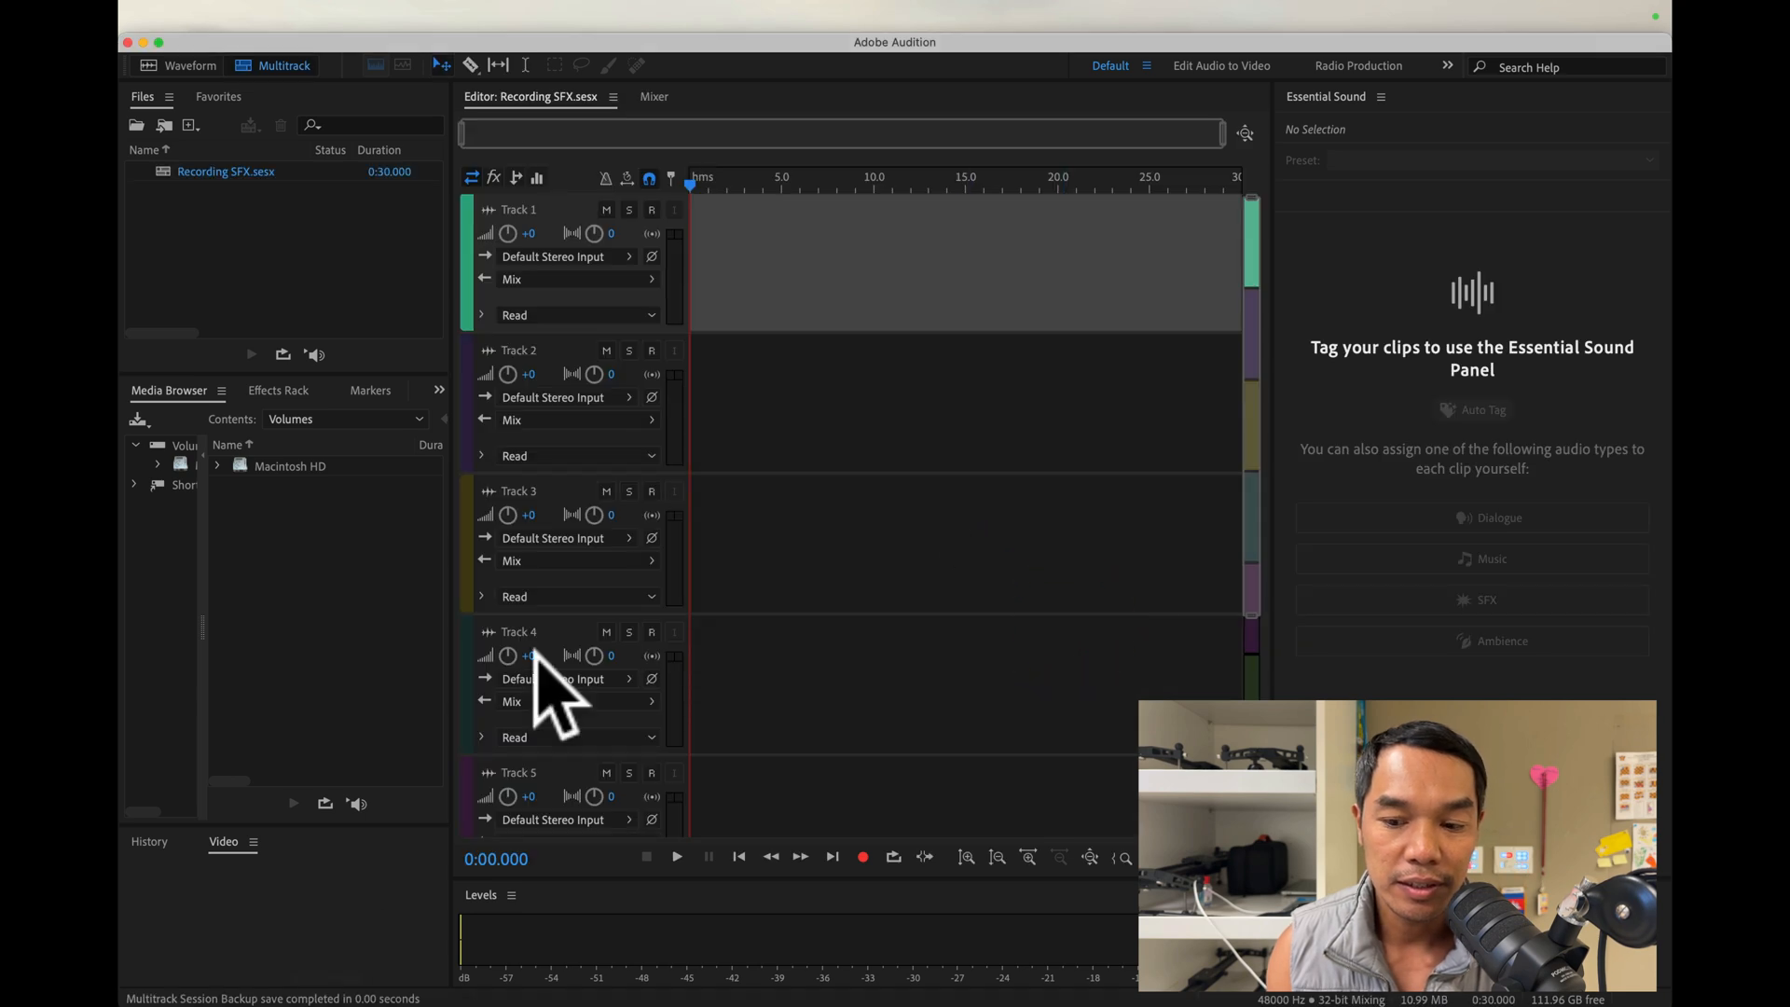
Check the contents of the Recording SFX folder in Finder and return to Adobe Audition
{"action": "left_click", "coordinate": [228, 970]}
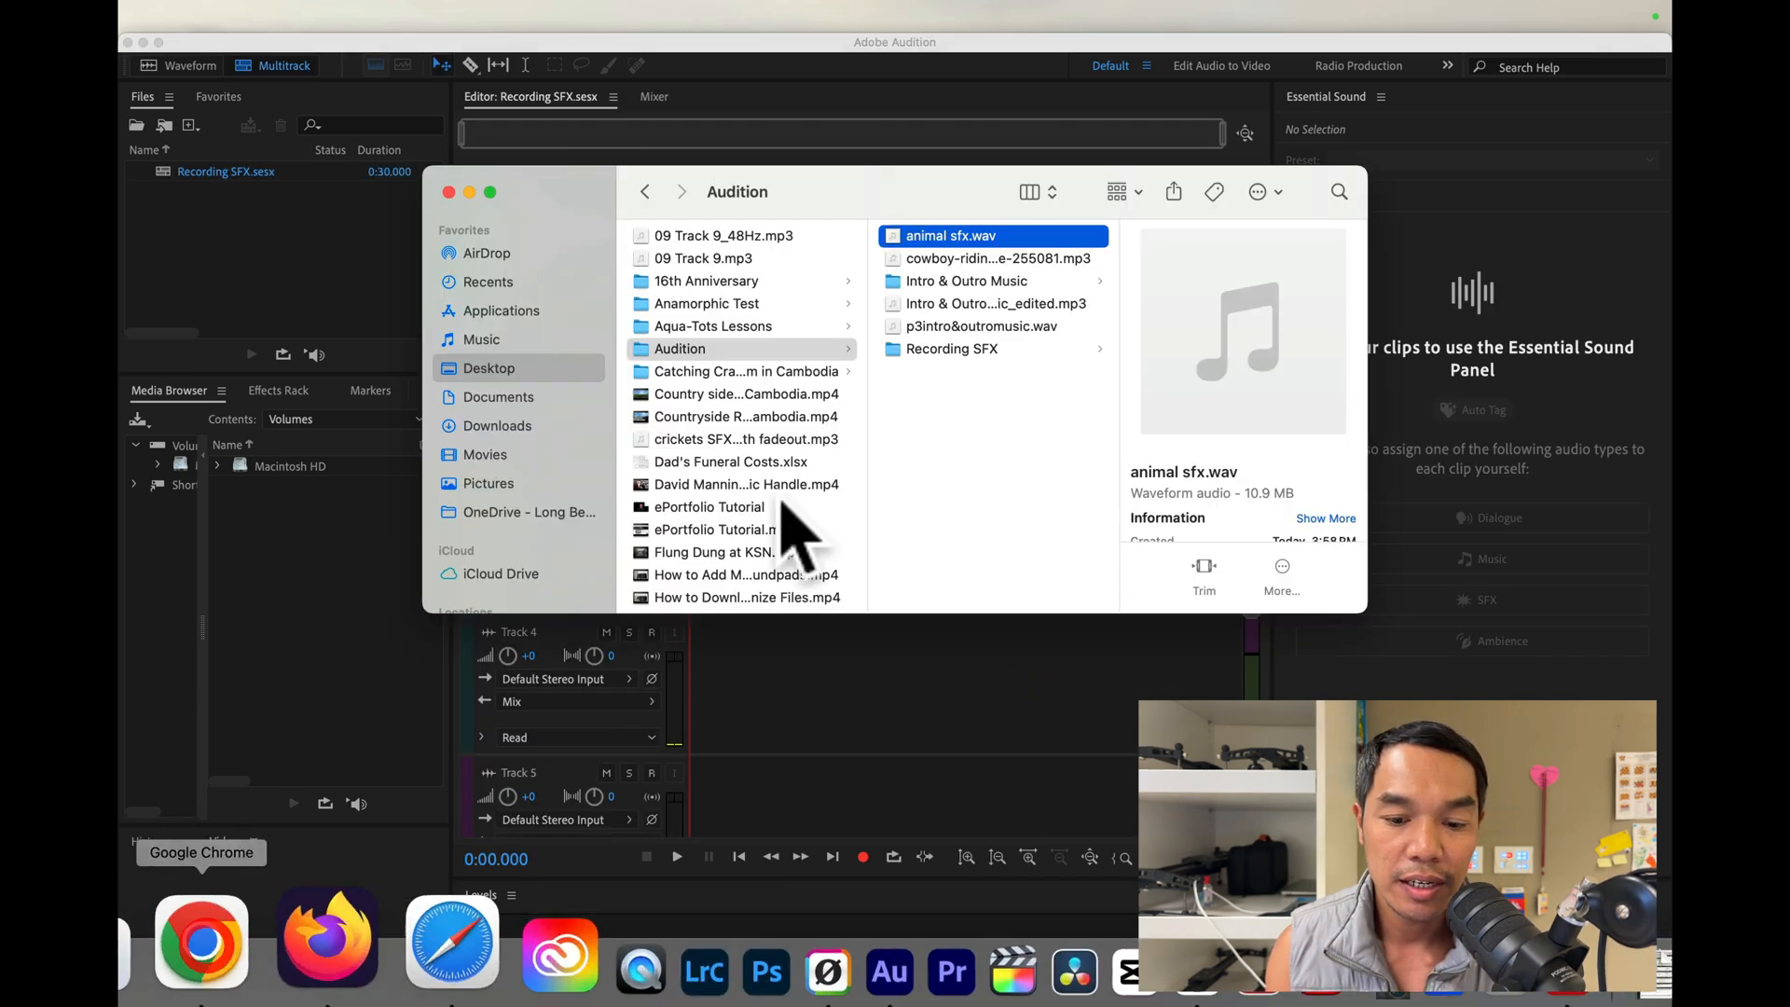
{"action": "left_click", "coordinate": [933, 350]}
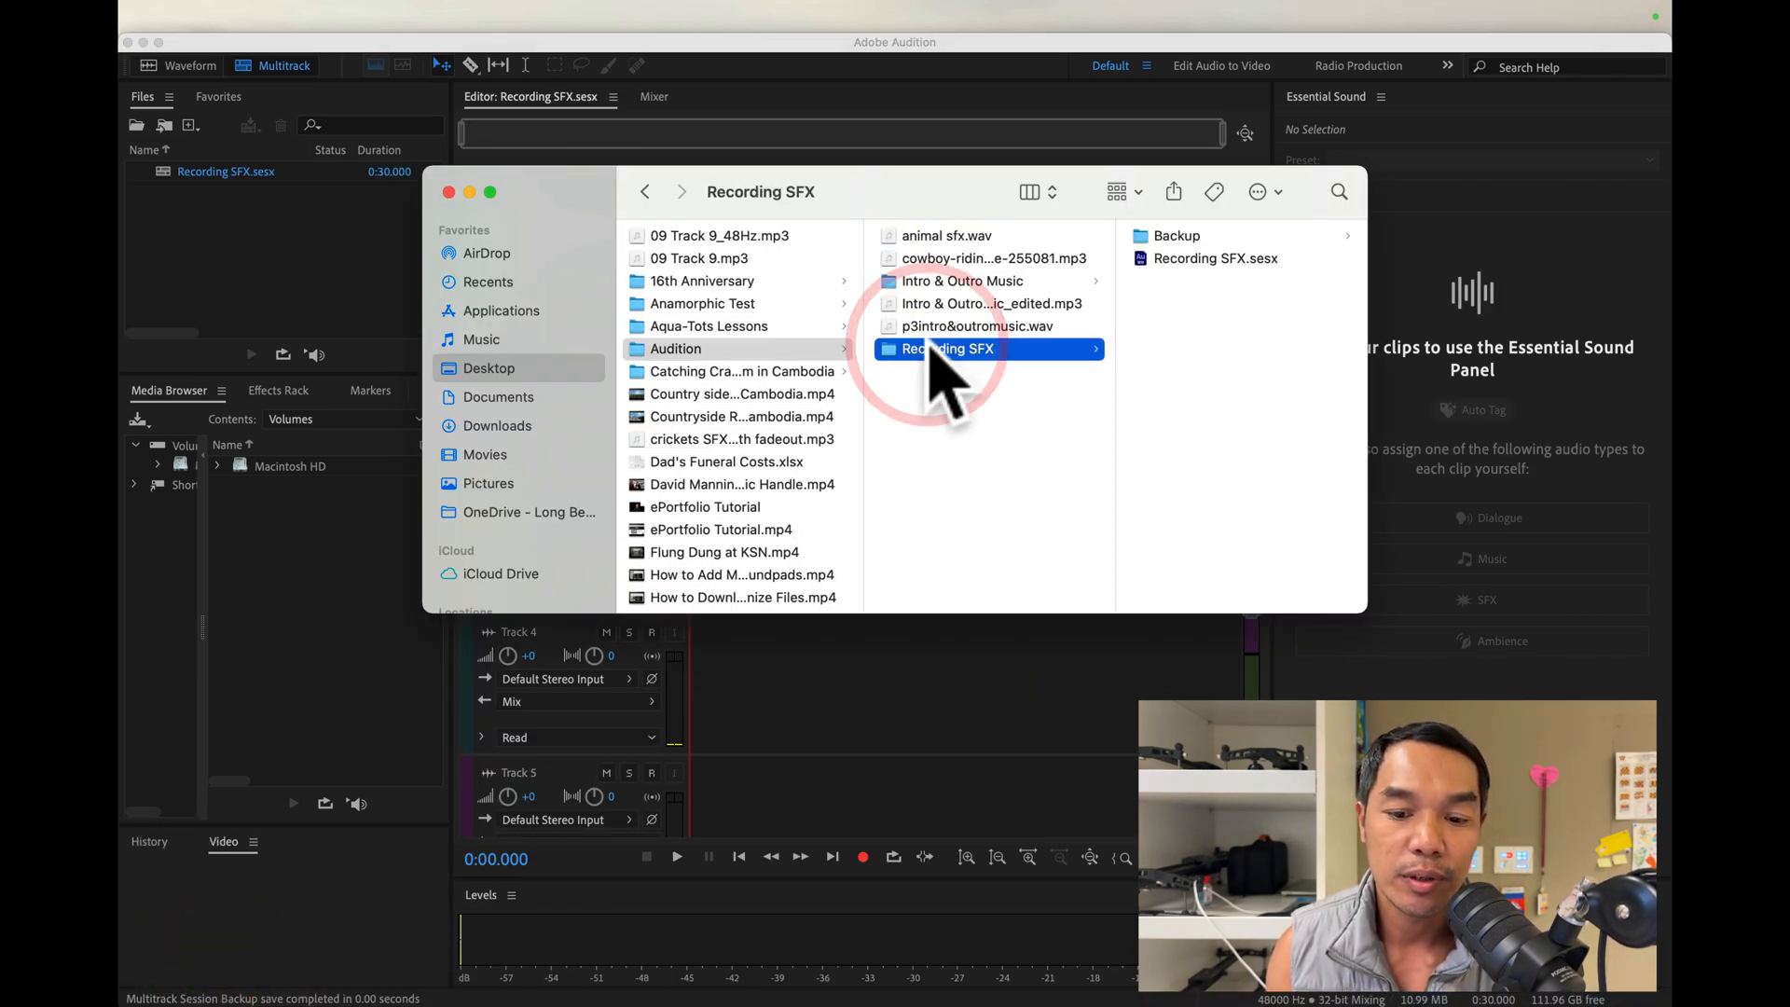
{"action": "left_click", "coordinate": [410, 668]}
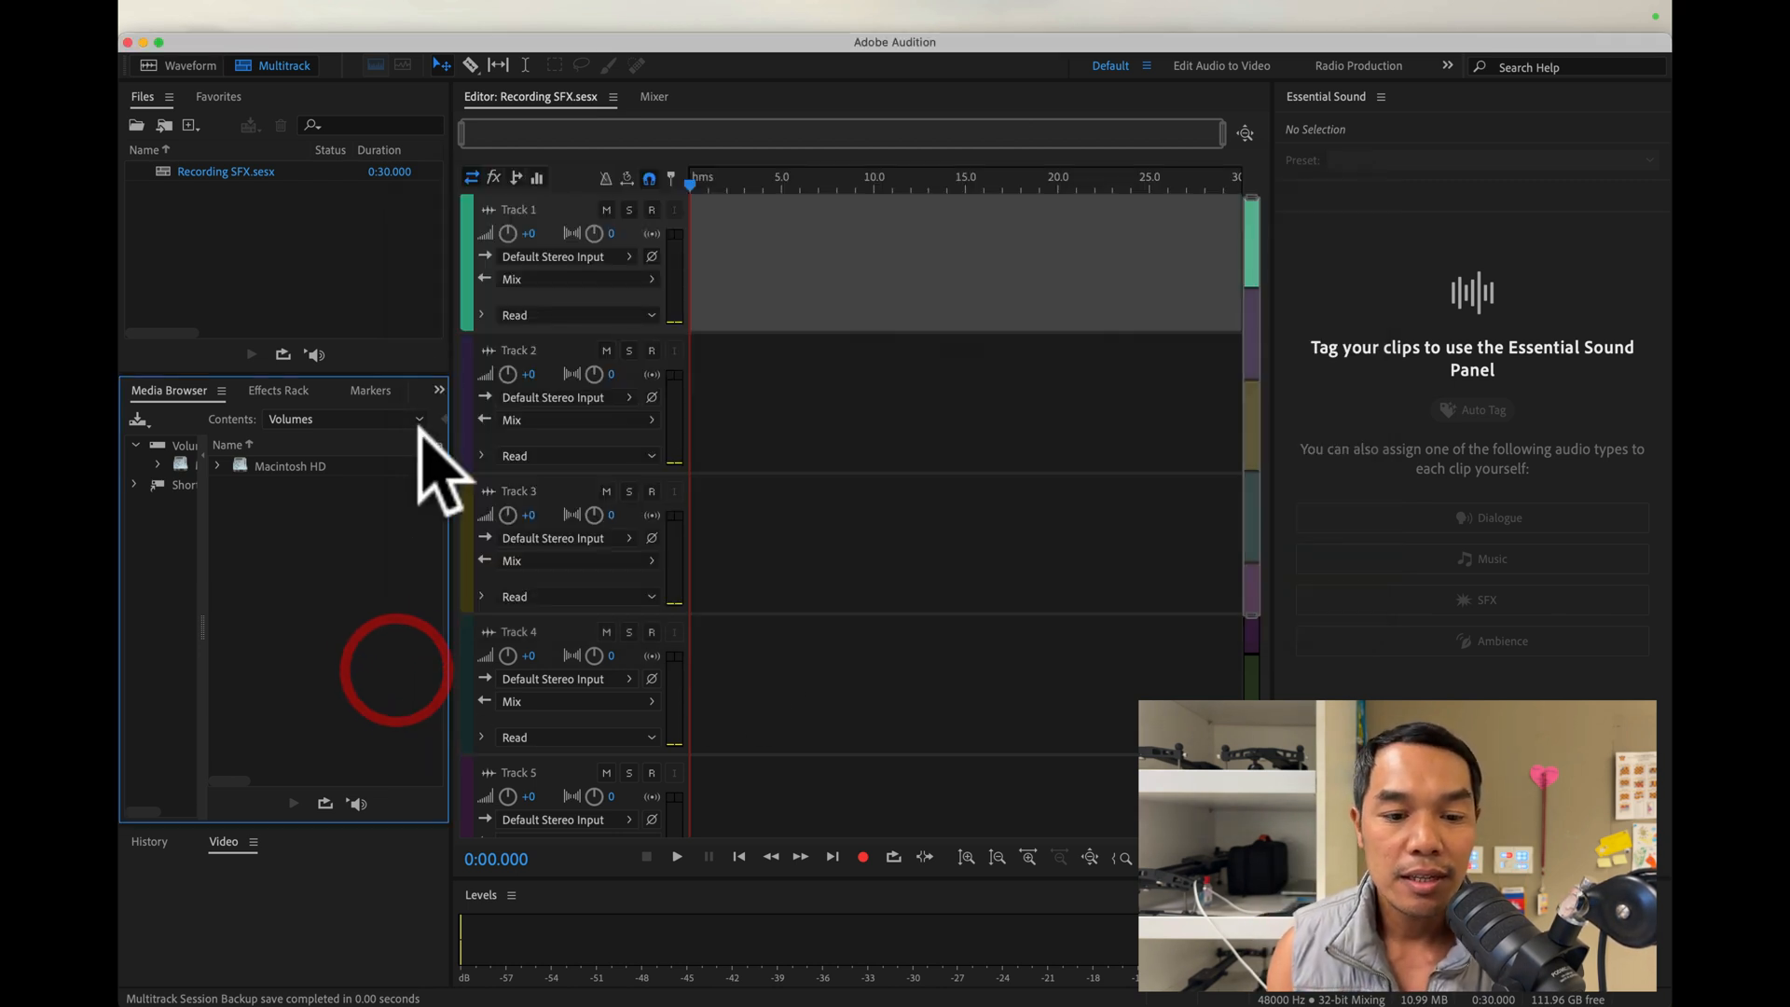
Import animal sfx.wav from the Audition folder and place it at the start of Track 1
{"action": "mouse_move", "coordinate": [451, 4]}
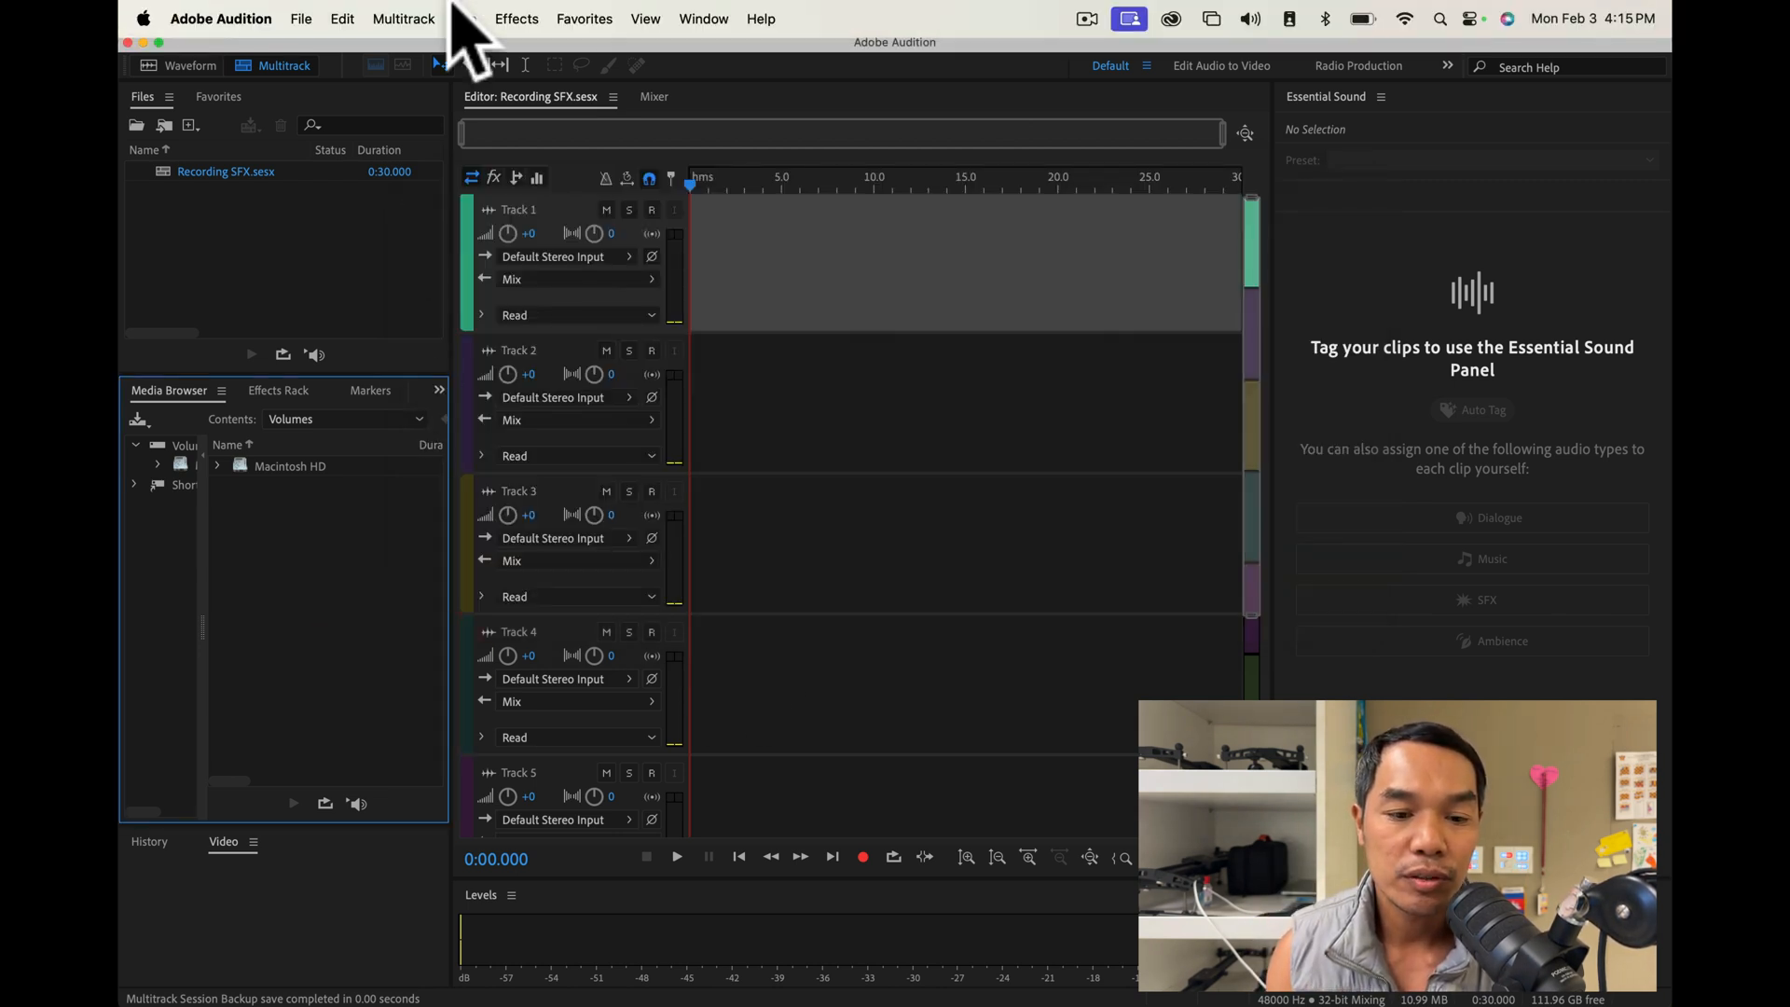
{"action": "left_click", "coordinate": [300, 18]}
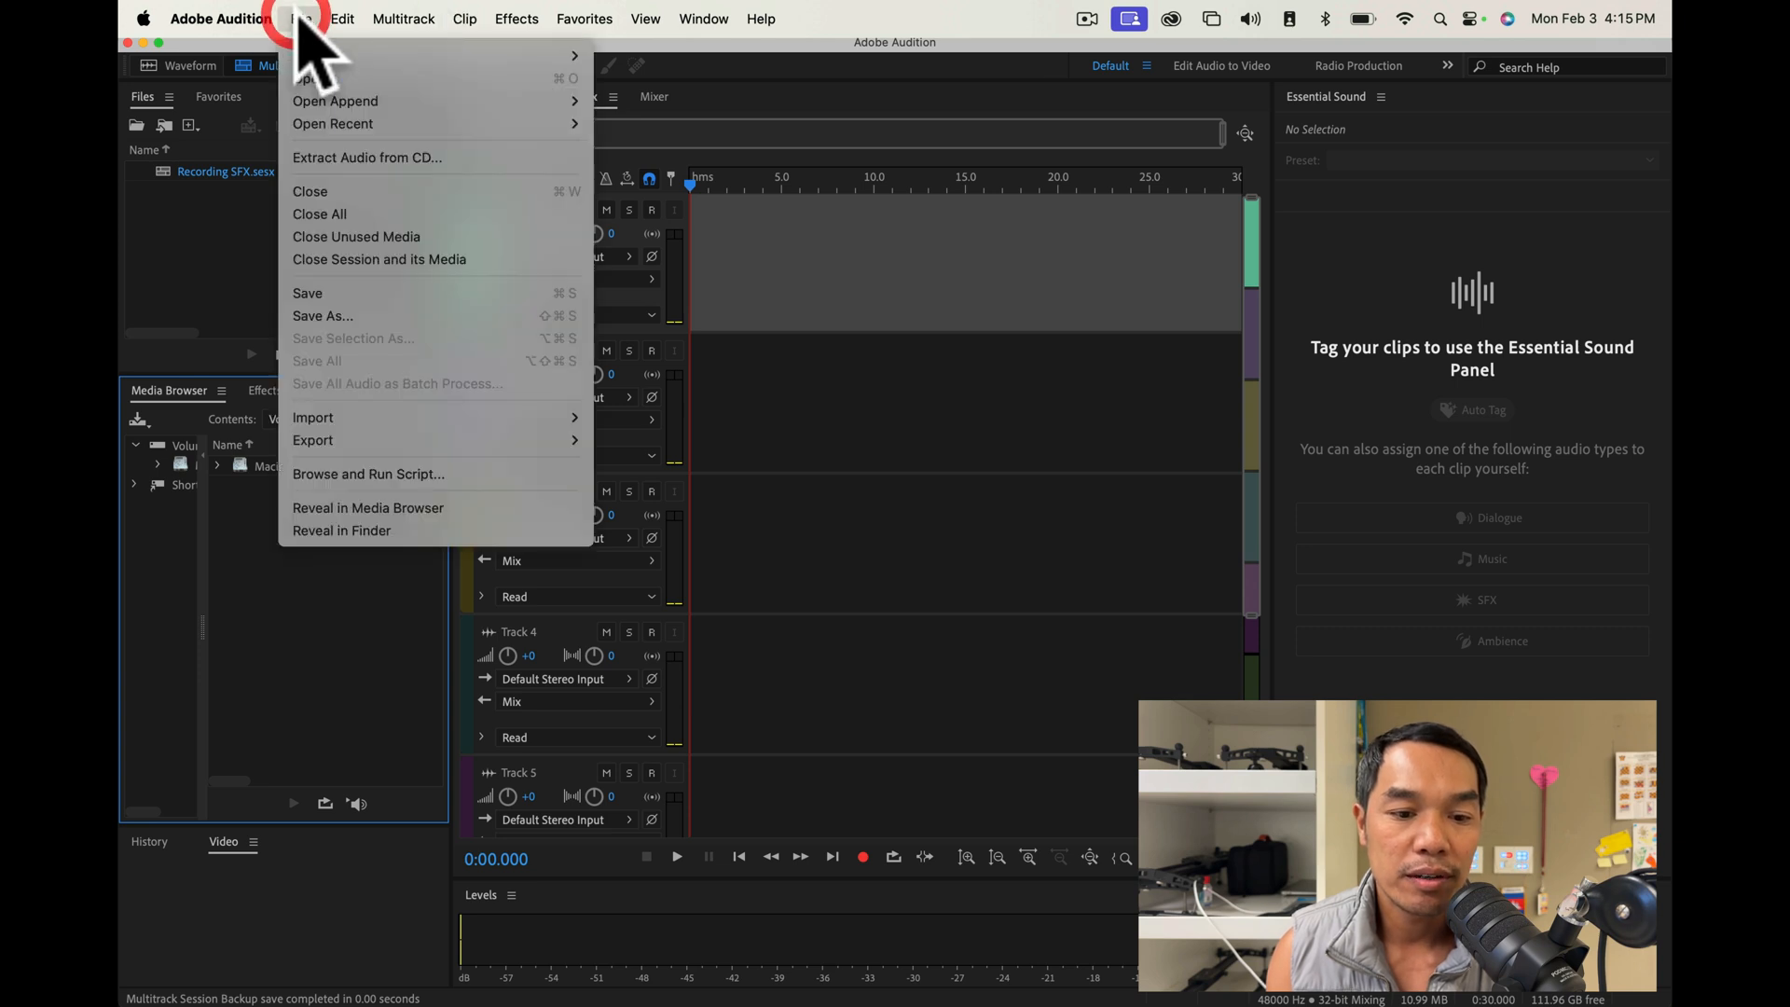
{"action": "mouse_move", "coordinate": [326, 417]}
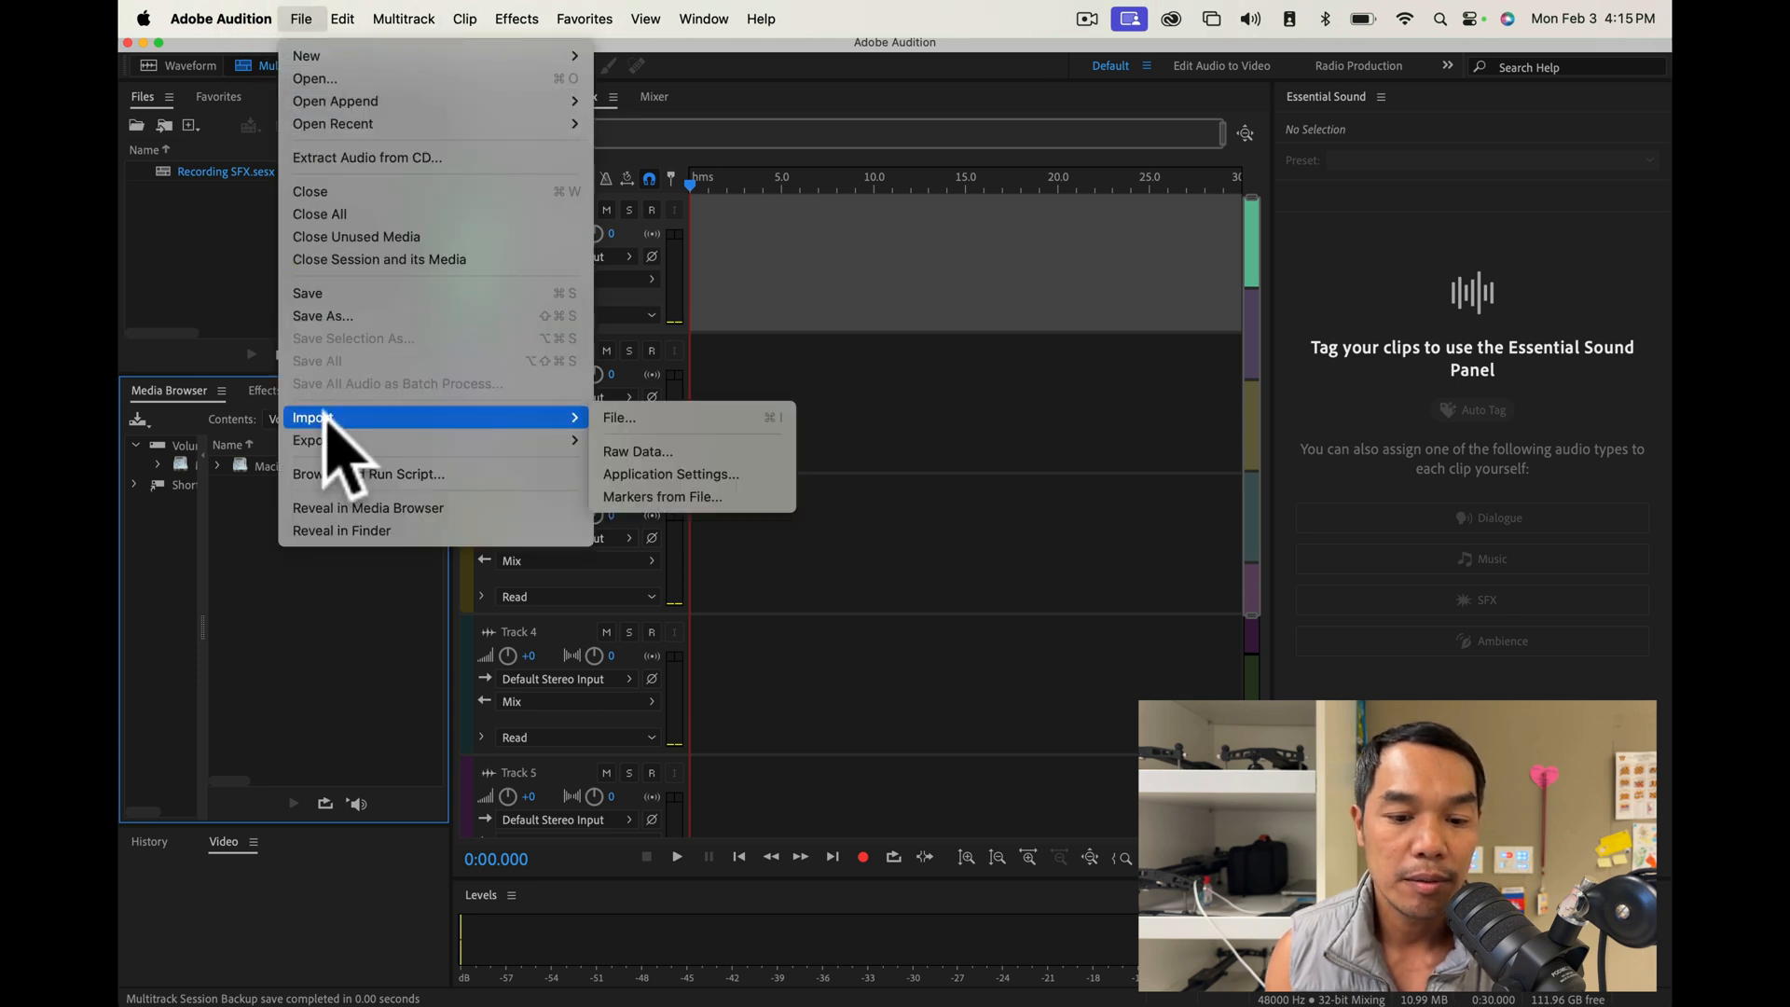
{"action": "left_click", "coordinate": [642, 419]}
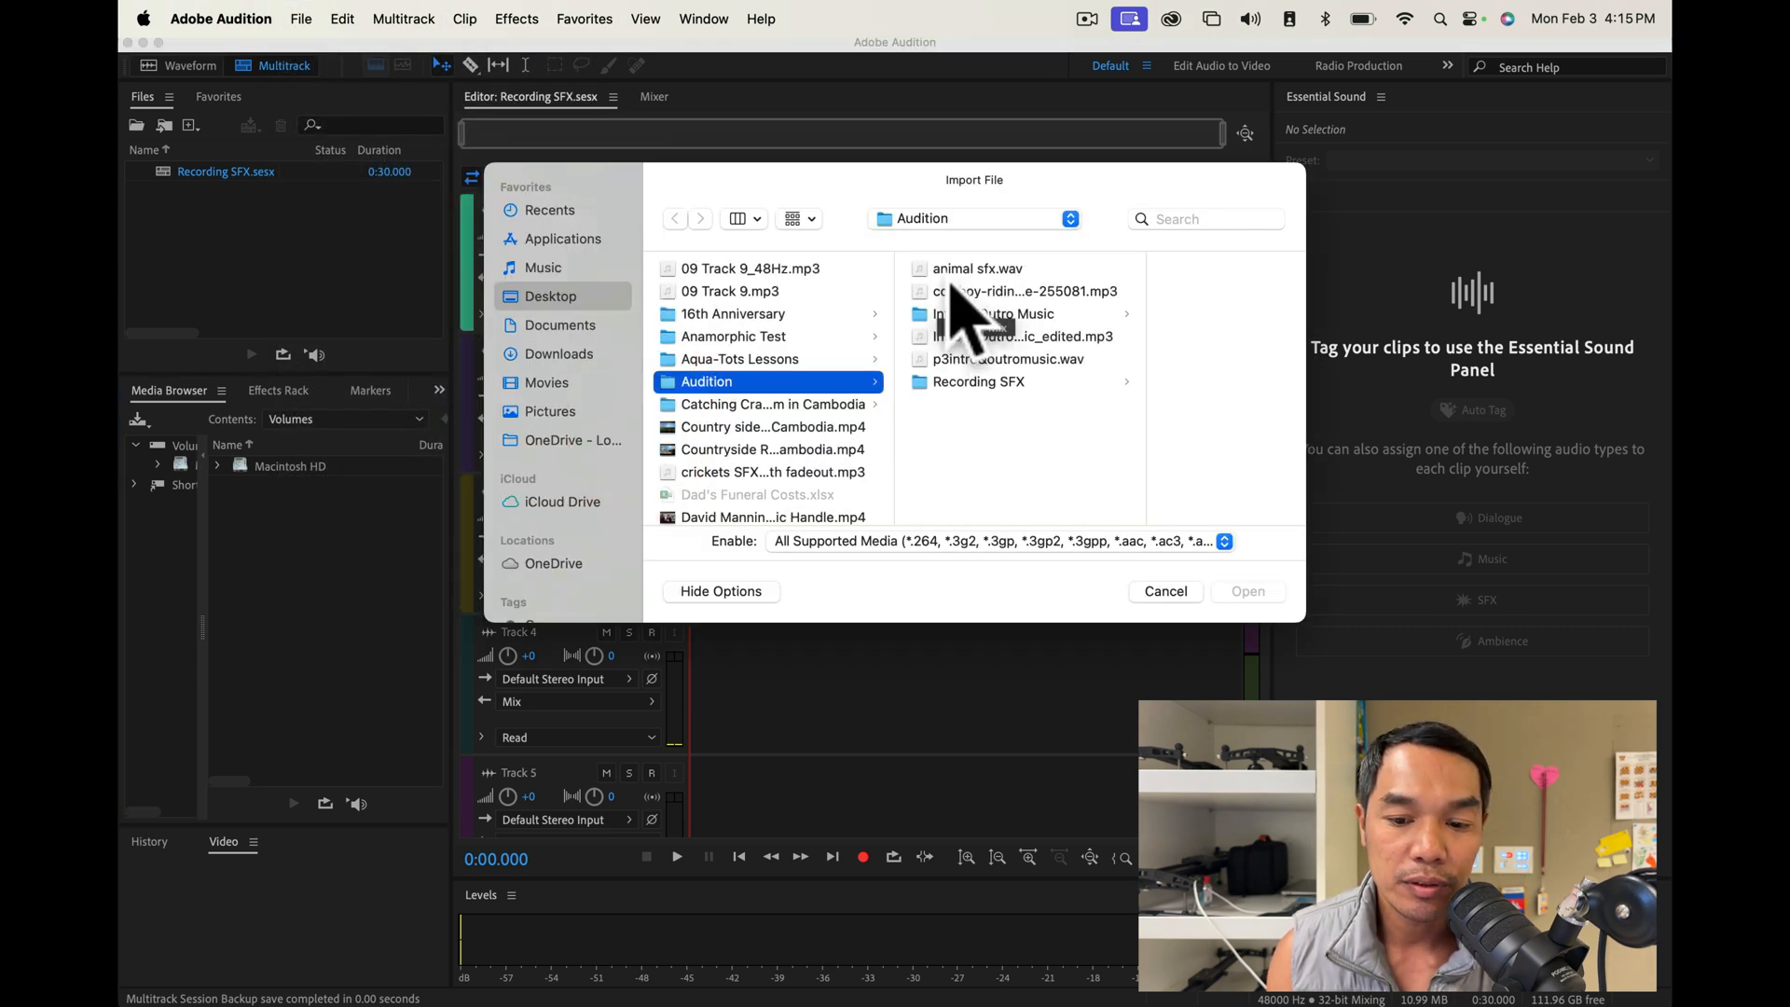
{"action": "left_click", "coordinate": [951, 269]}
{"action": "left_click", "coordinate": [1249, 593]}
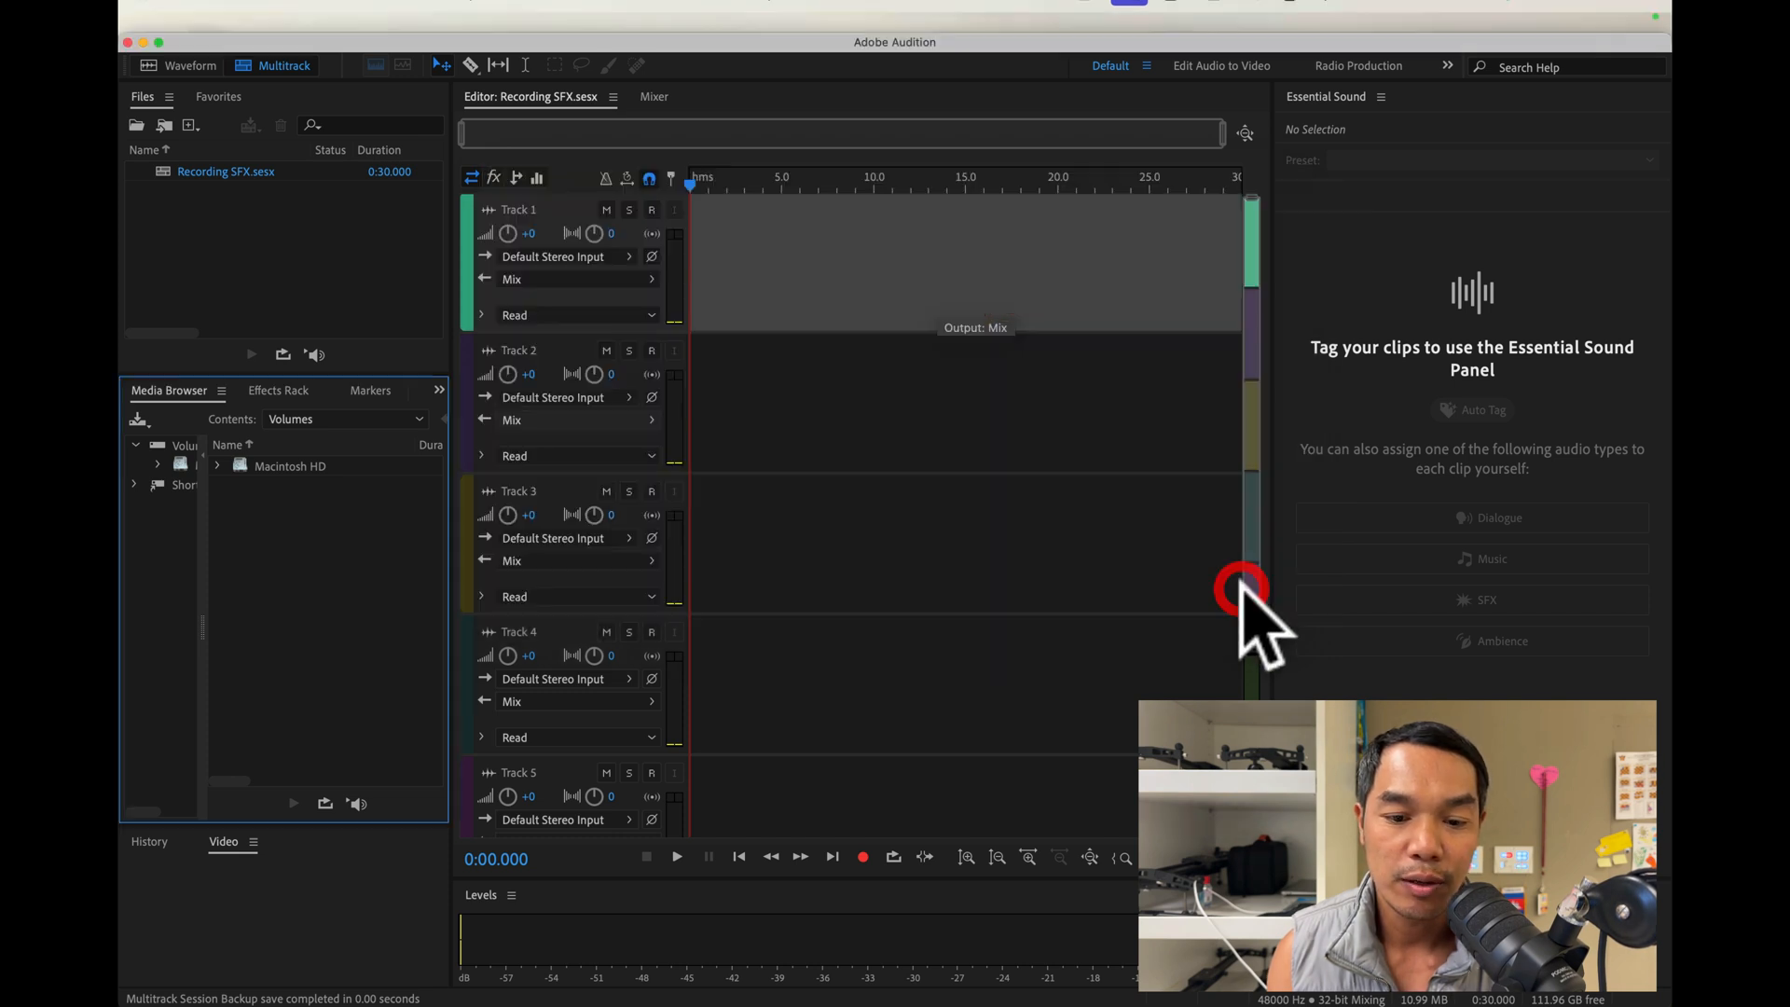
{"action": "left_click_drag", "start_coordinate": [160, 170], "coordinate": [607, 228]}
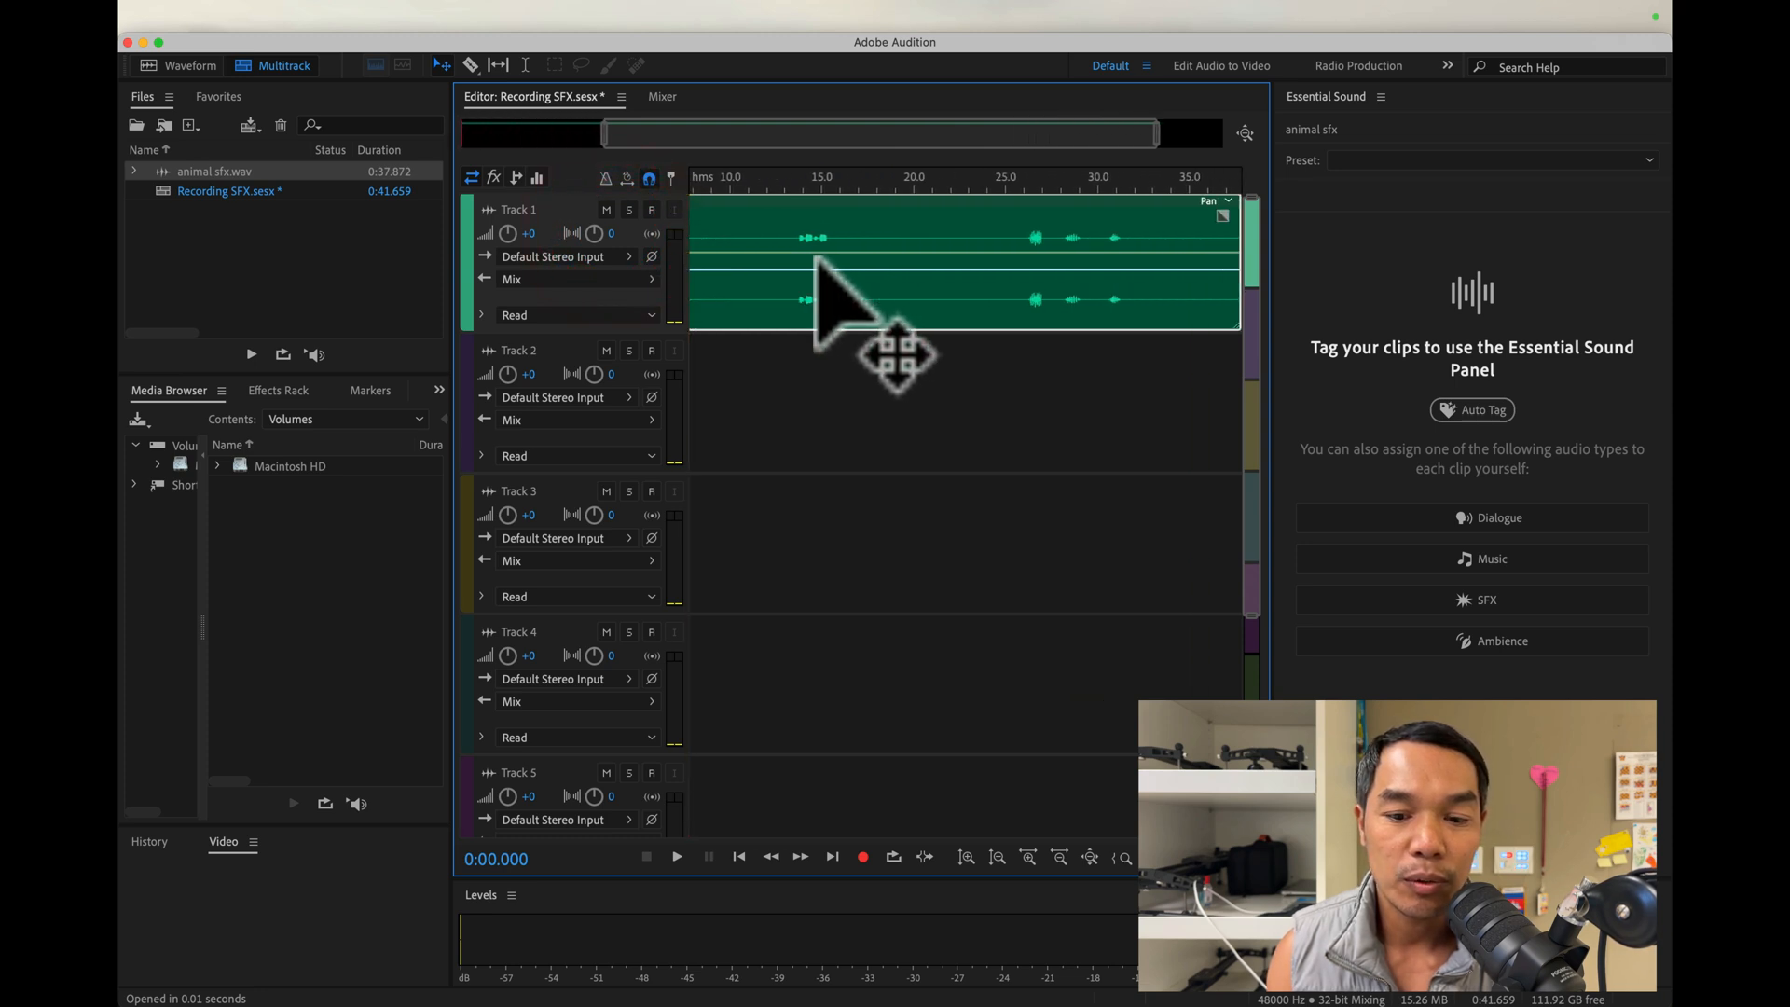
{"action": "scroll", "coordinate": [1007, 135], "scroll_direction": "down", "scroll_amount": 5}
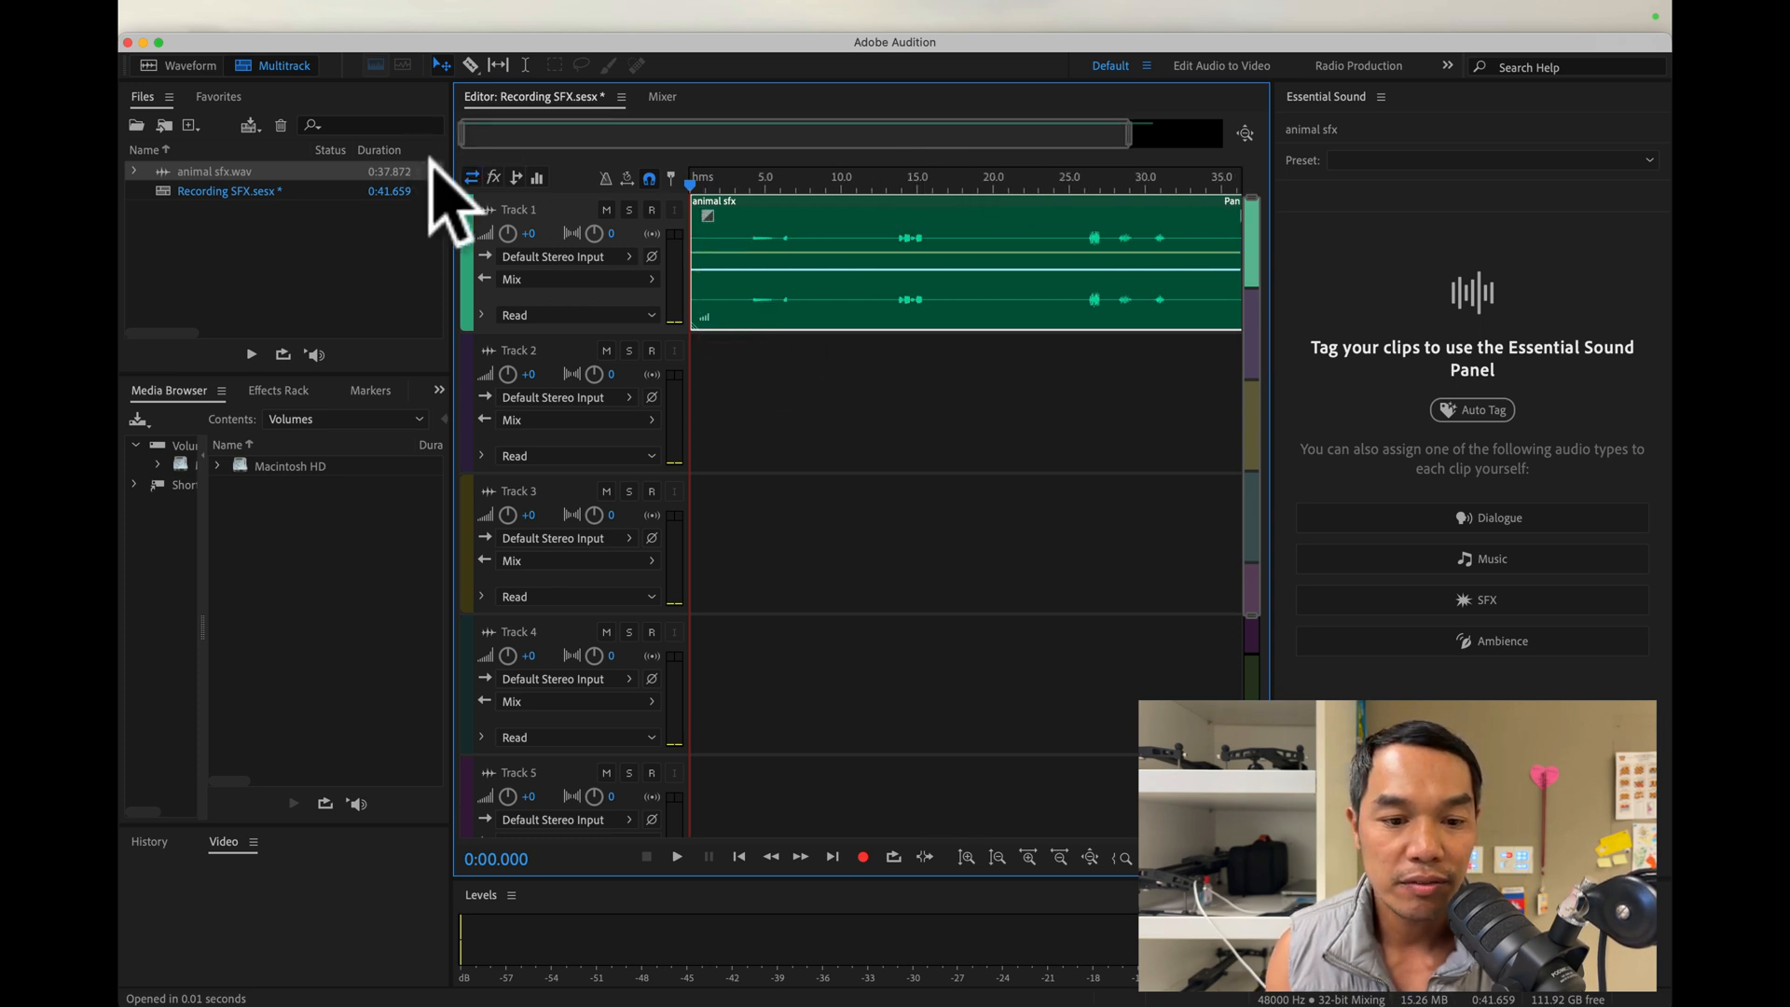
Cut the animal sfx clip down to the section between about 3.7 s and 7 s and move it to the start of Track 1
{"action": "left_click", "coordinate": [471, 64]}
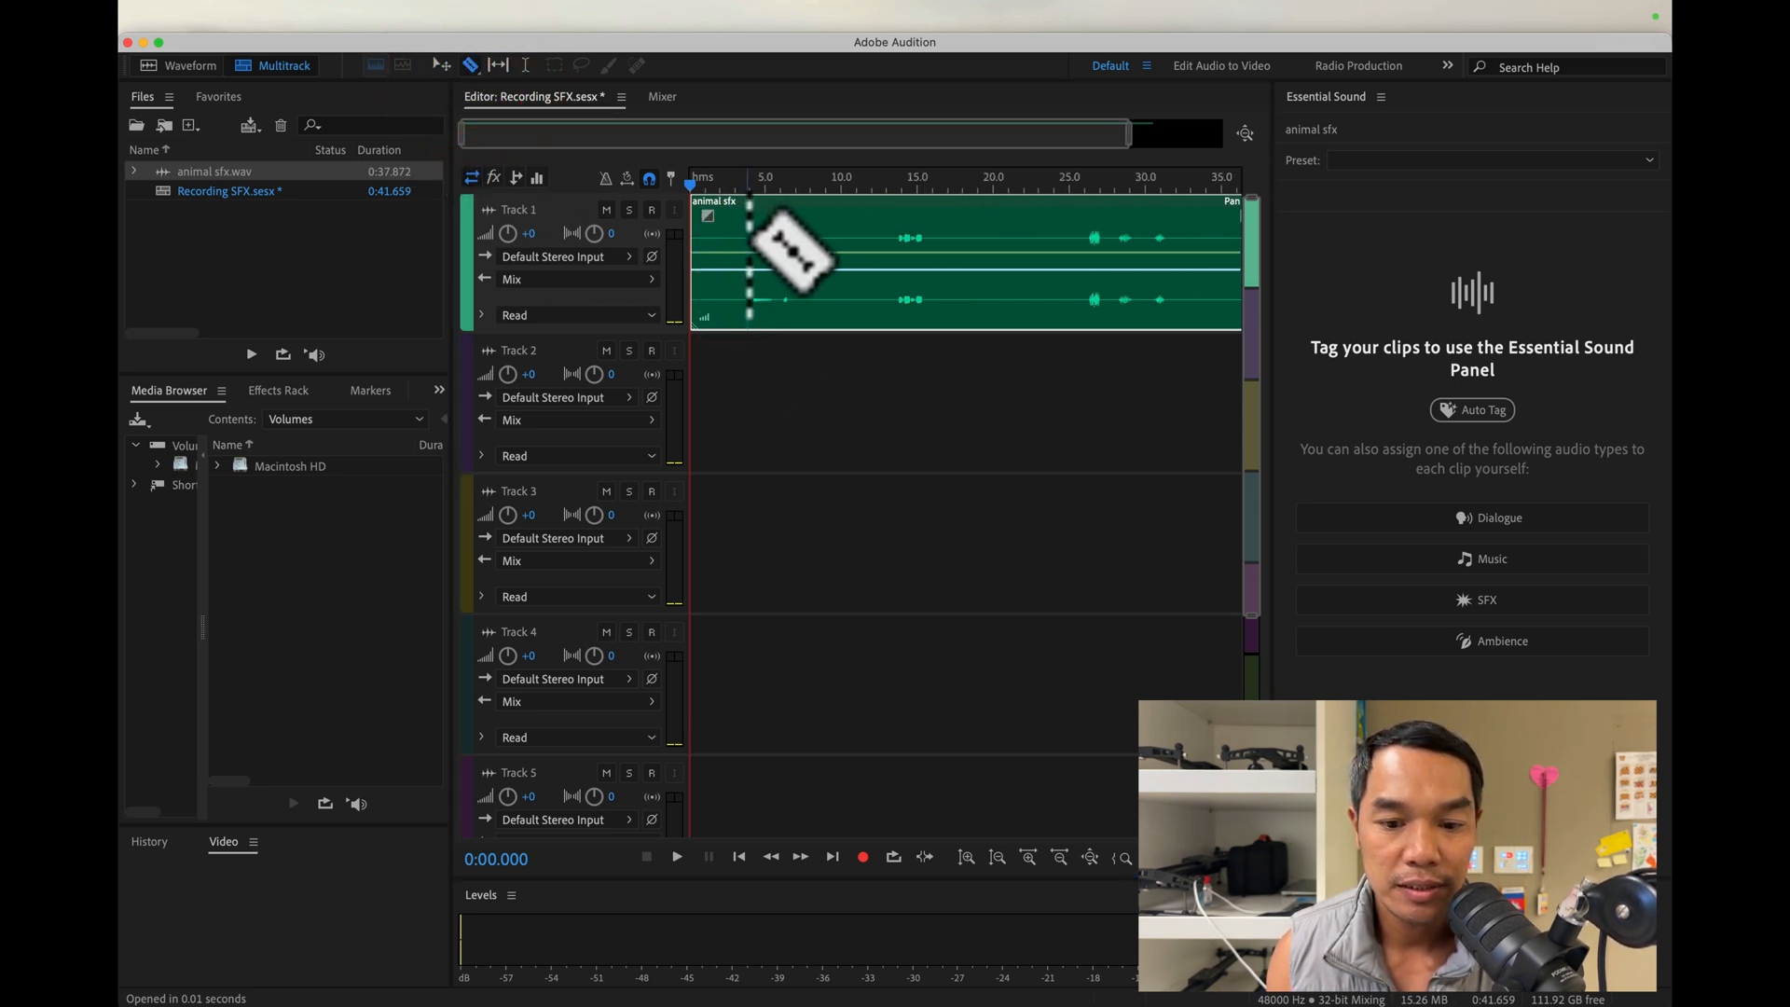
{"action": "left_click", "coordinate": [747, 233]}
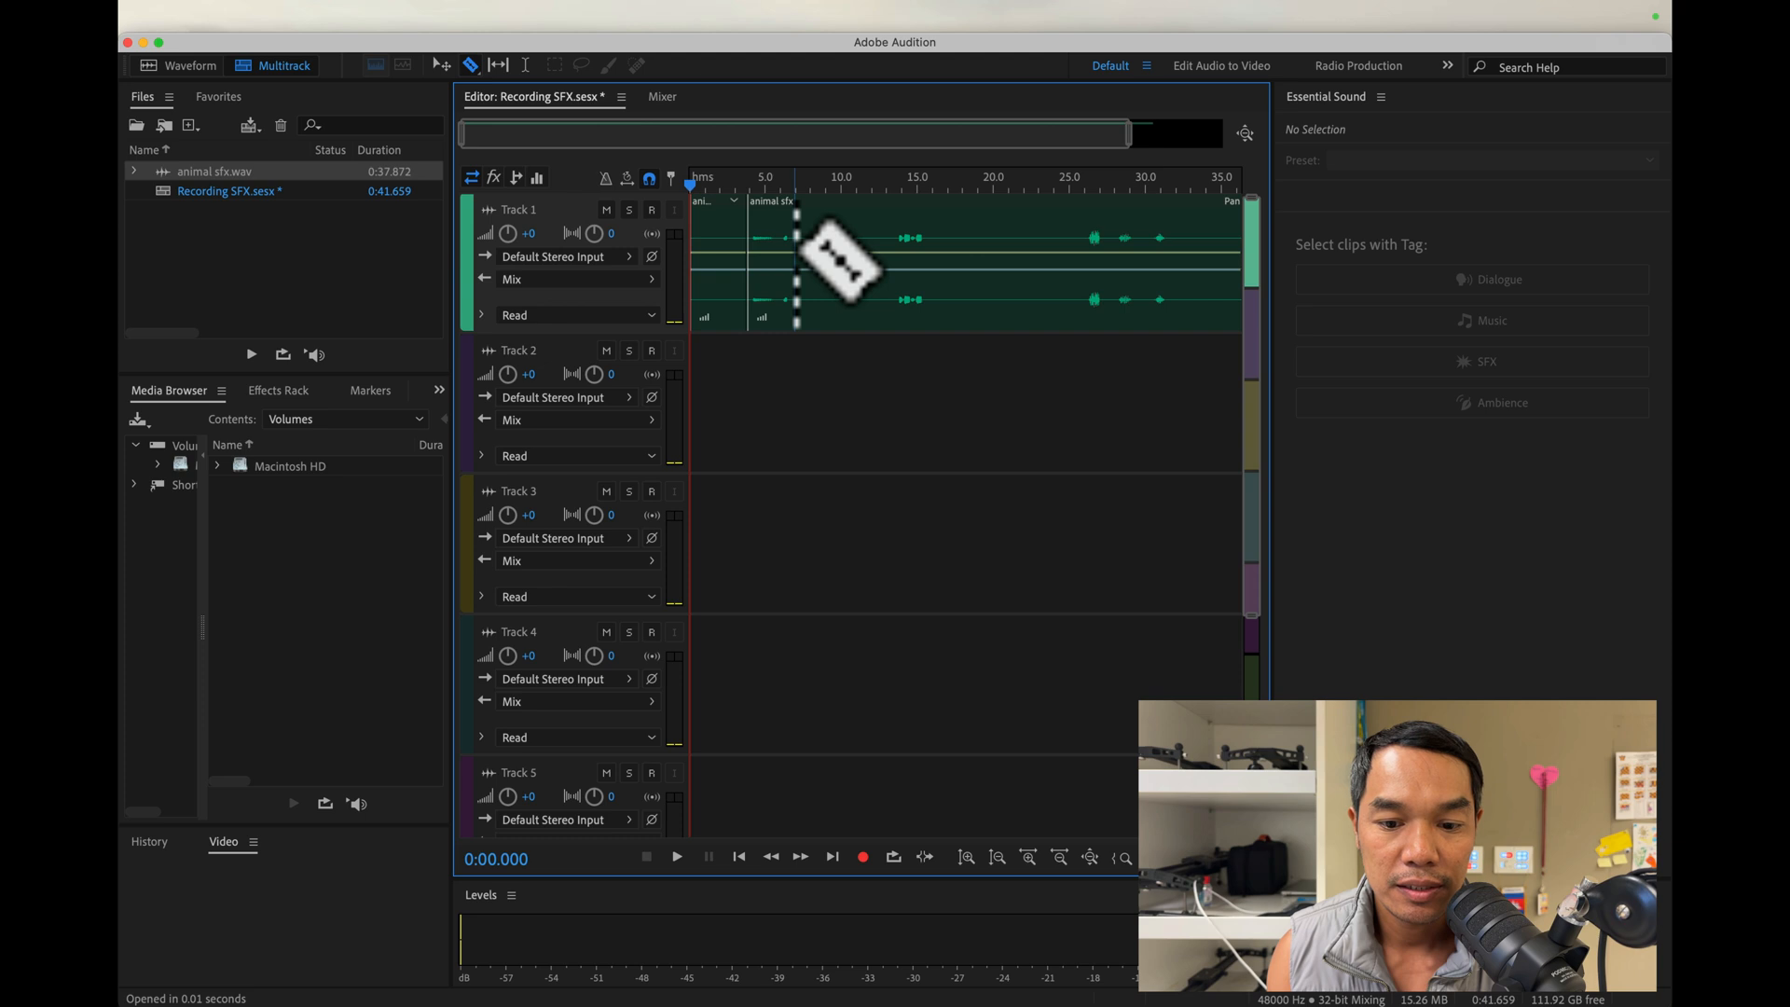
{"action": "left_click", "coordinate": [795, 242]}
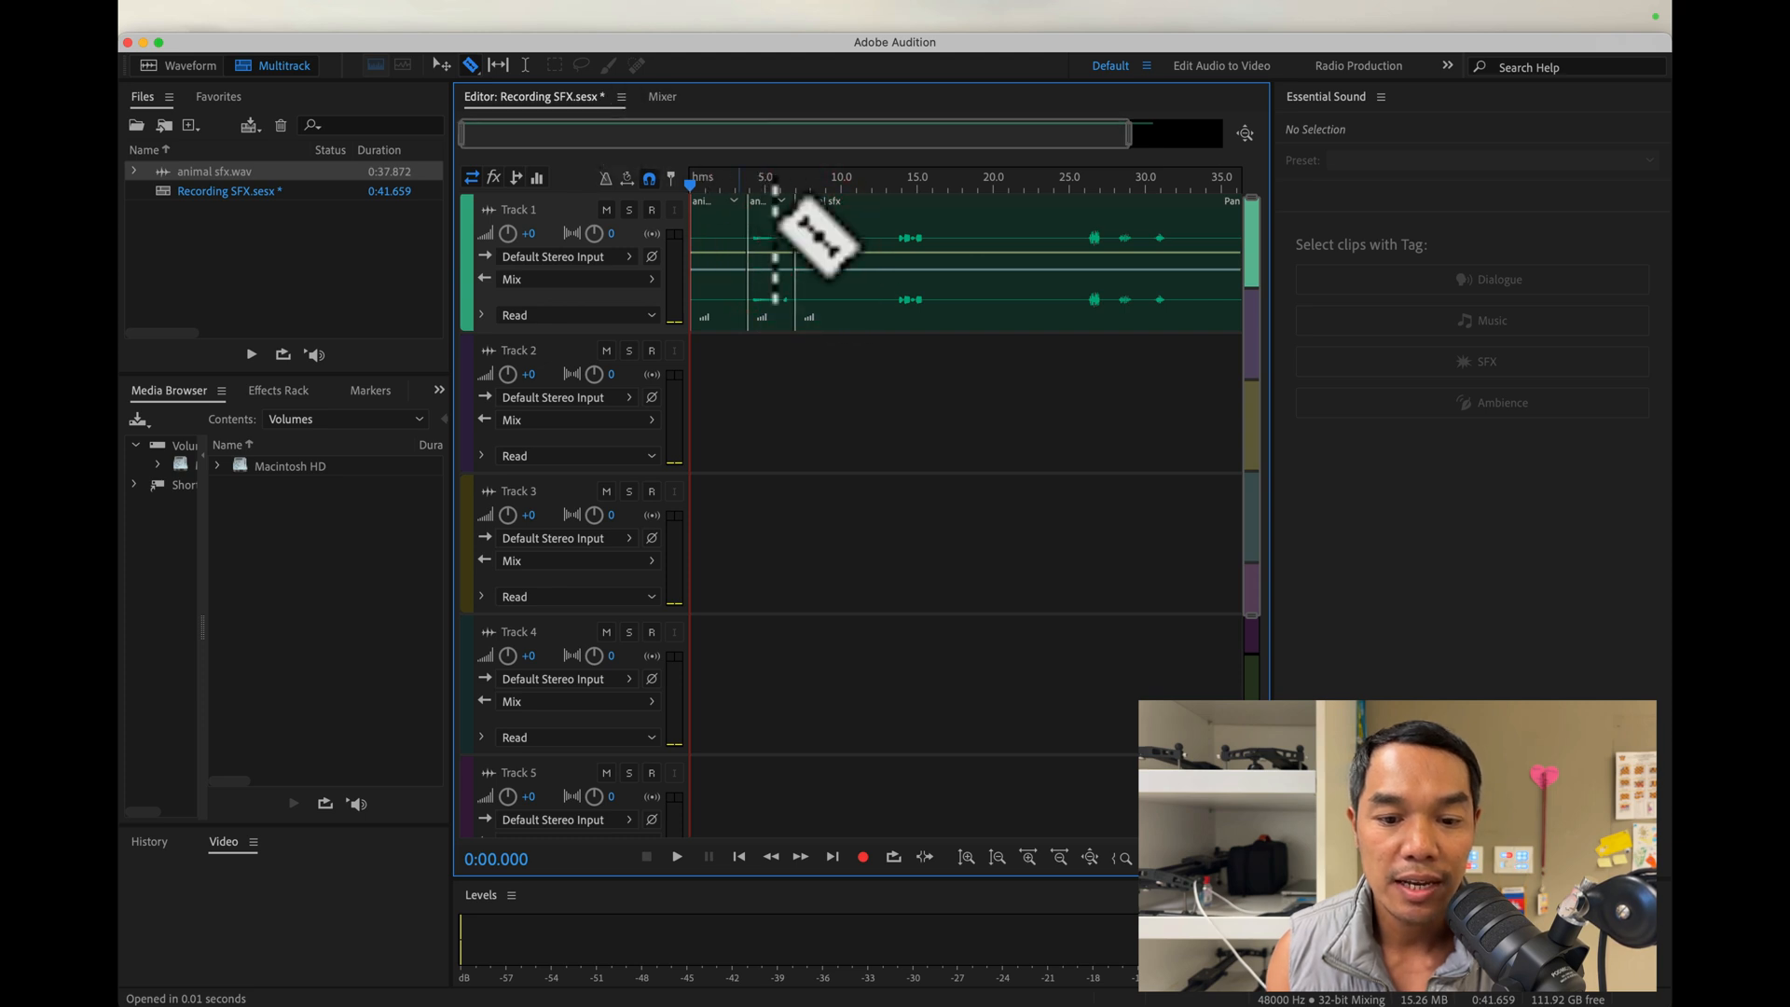
{"action": "left_click", "coordinate": [439, 64]}
{"action": "left_click", "coordinate": [708, 228]}
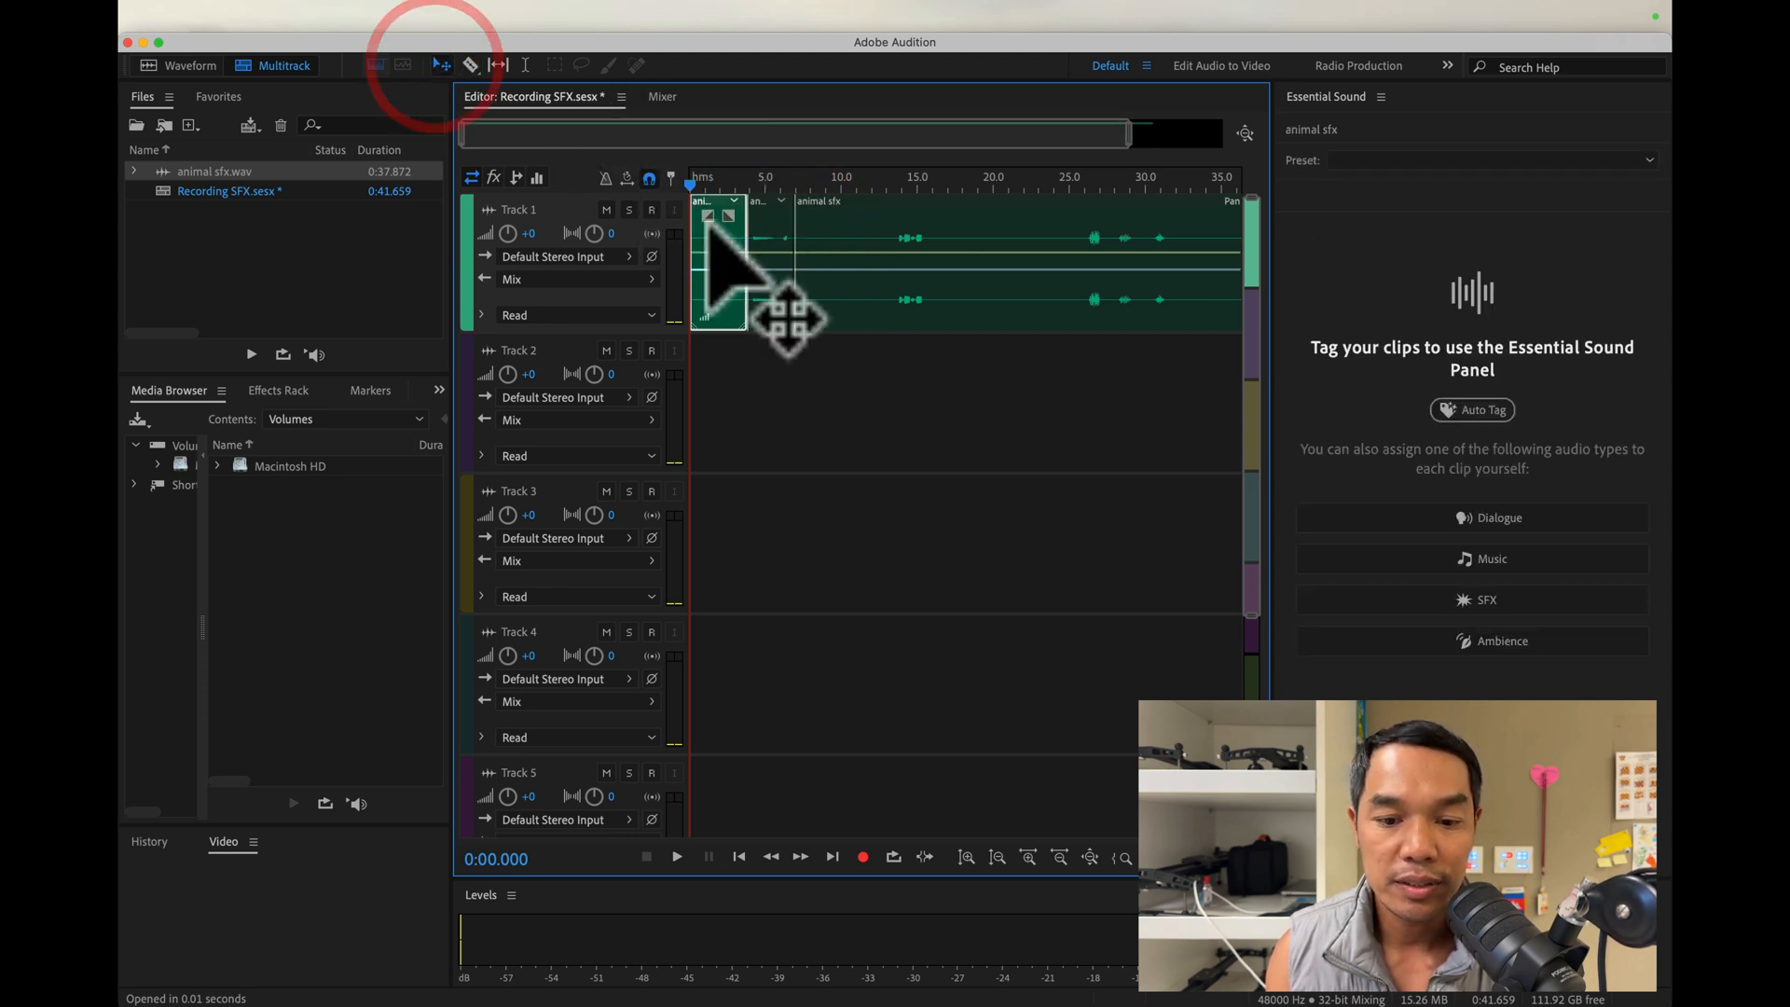
{"action": "key", "text": "Delete"}
{"action": "left_click", "coordinate": [872, 210]}
{"action": "key", "text": "Delete"}
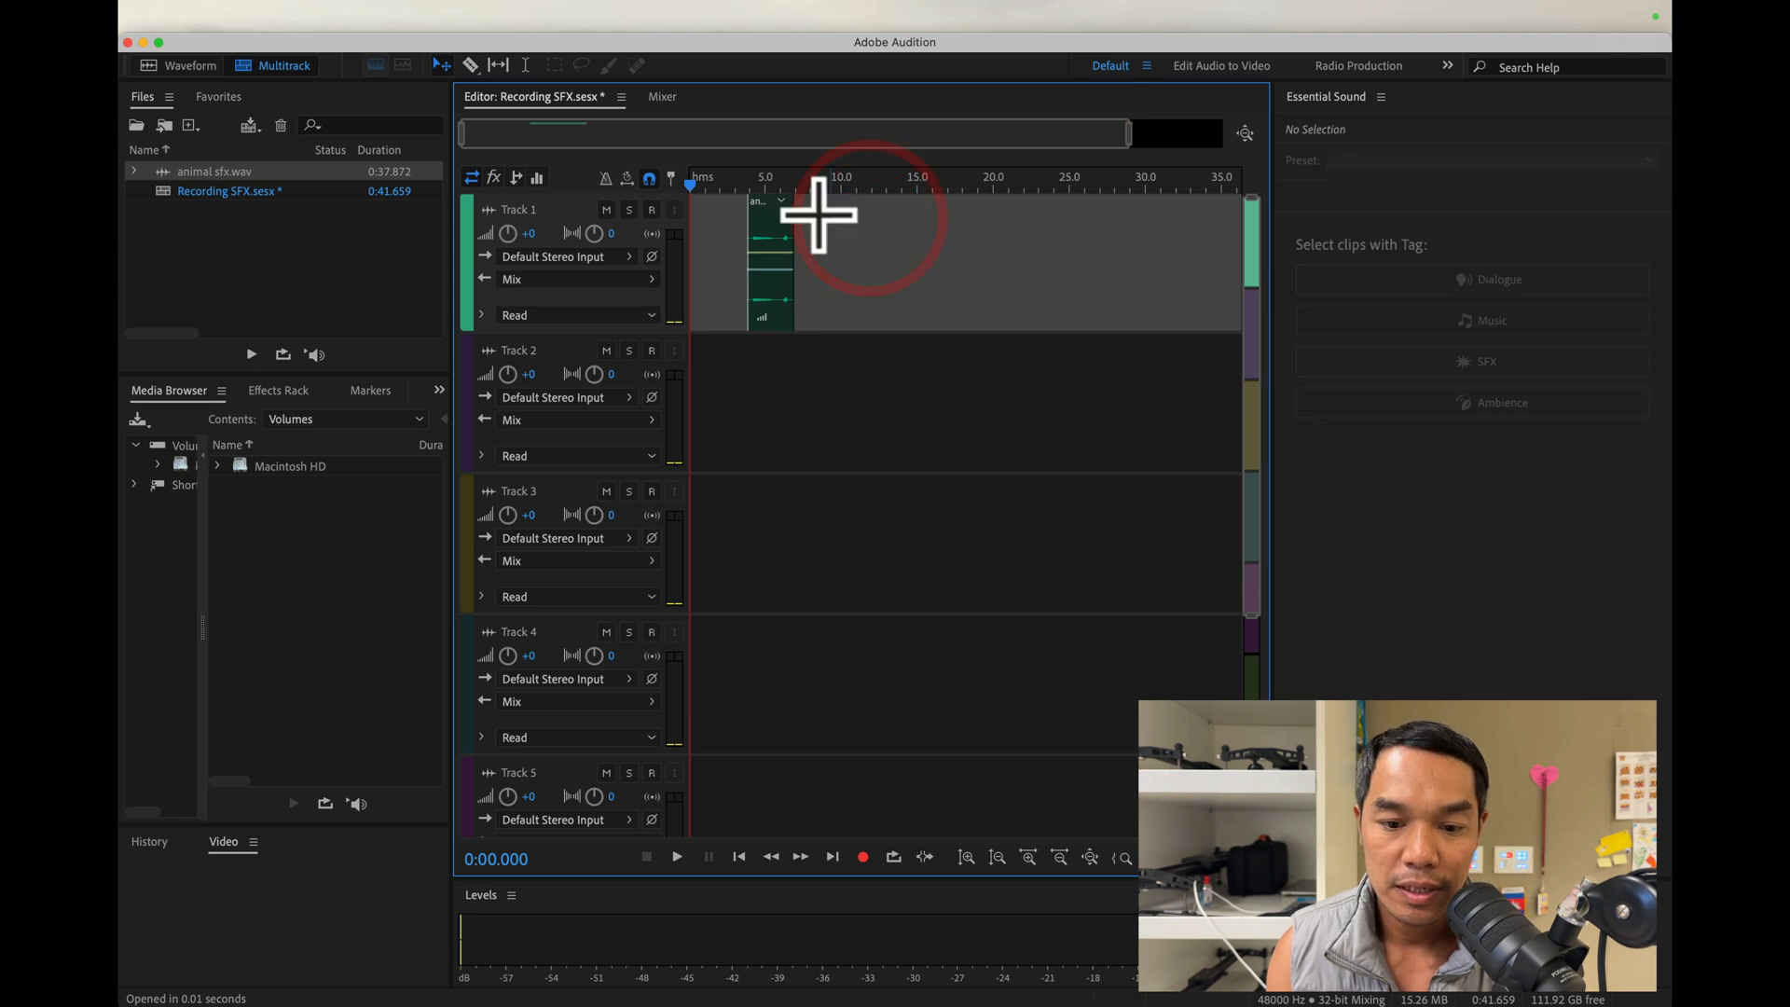
{"action": "left_click_drag", "start_coordinate": [772, 223], "coordinate": [680, 200]}
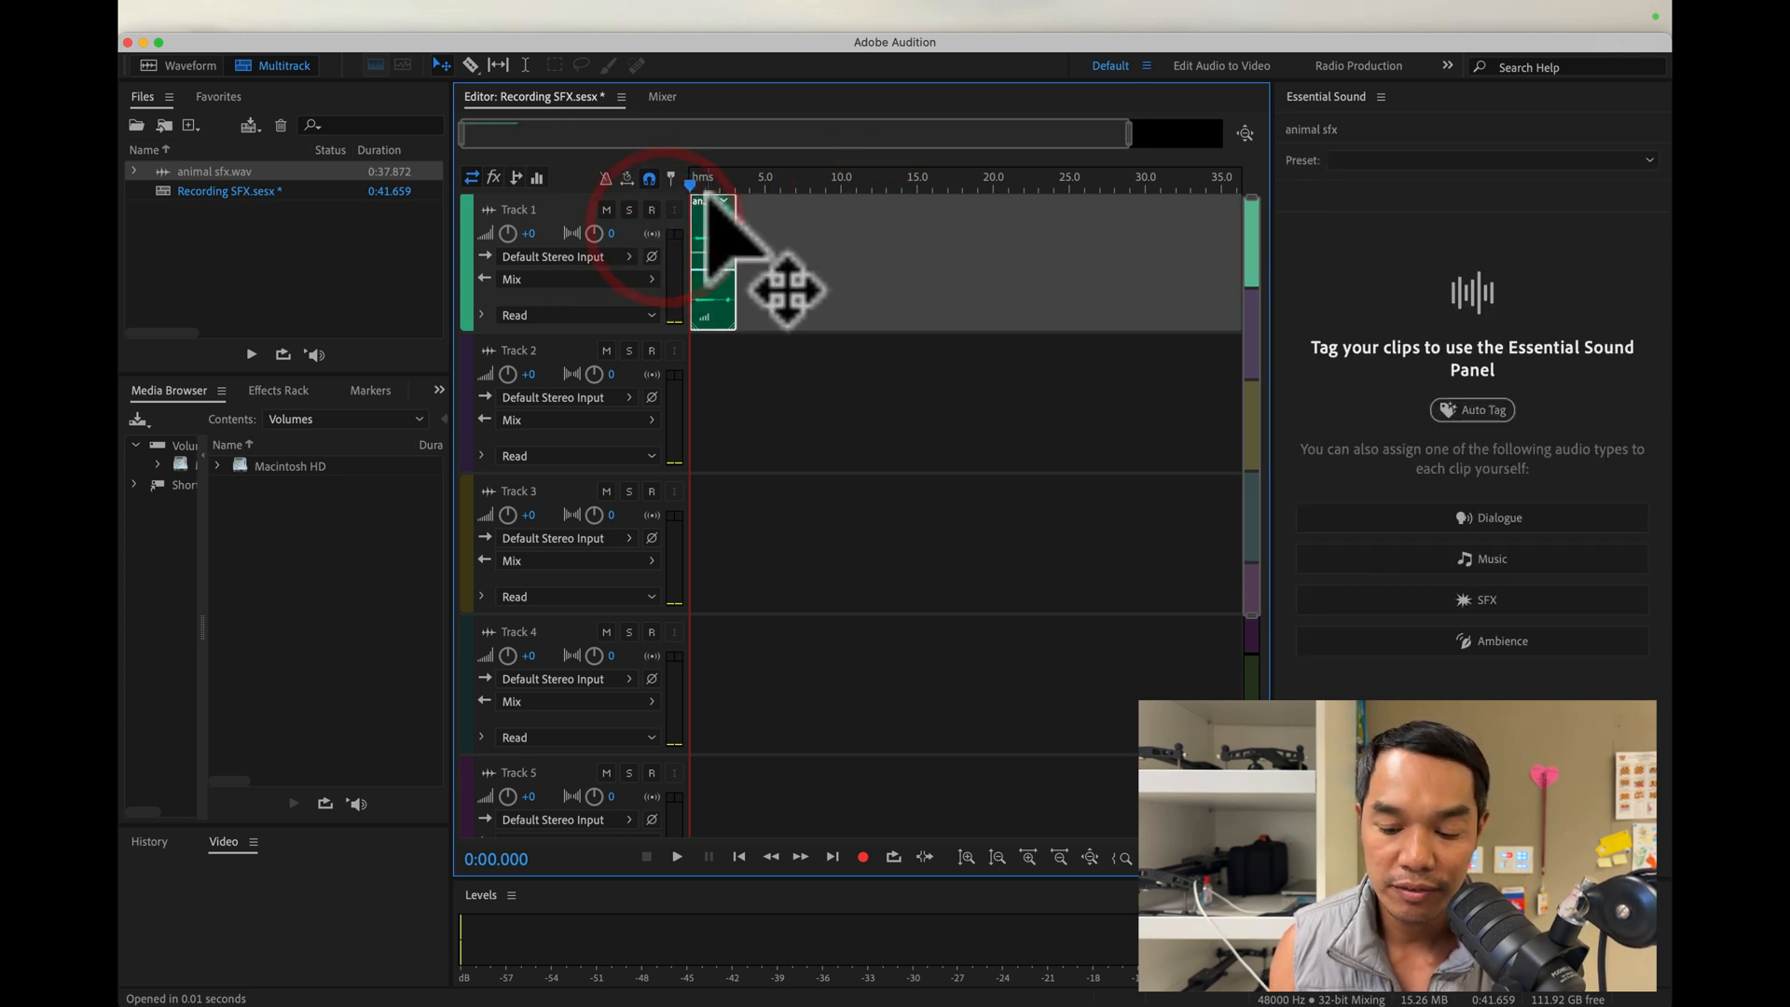
Trim the silence from both ends of the clip to leave about 2.4 s, and raise its volume to 21.0 dB
{"action": "scroll", "coordinate": [706, 200], "scroll_direction": "up", "scroll_amount": 5}
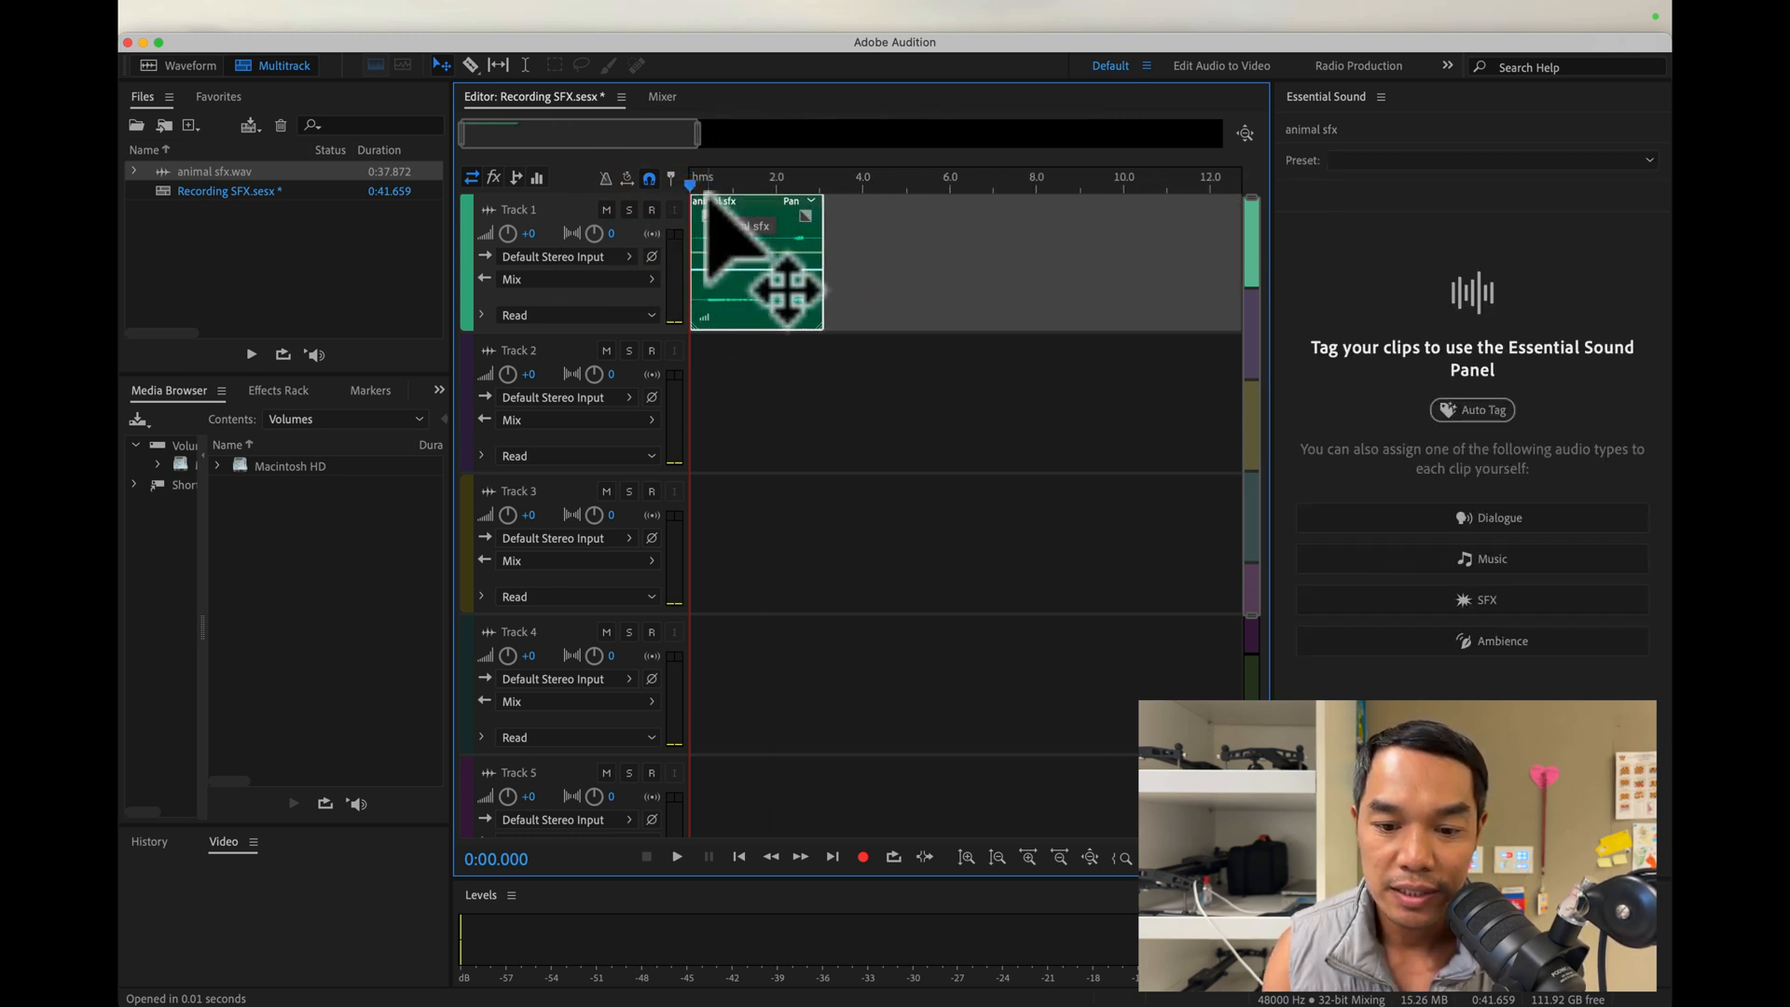
{"action": "scroll", "coordinate": [706, 200], "scroll_direction": "up", "scroll_amount": 5}
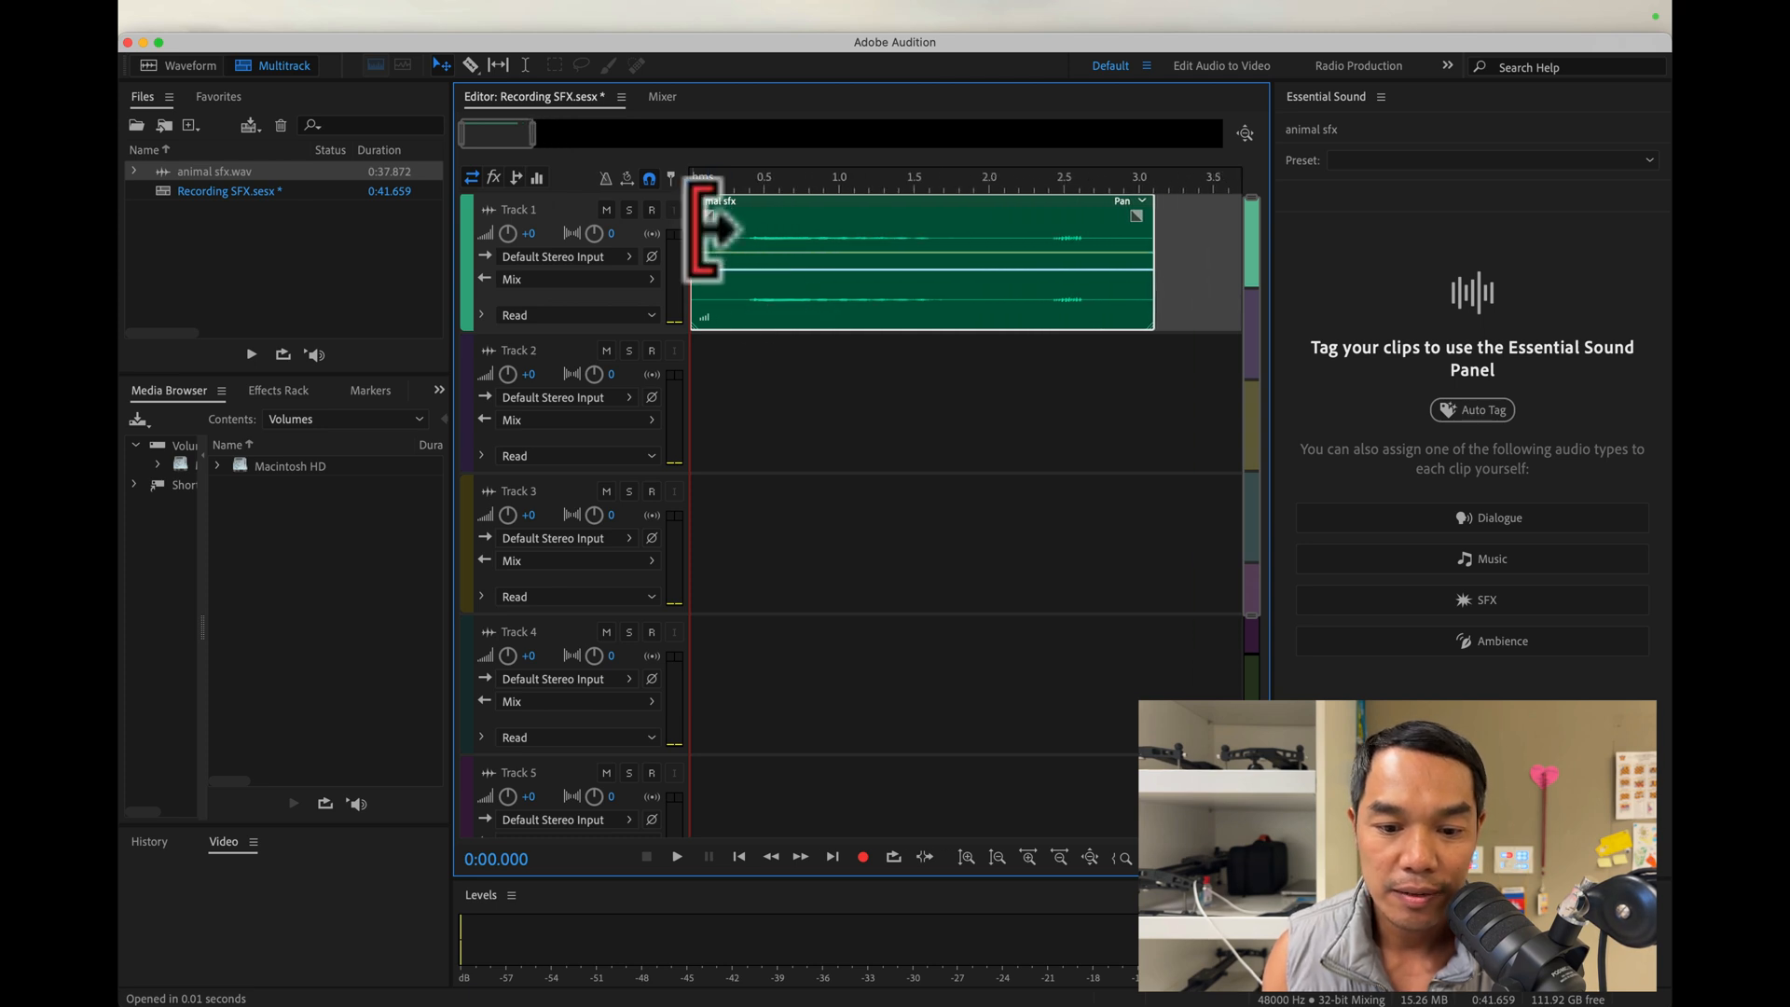
{"action": "left_click_drag", "start_coordinate": [706, 229], "coordinate": [752, 231]}
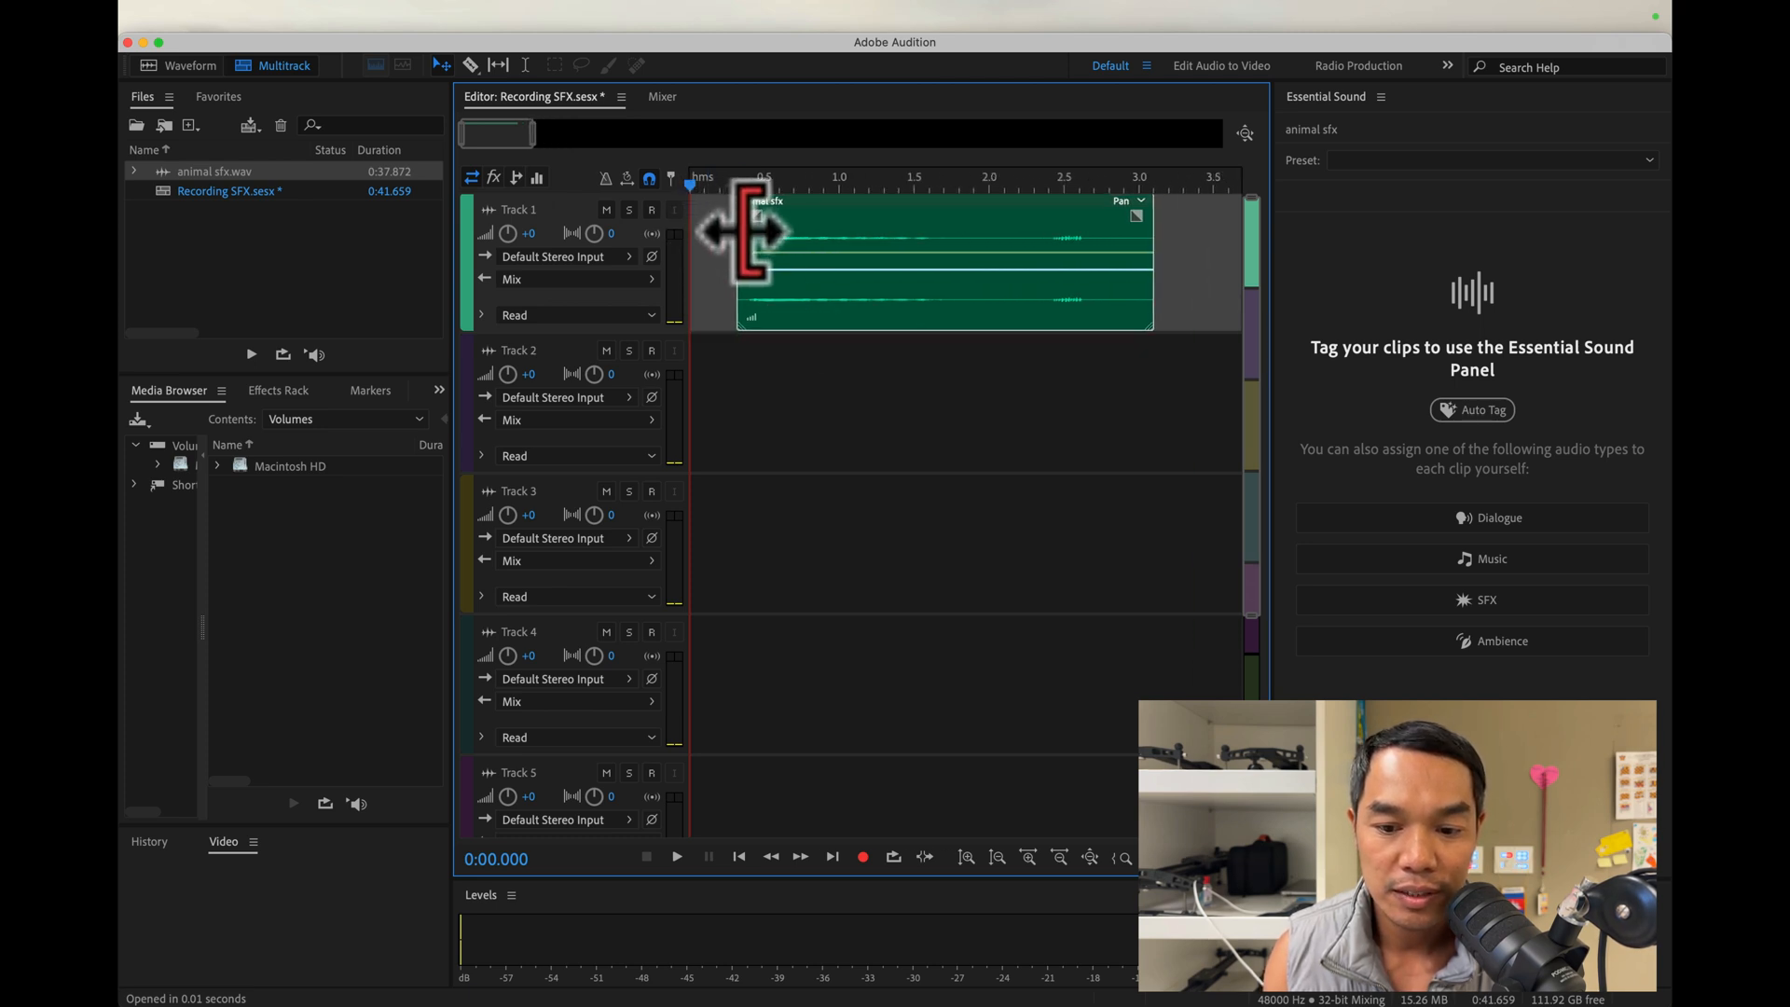
{"action": "left_click_drag", "start_coordinate": [1156, 222], "coordinate": [906, 222]}
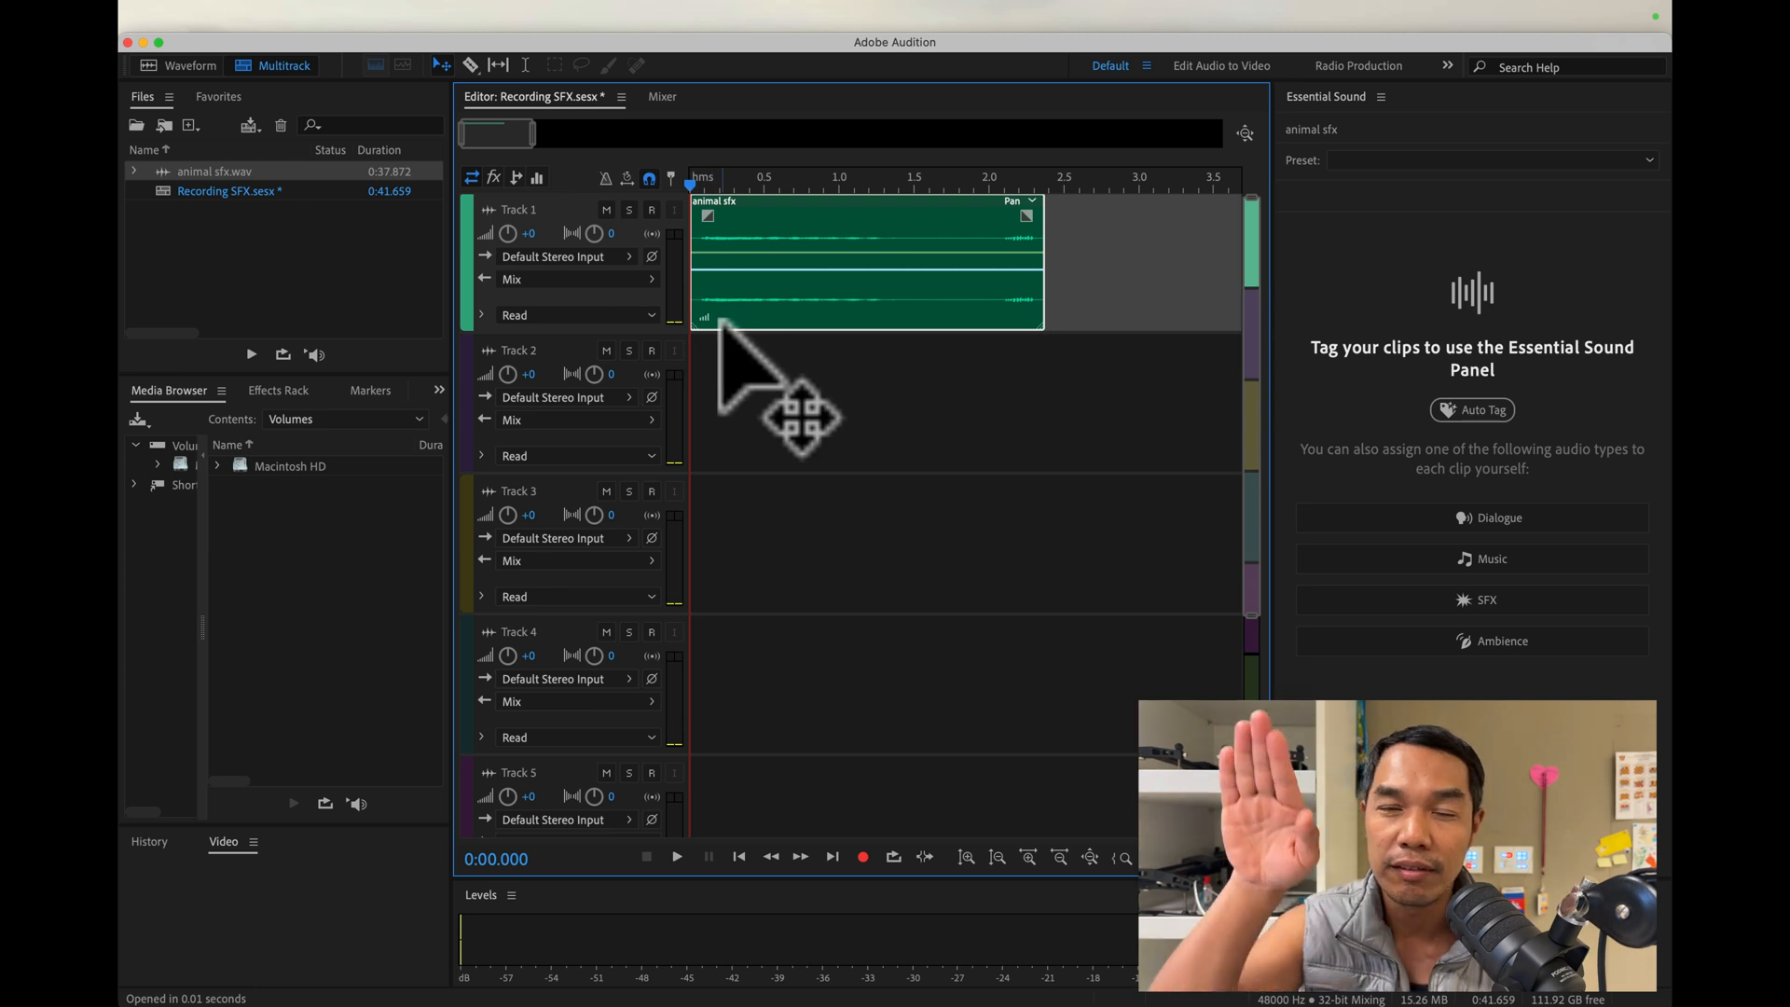
{"action": "left_click_drag", "start_coordinate": [709, 324], "coordinate": [780, 326]}
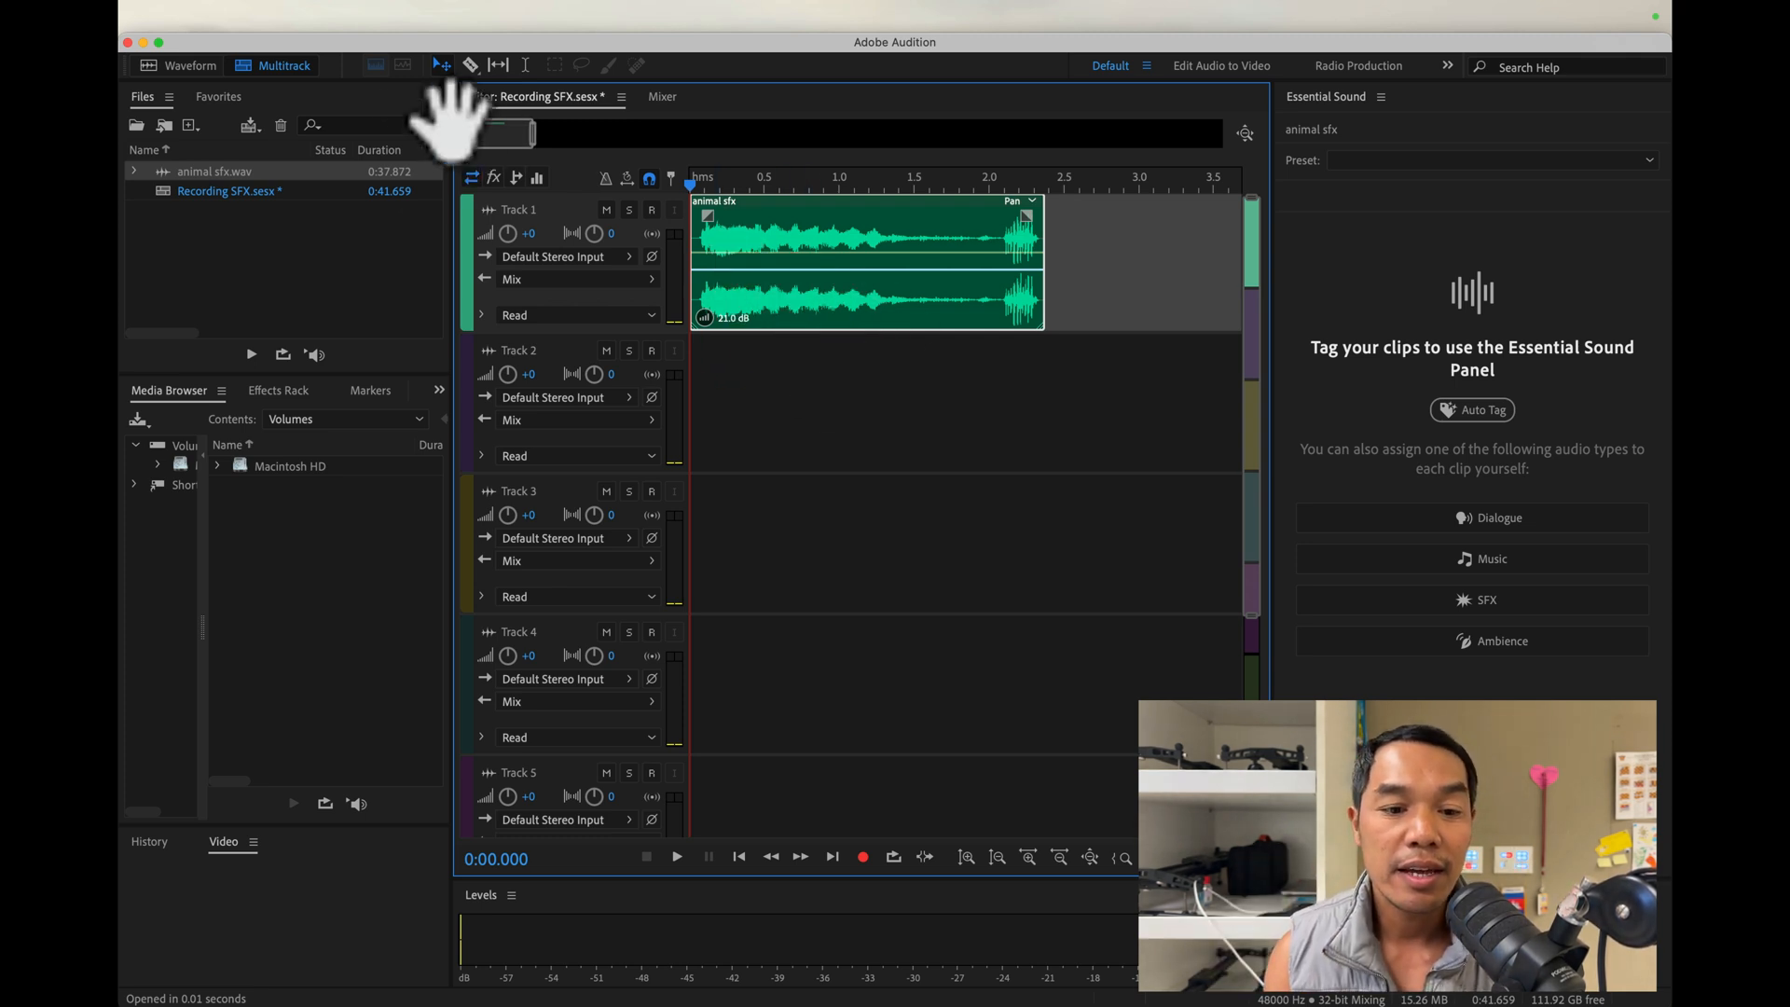
Start a multitrack mixdown export of the entire session and name the output file horse SFX.mp3
{"action": "mouse_move", "coordinate": [283, 20]}
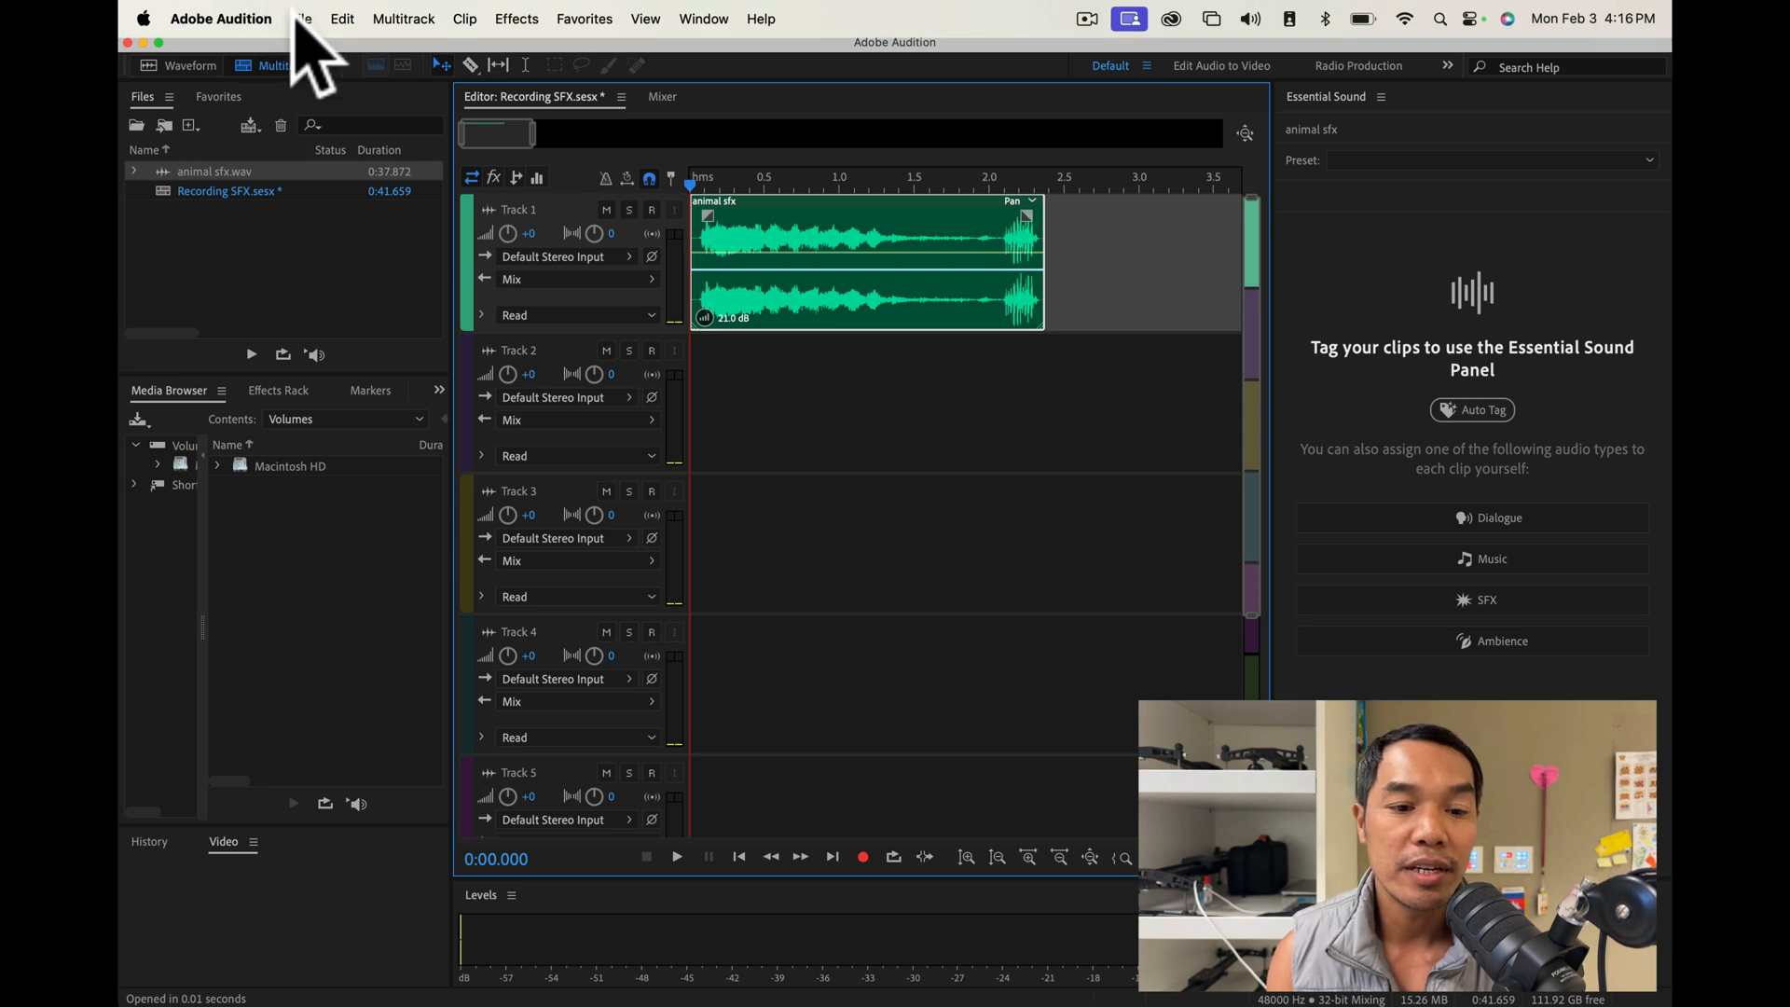
{"action": "left_click", "coordinate": [304, 19]}
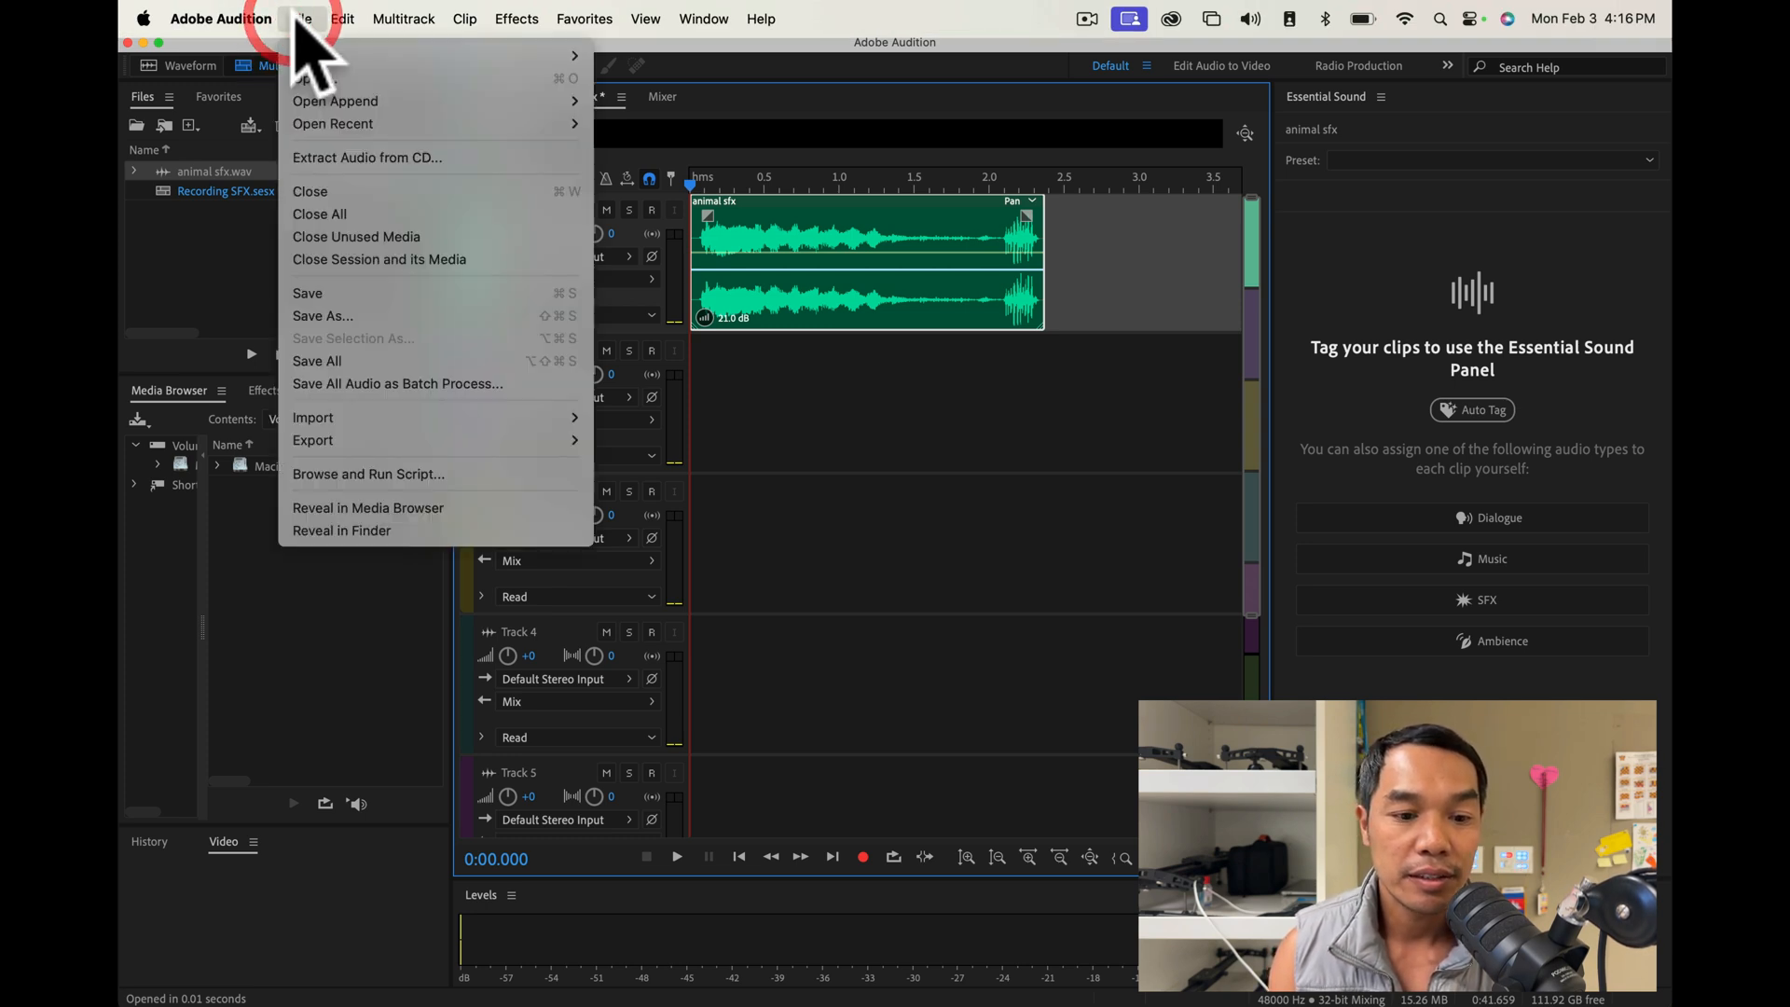
{"action": "mouse_move", "coordinate": [316, 440]}
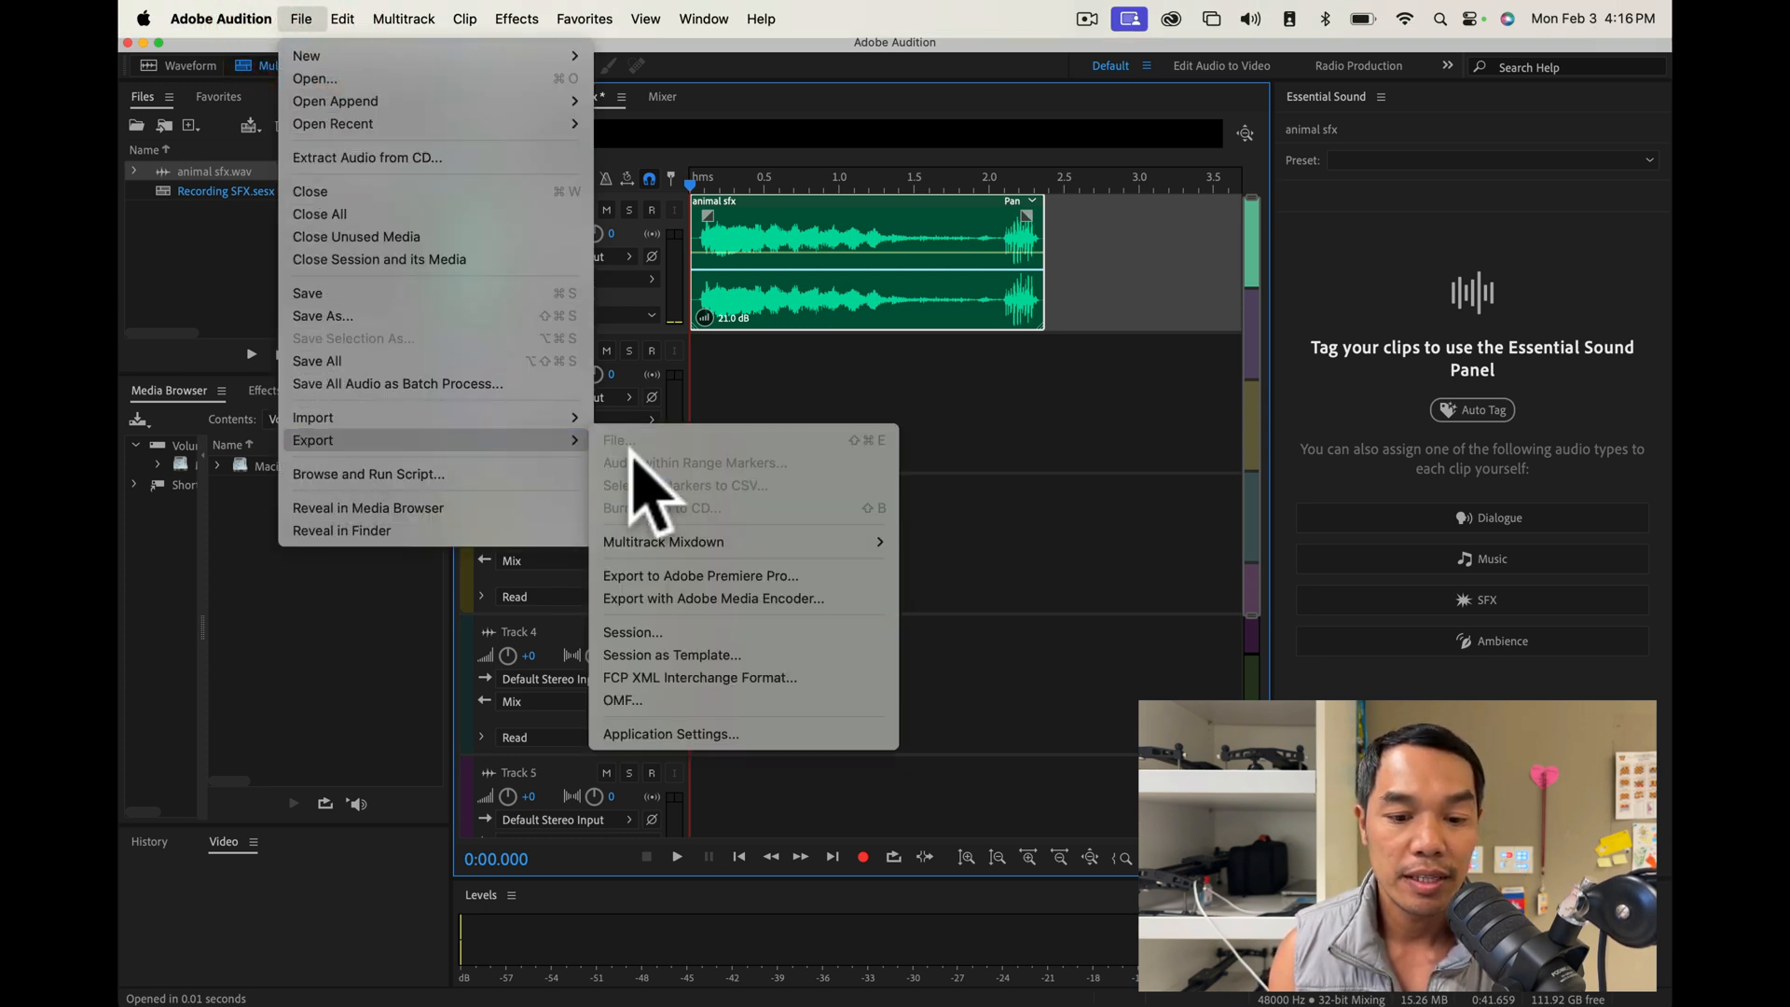
{"action": "mouse_move", "coordinate": [806, 541]}
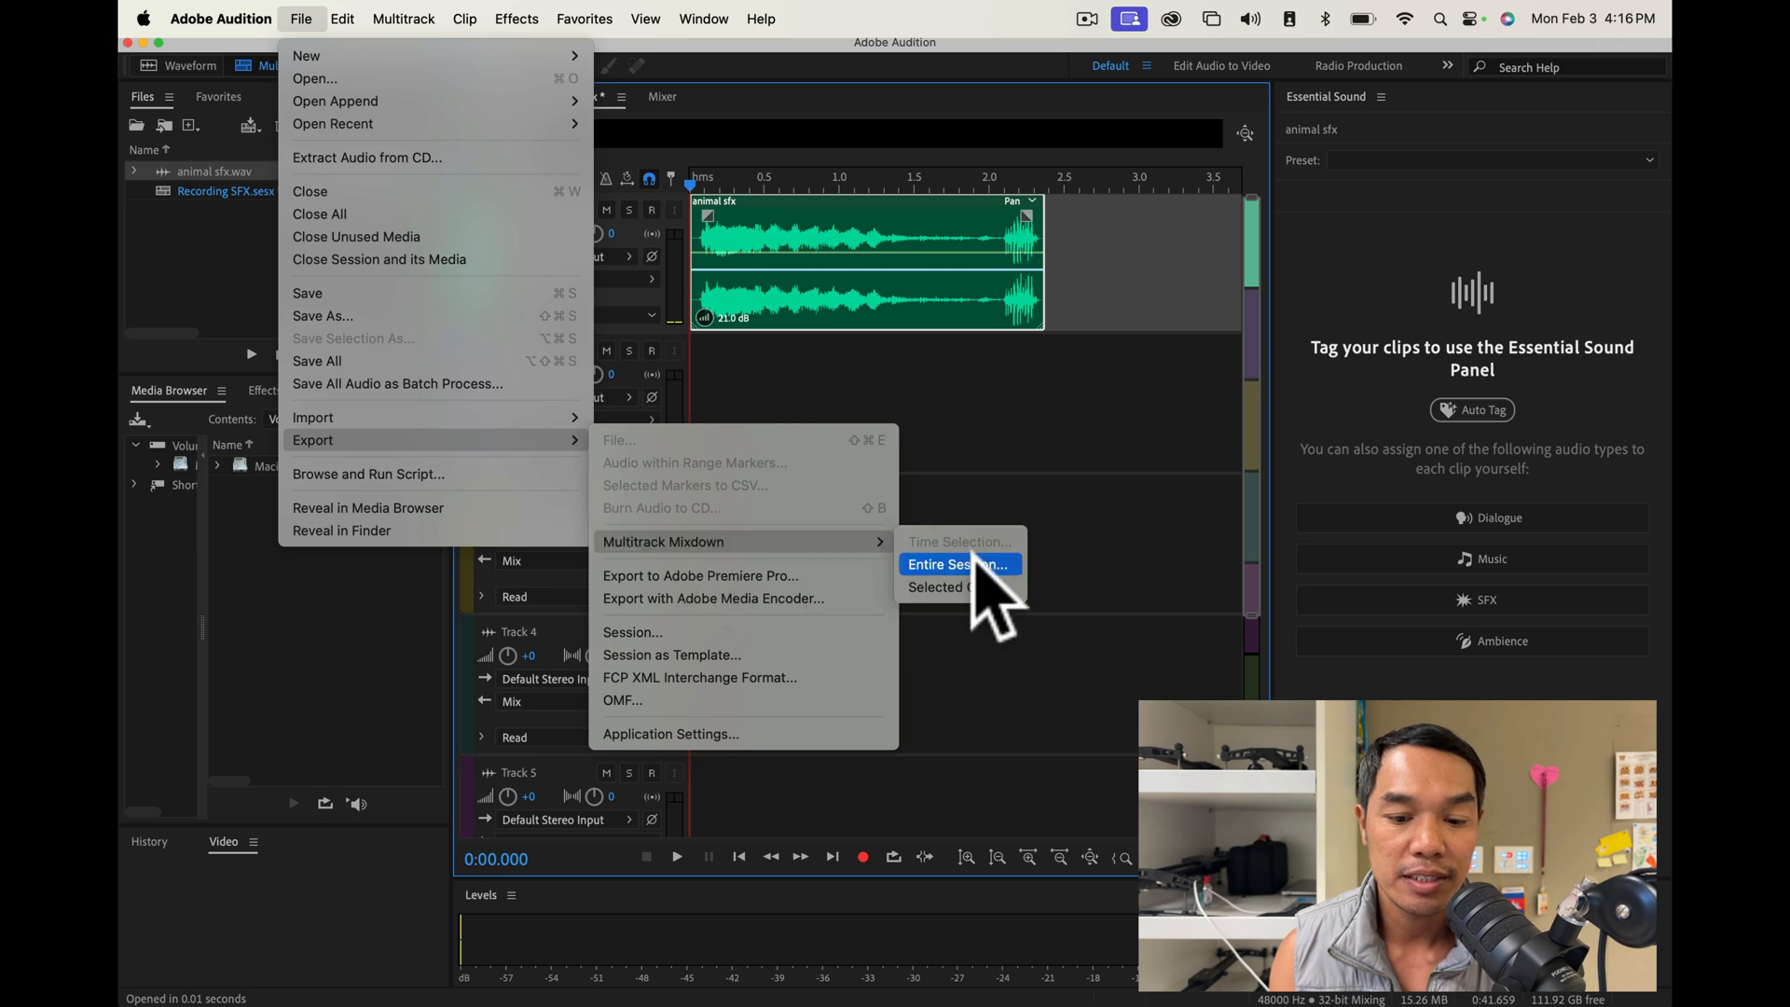
{"action": "left_click", "coordinate": [972, 559]}
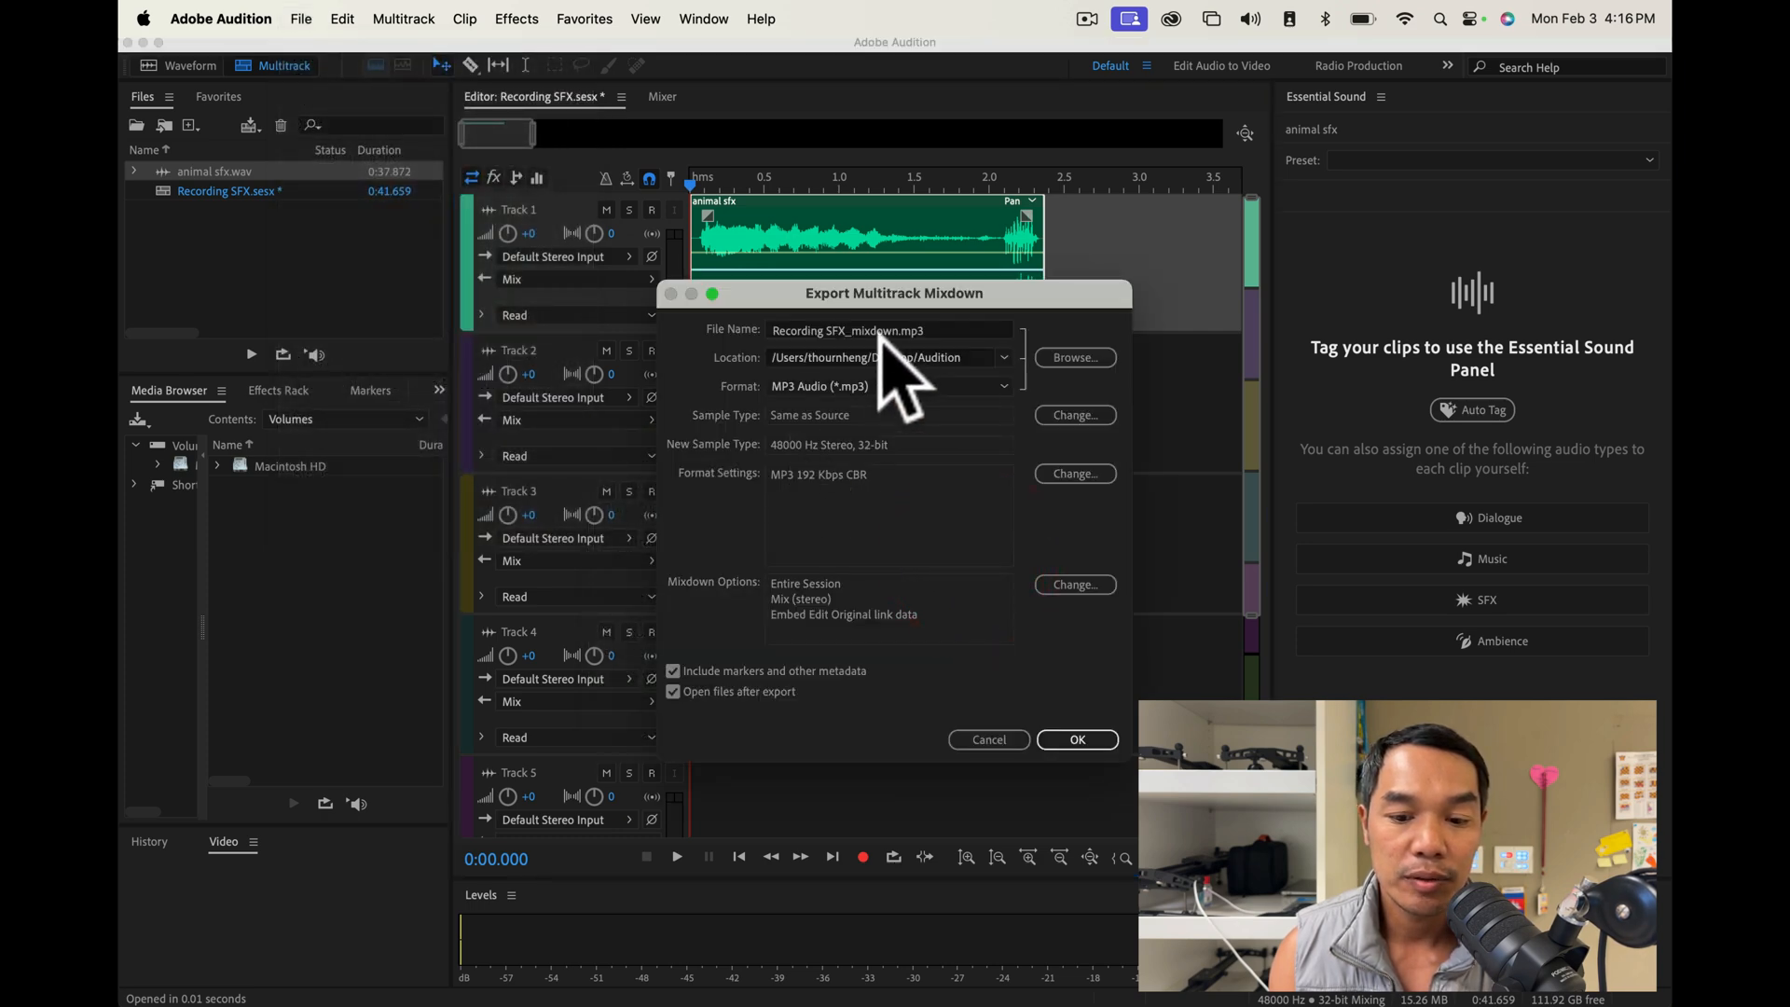
{"action": "left_click", "coordinate": [866, 332]}
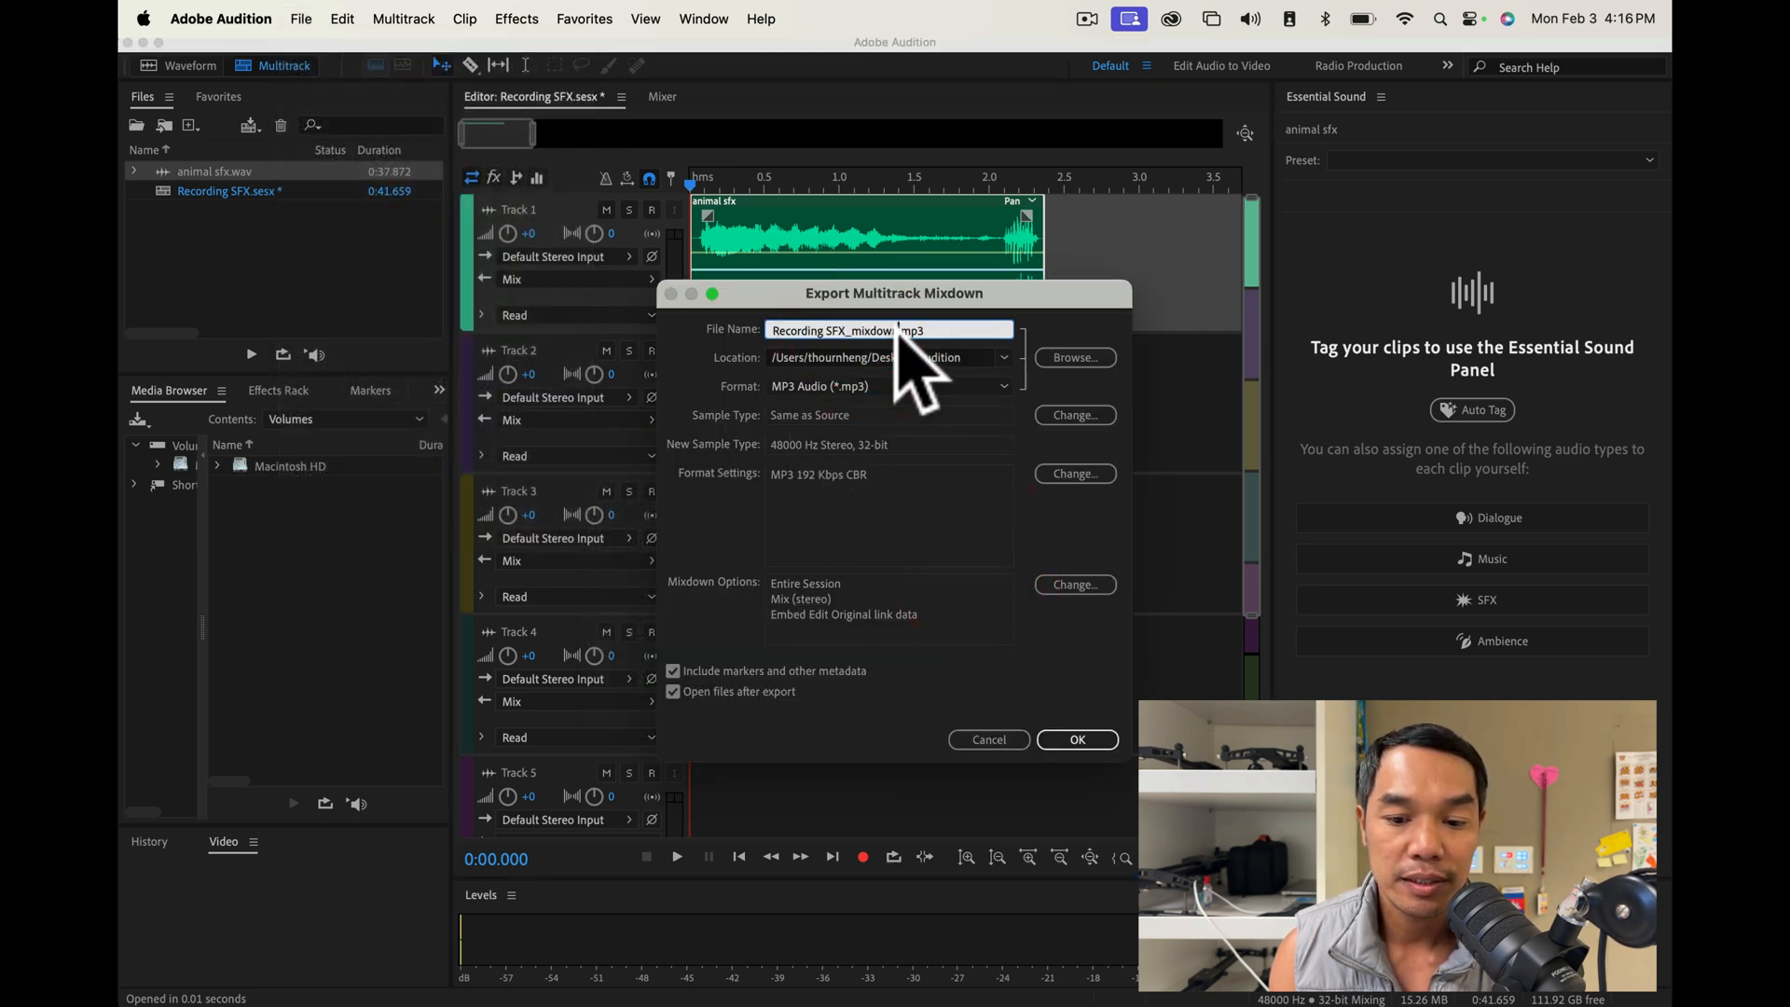
{"action": "left_click_drag", "start_coordinate": [898, 333], "coordinate": [774, 333]}
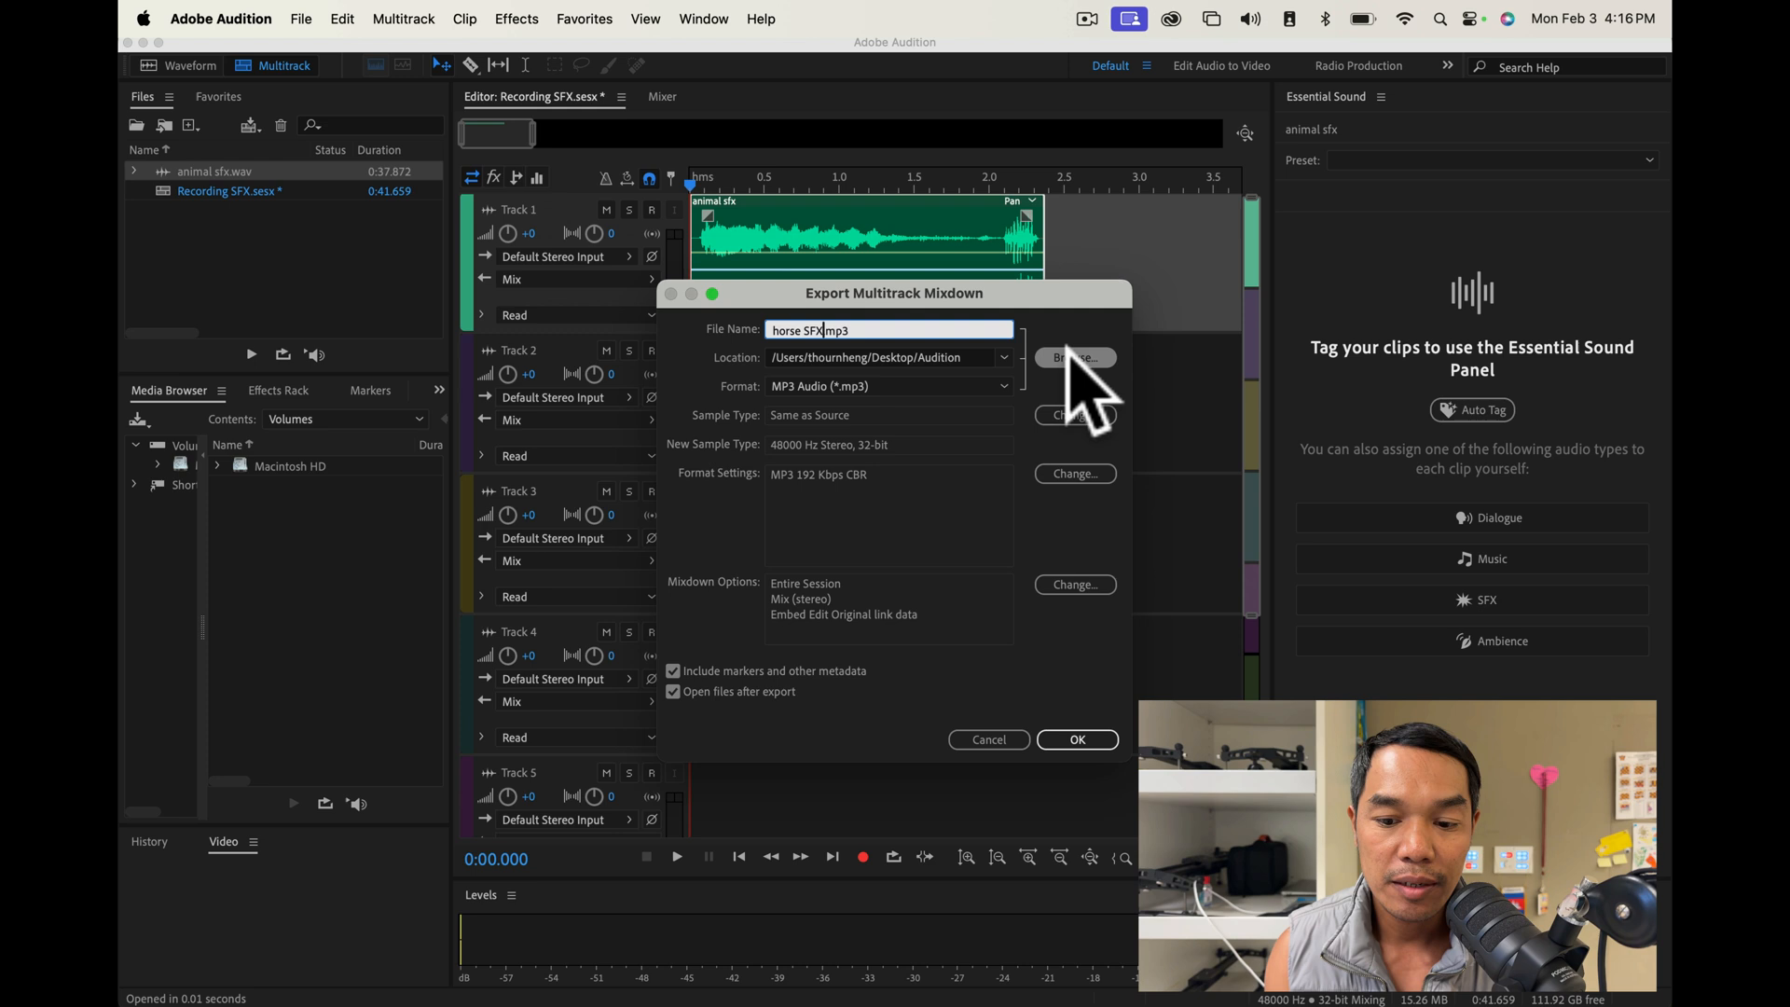
Set the Audition folder on the Desktop as the save location and export the mixdown as MP3 audio
{"action": "left_click", "coordinate": [1079, 360]}
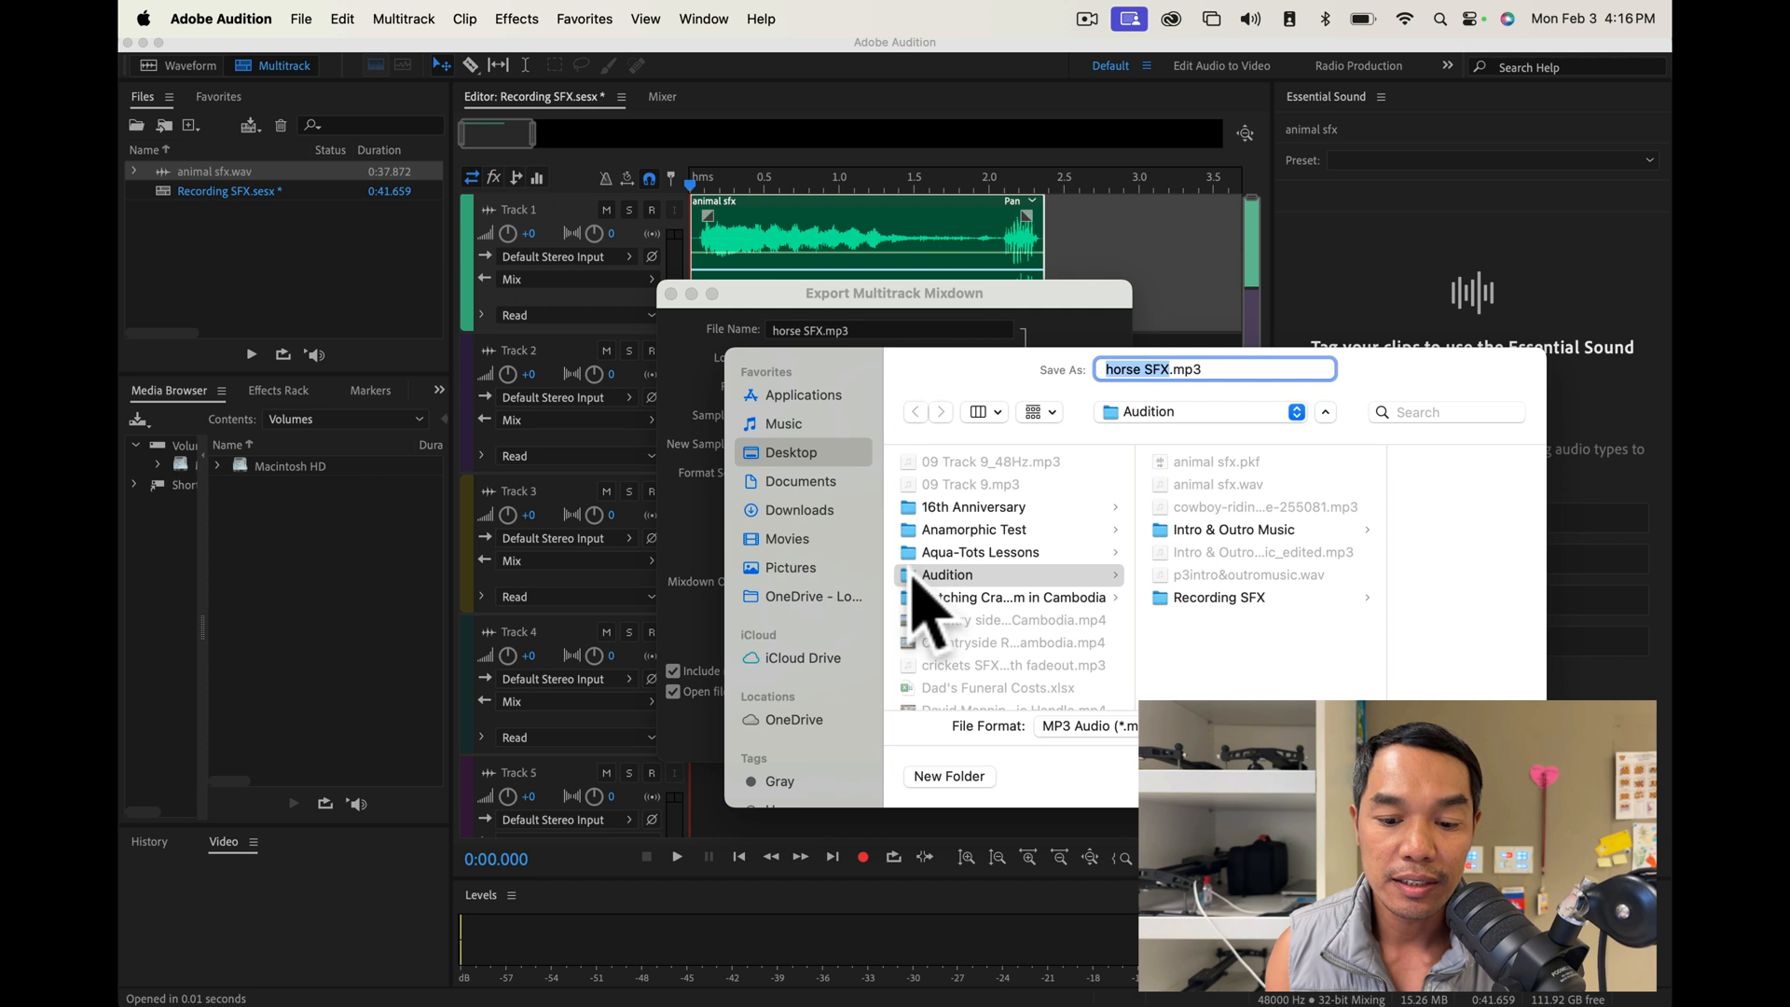
{"action": "left_click", "coordinate": [794, 453]}
{"action": "left_click", "coordinate": [923, 575]}
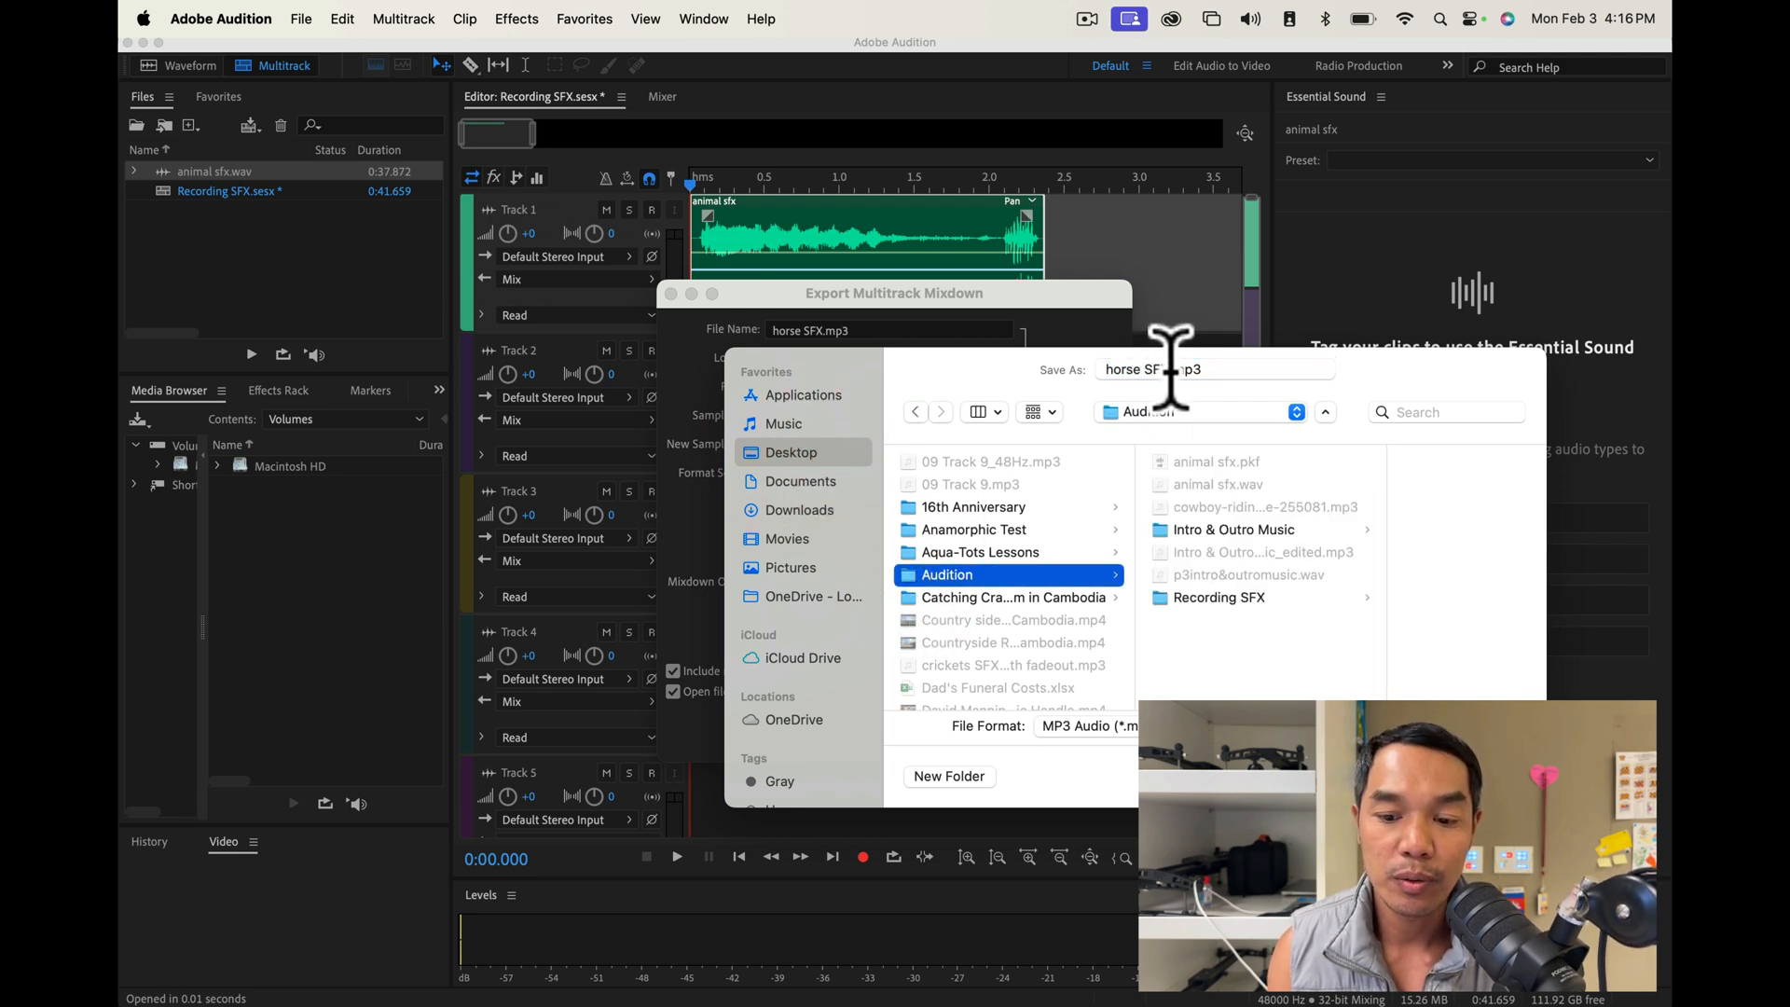
{"action": "left_click", "coordinate": [1325, 411]}
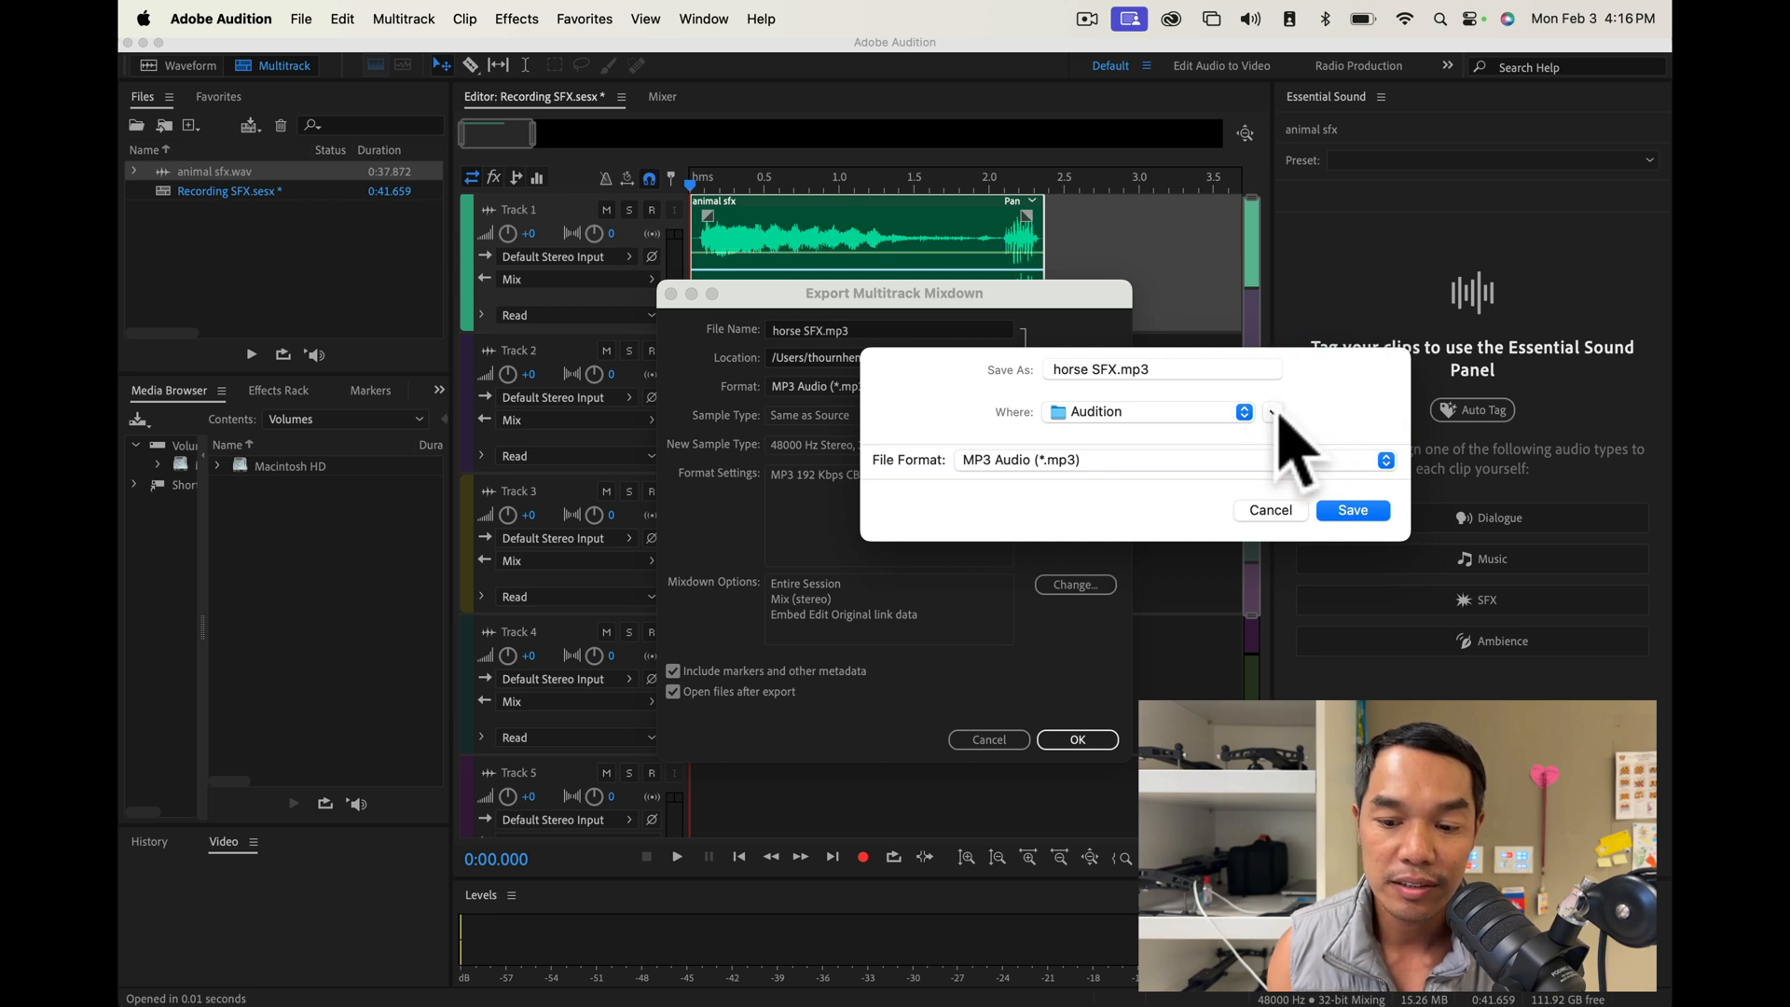
{"action": "left_click", "coordinate": [1274, 412]}
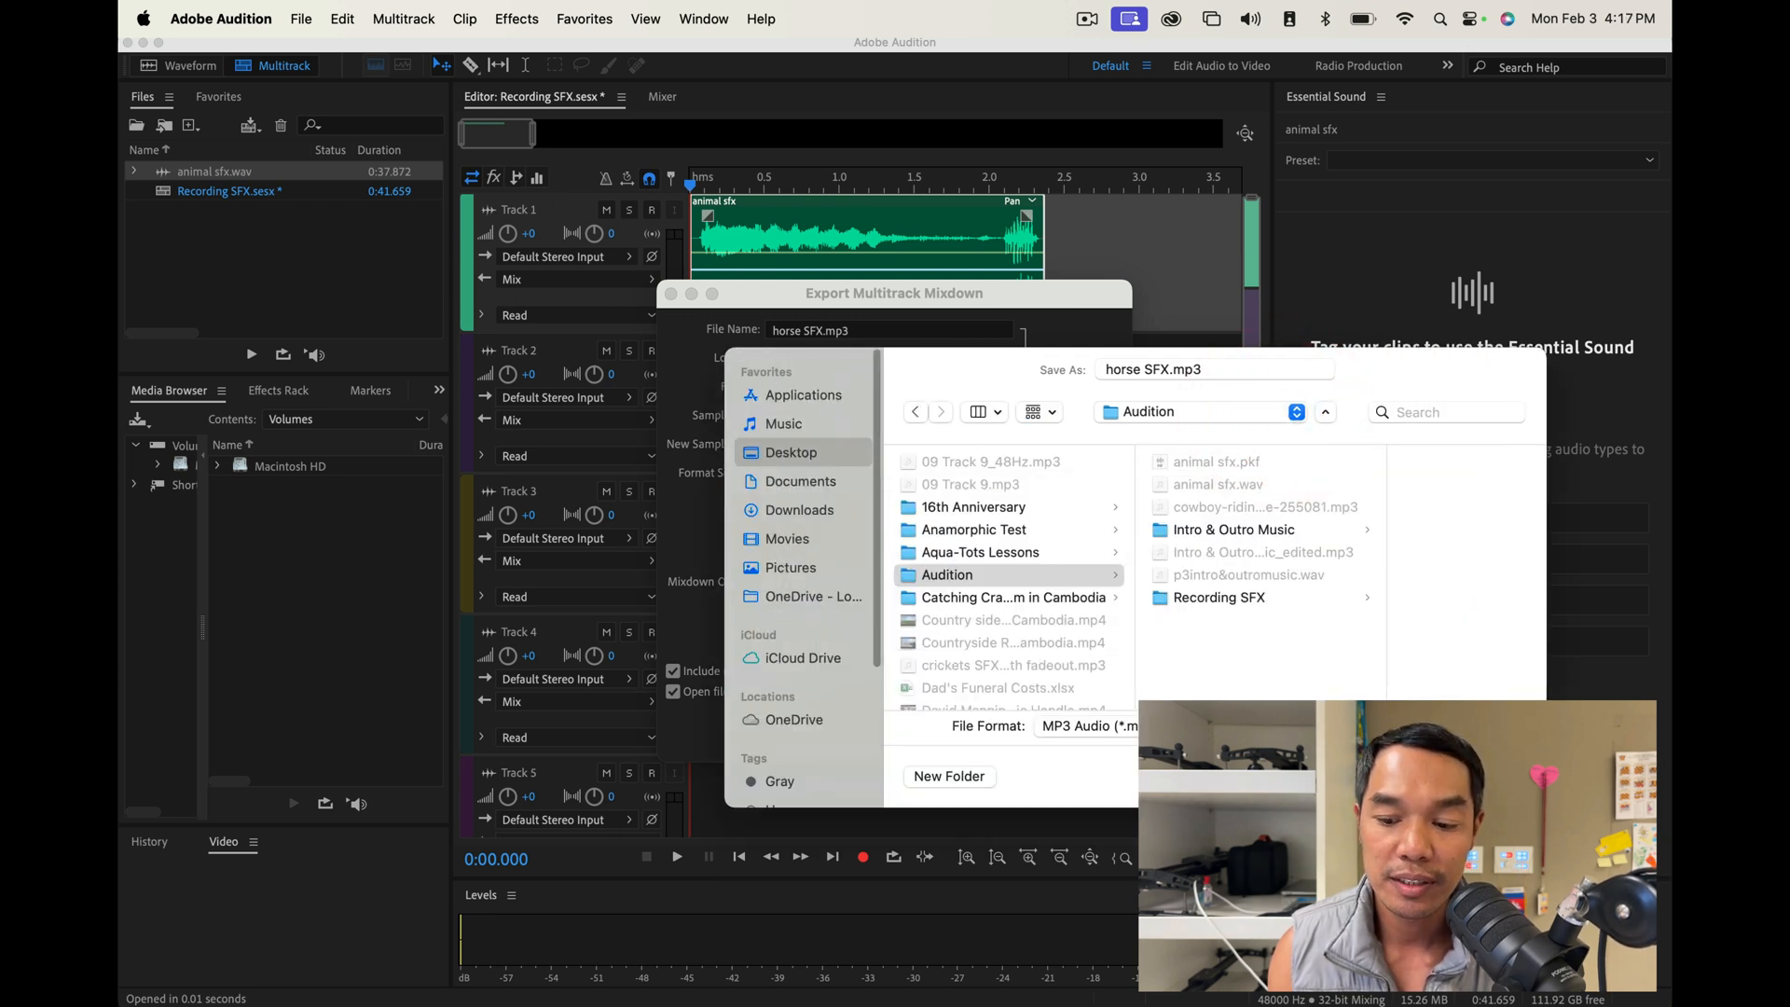
{"action": "key", "text": "Return"}
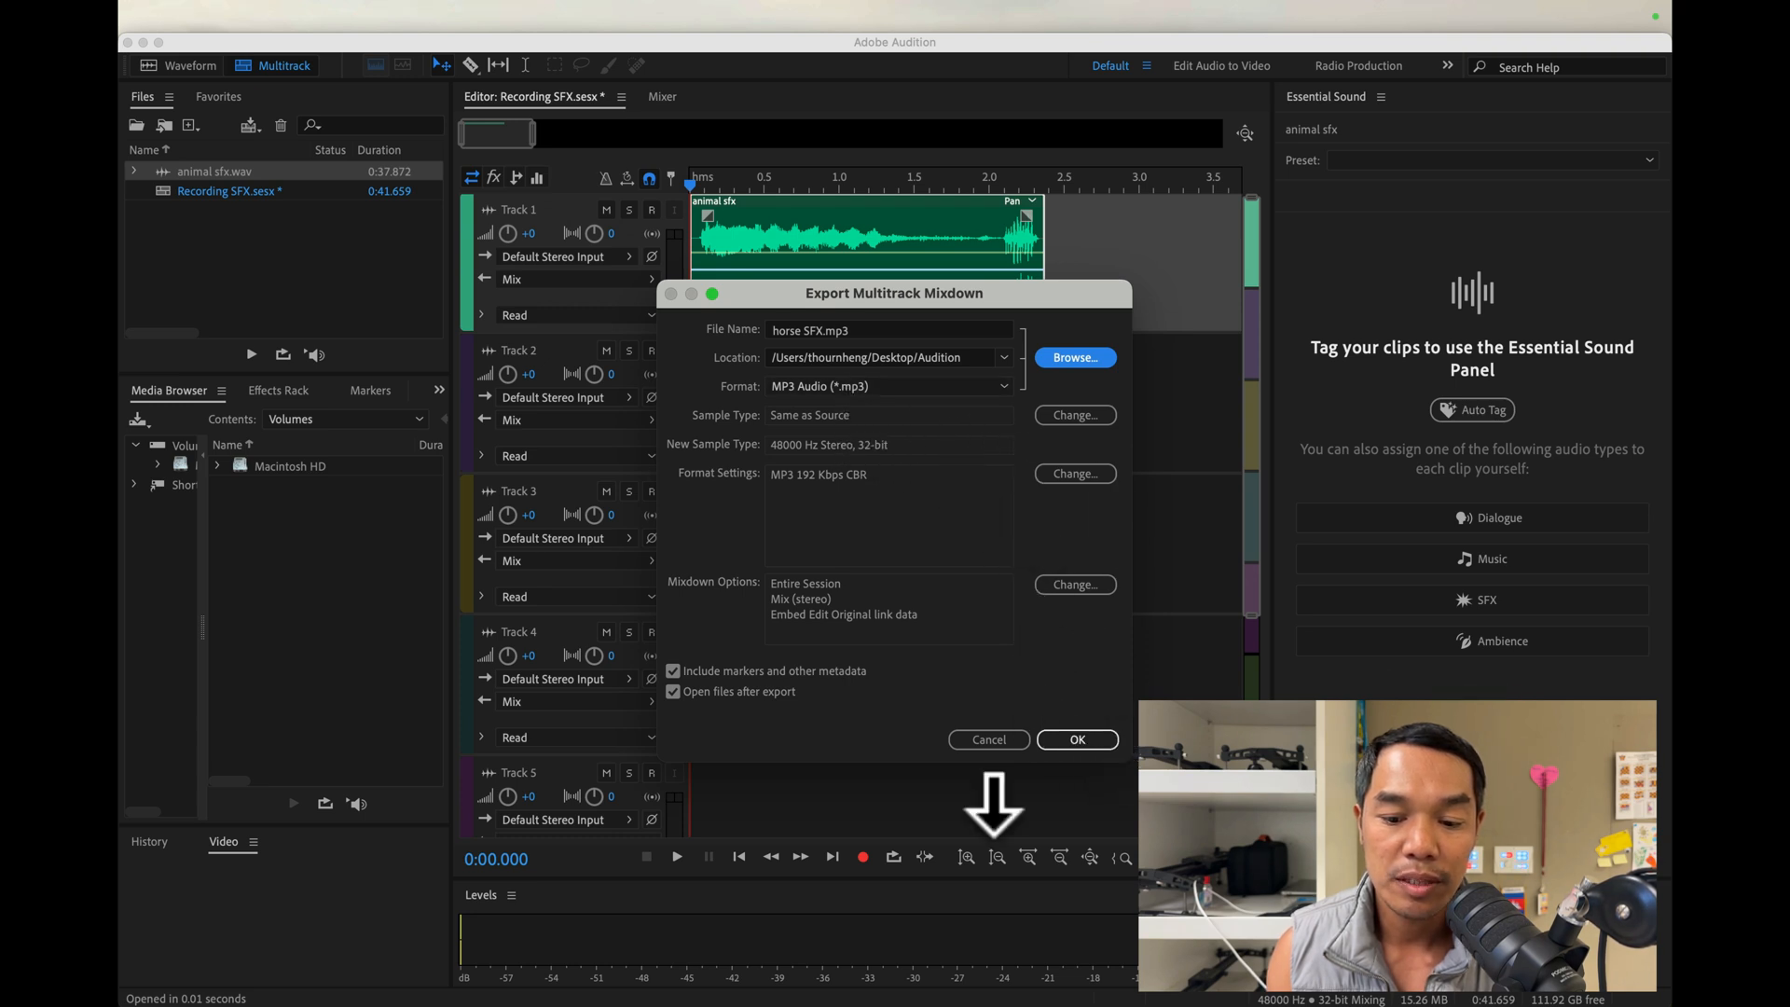
{"action": "left_click", "coordinate": [1074, 739]}
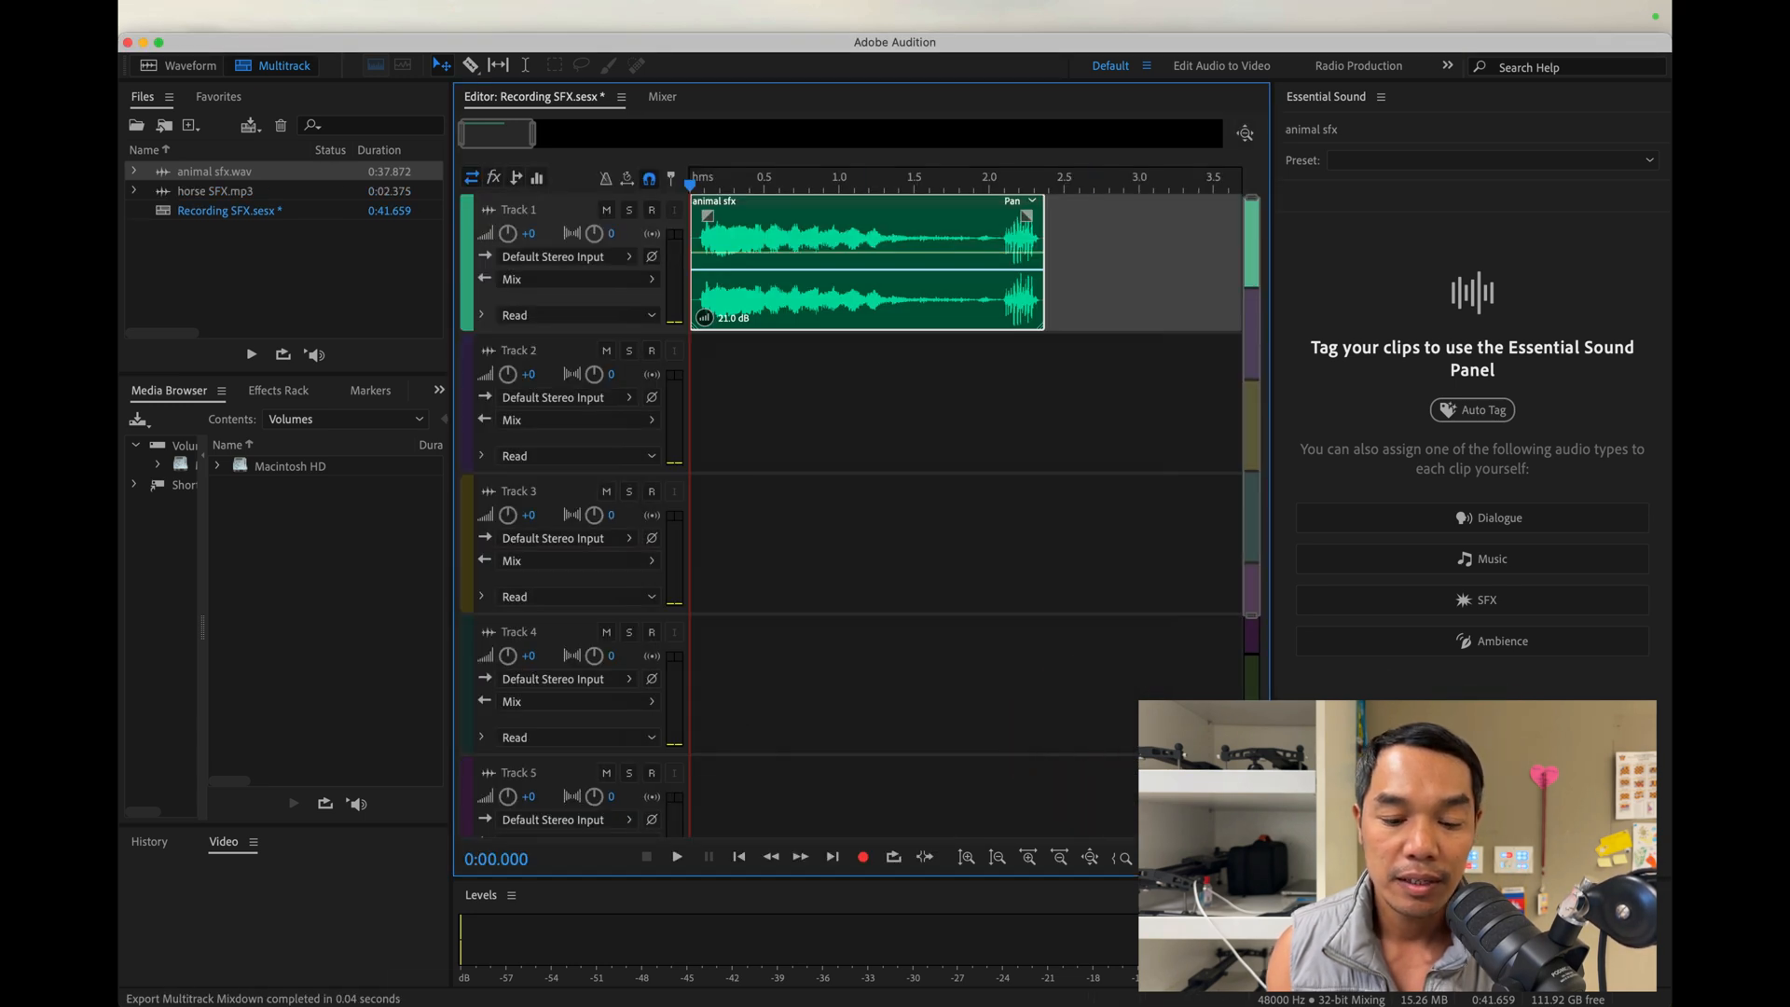
Switch to Finder, preview horse SFX.mp3 in the Audition folder, and return to Adobe Audition
{"action": "left_click", "coordinate": [191, 923]}
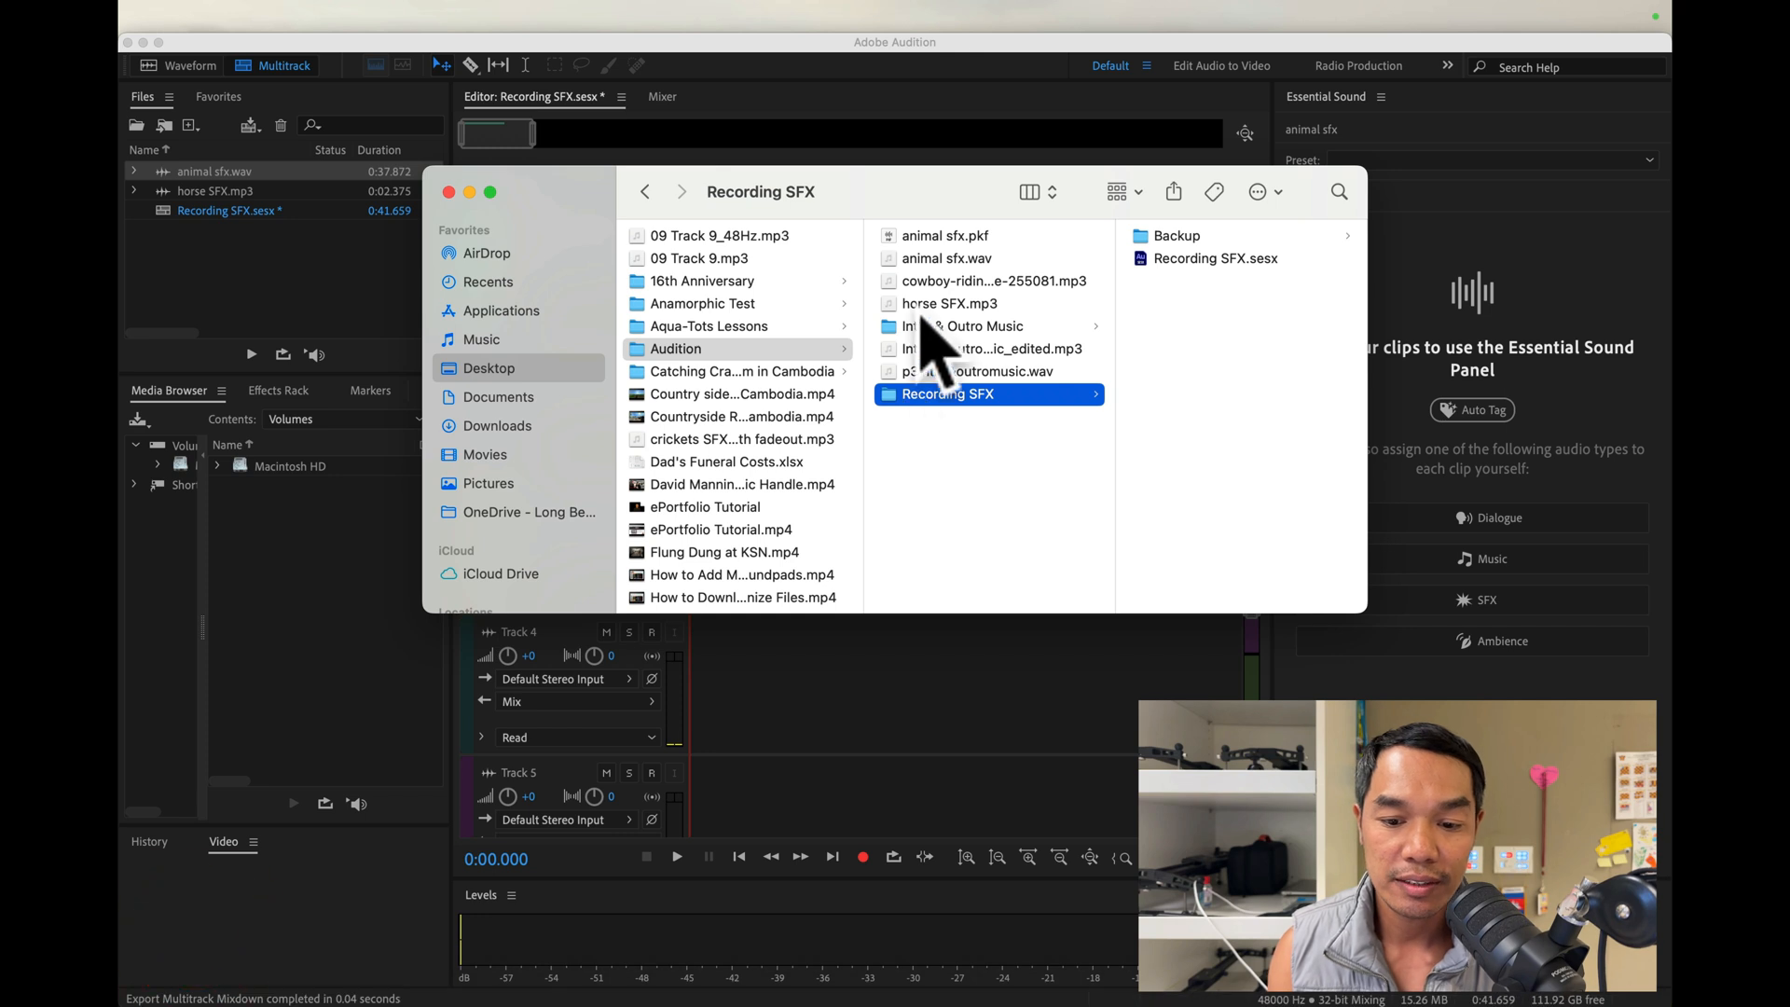
{"action": "left_click", "coordinate": [931, 305]}
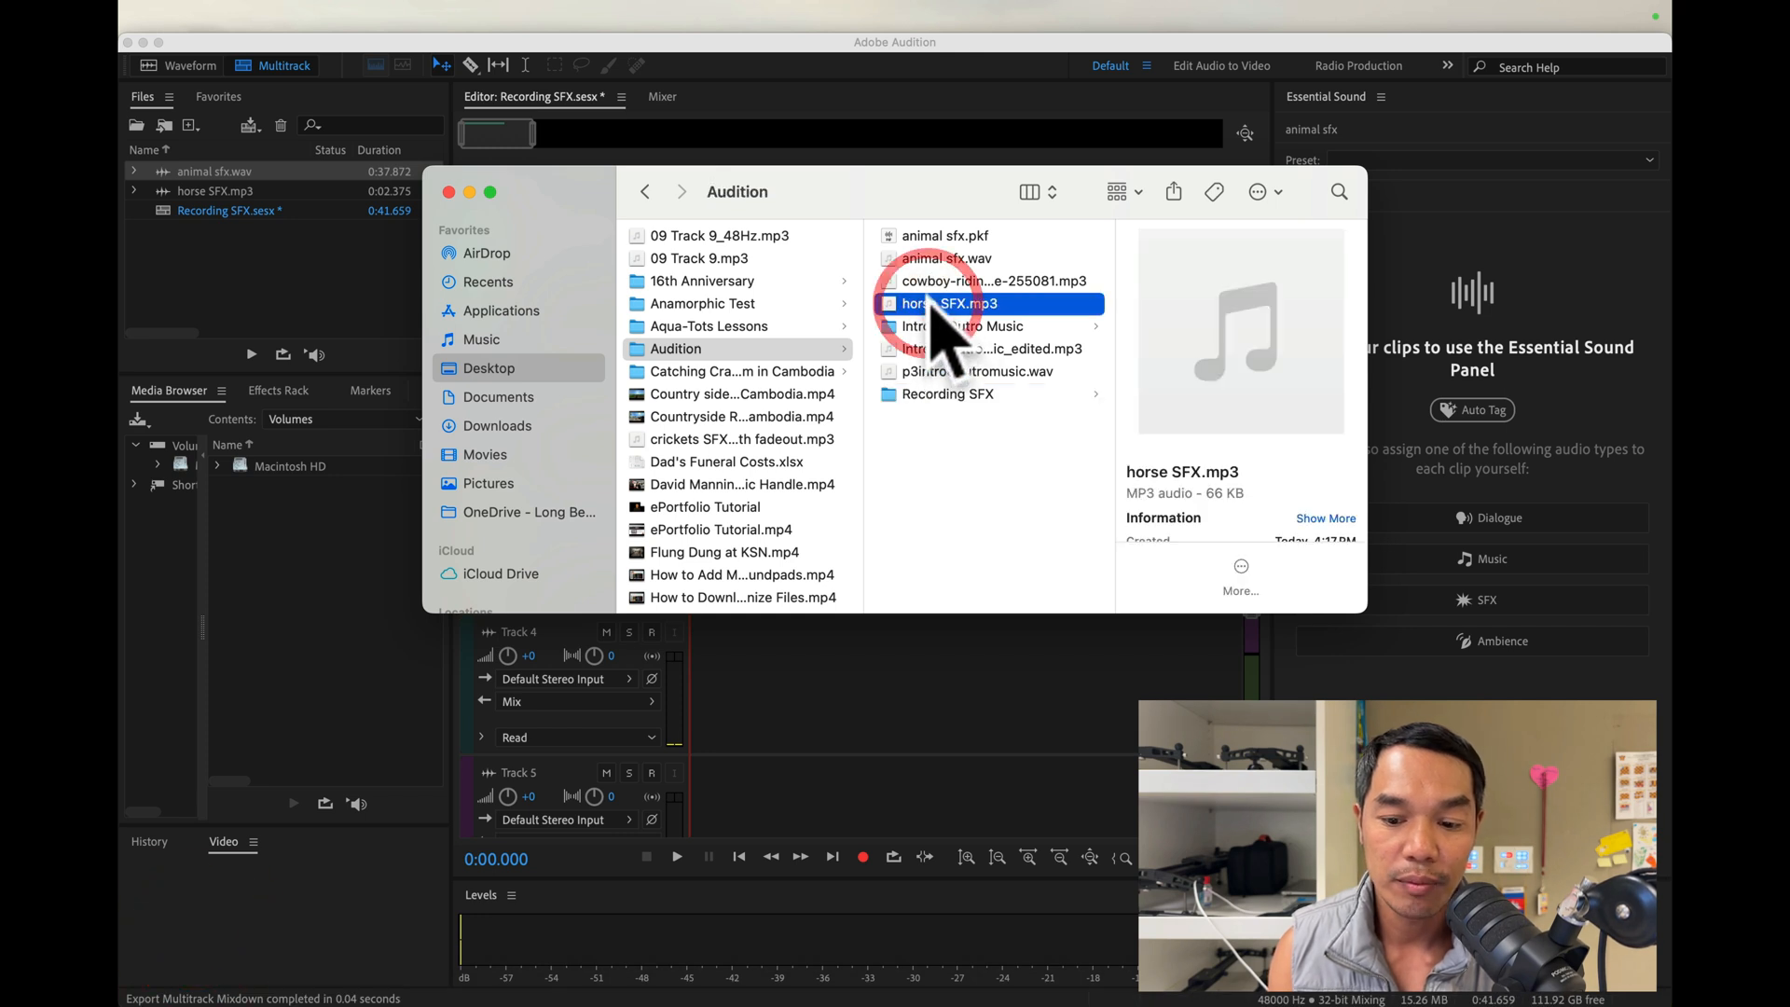
{"action": "key", "text": "space"}
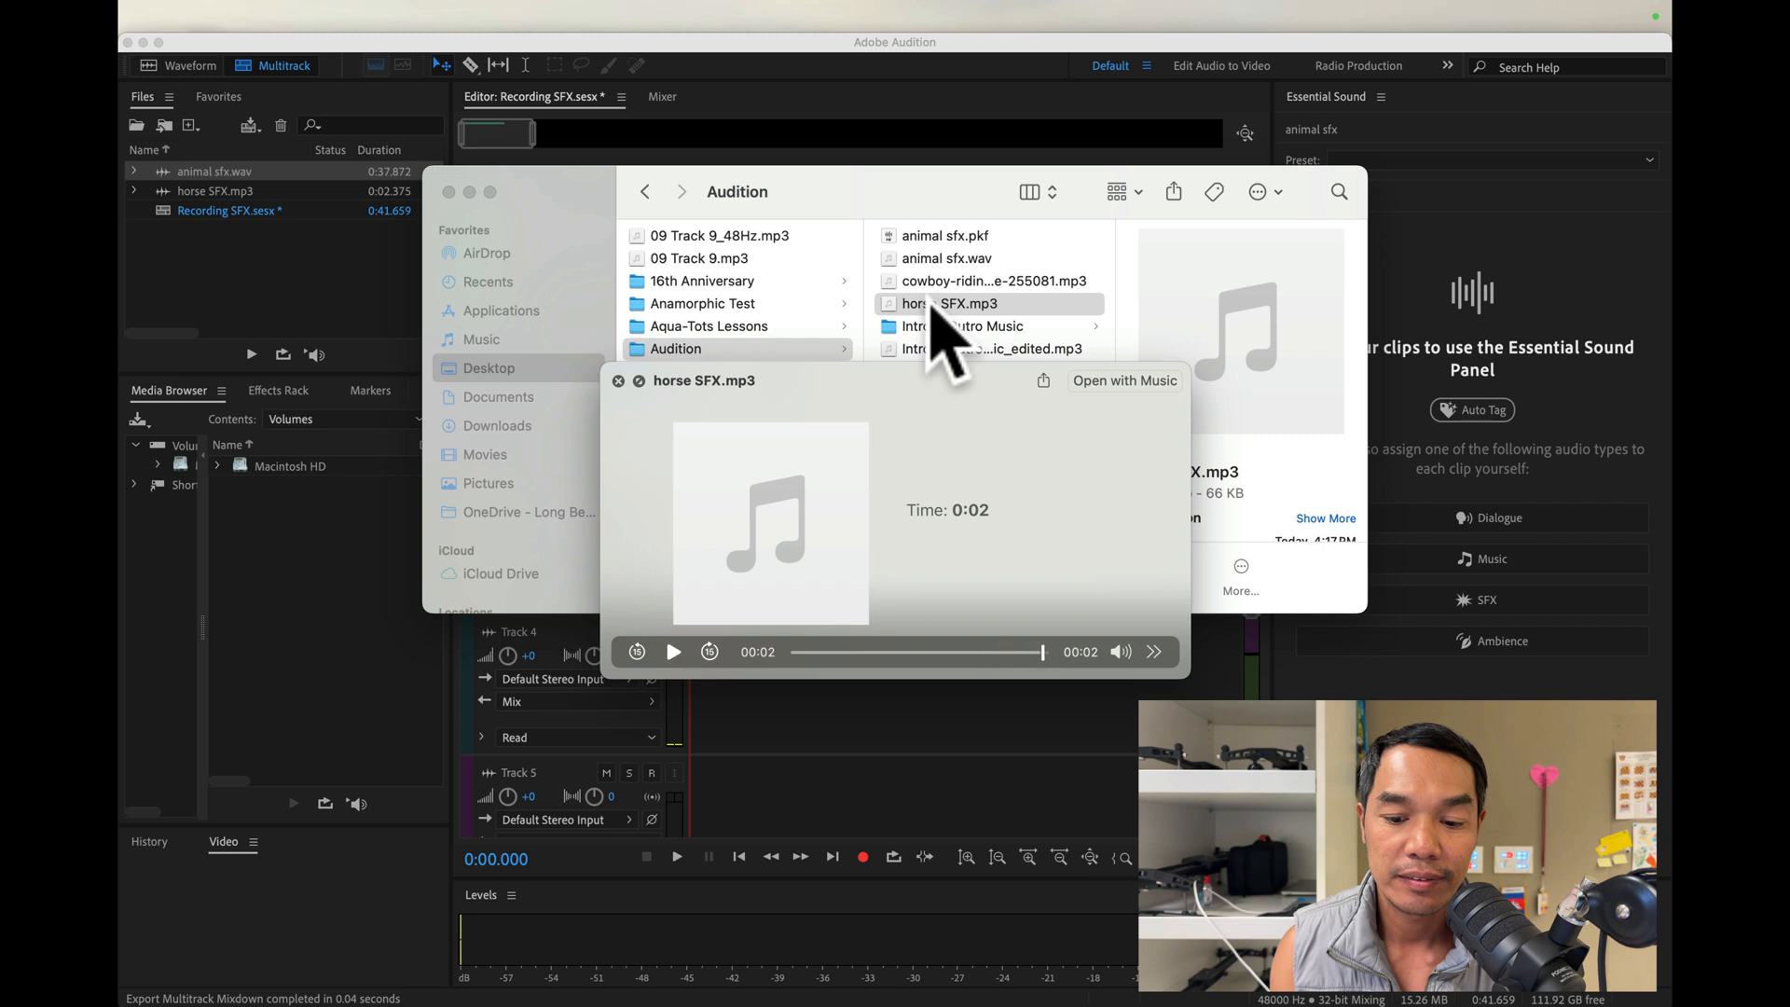
{"action": "left_click", "coordinate": [617, 382]}
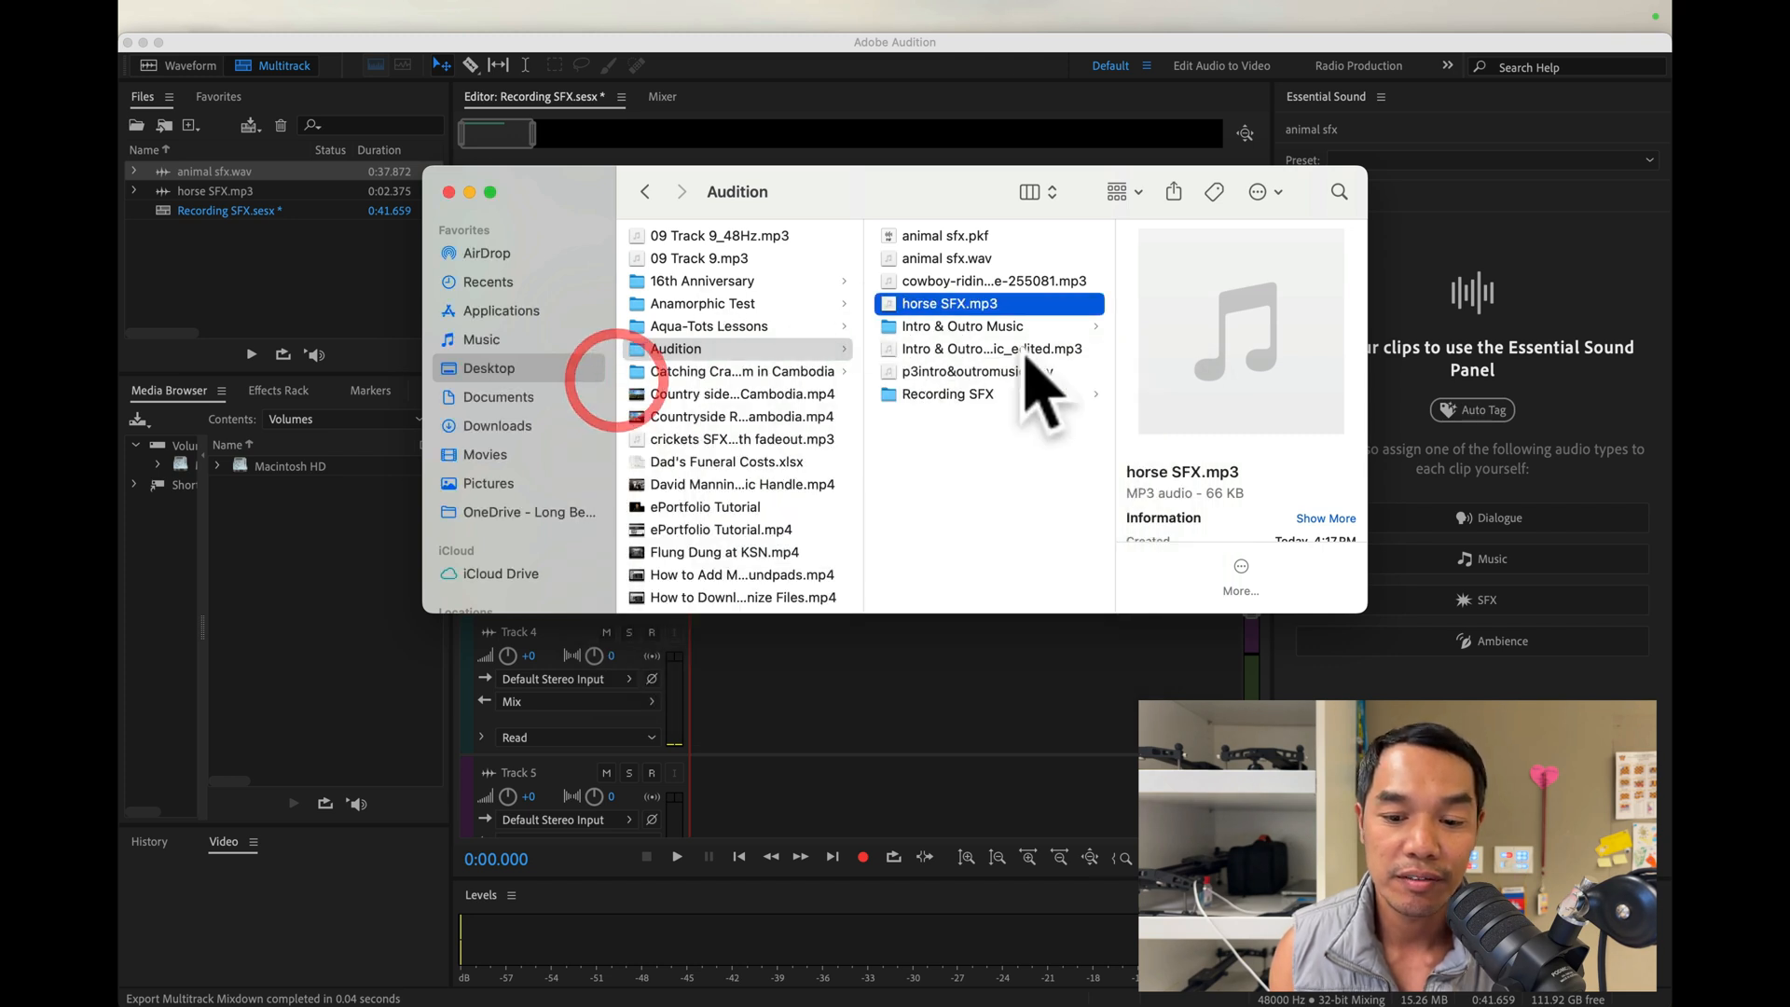
{"action": "left_click", "coordinate": [323, 557]}
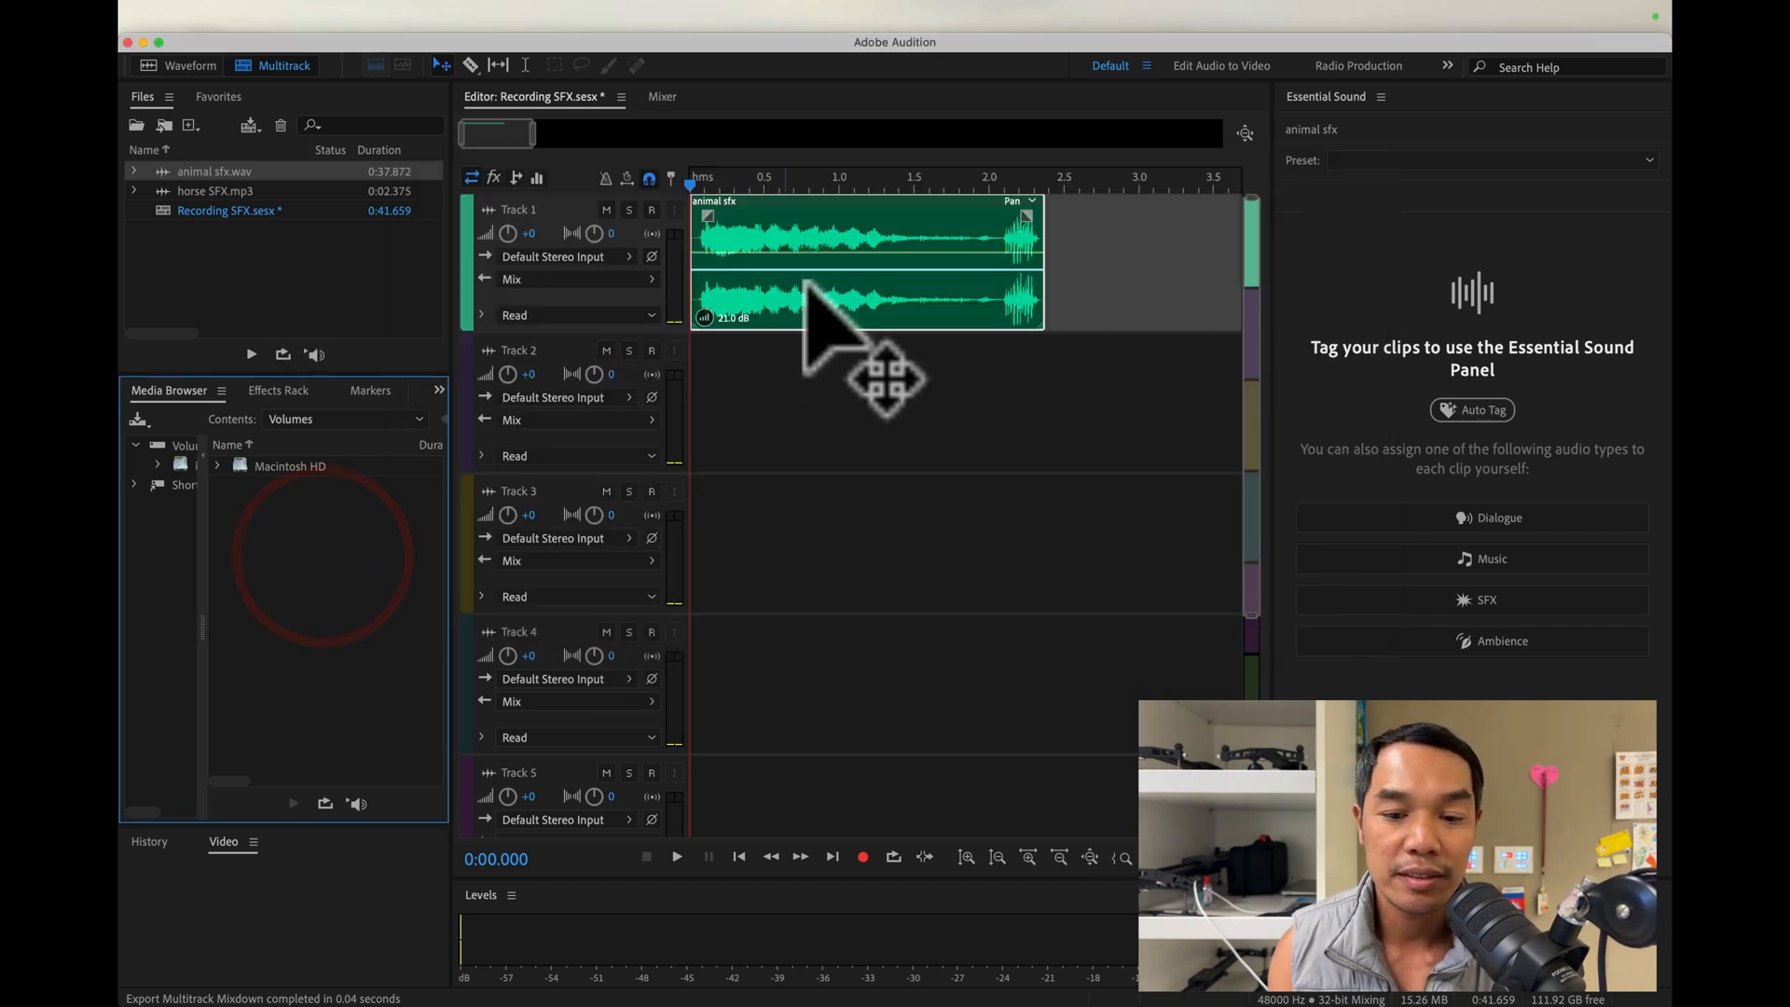
Delete the edited clip from Track 1 and place the full animal sfx.wav at the start of that track
{"action": "left_click", "coordinate": [837, 306]}
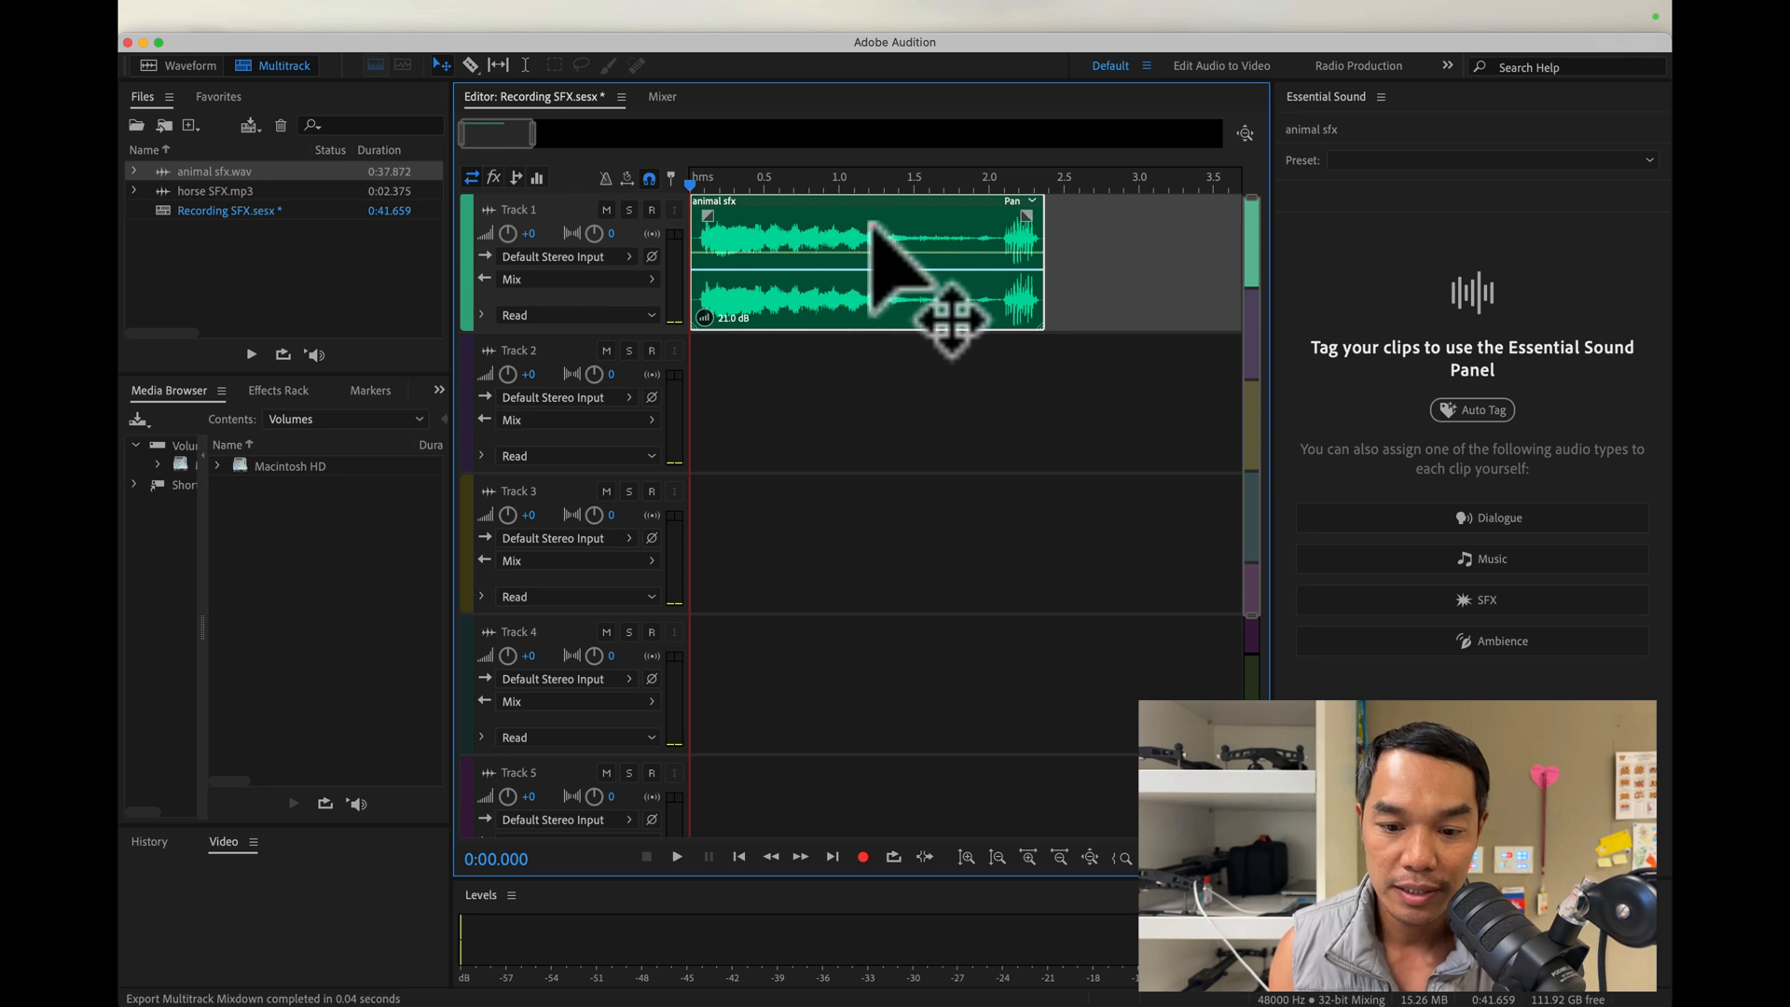
{"action": "key", "text": "Delete"}
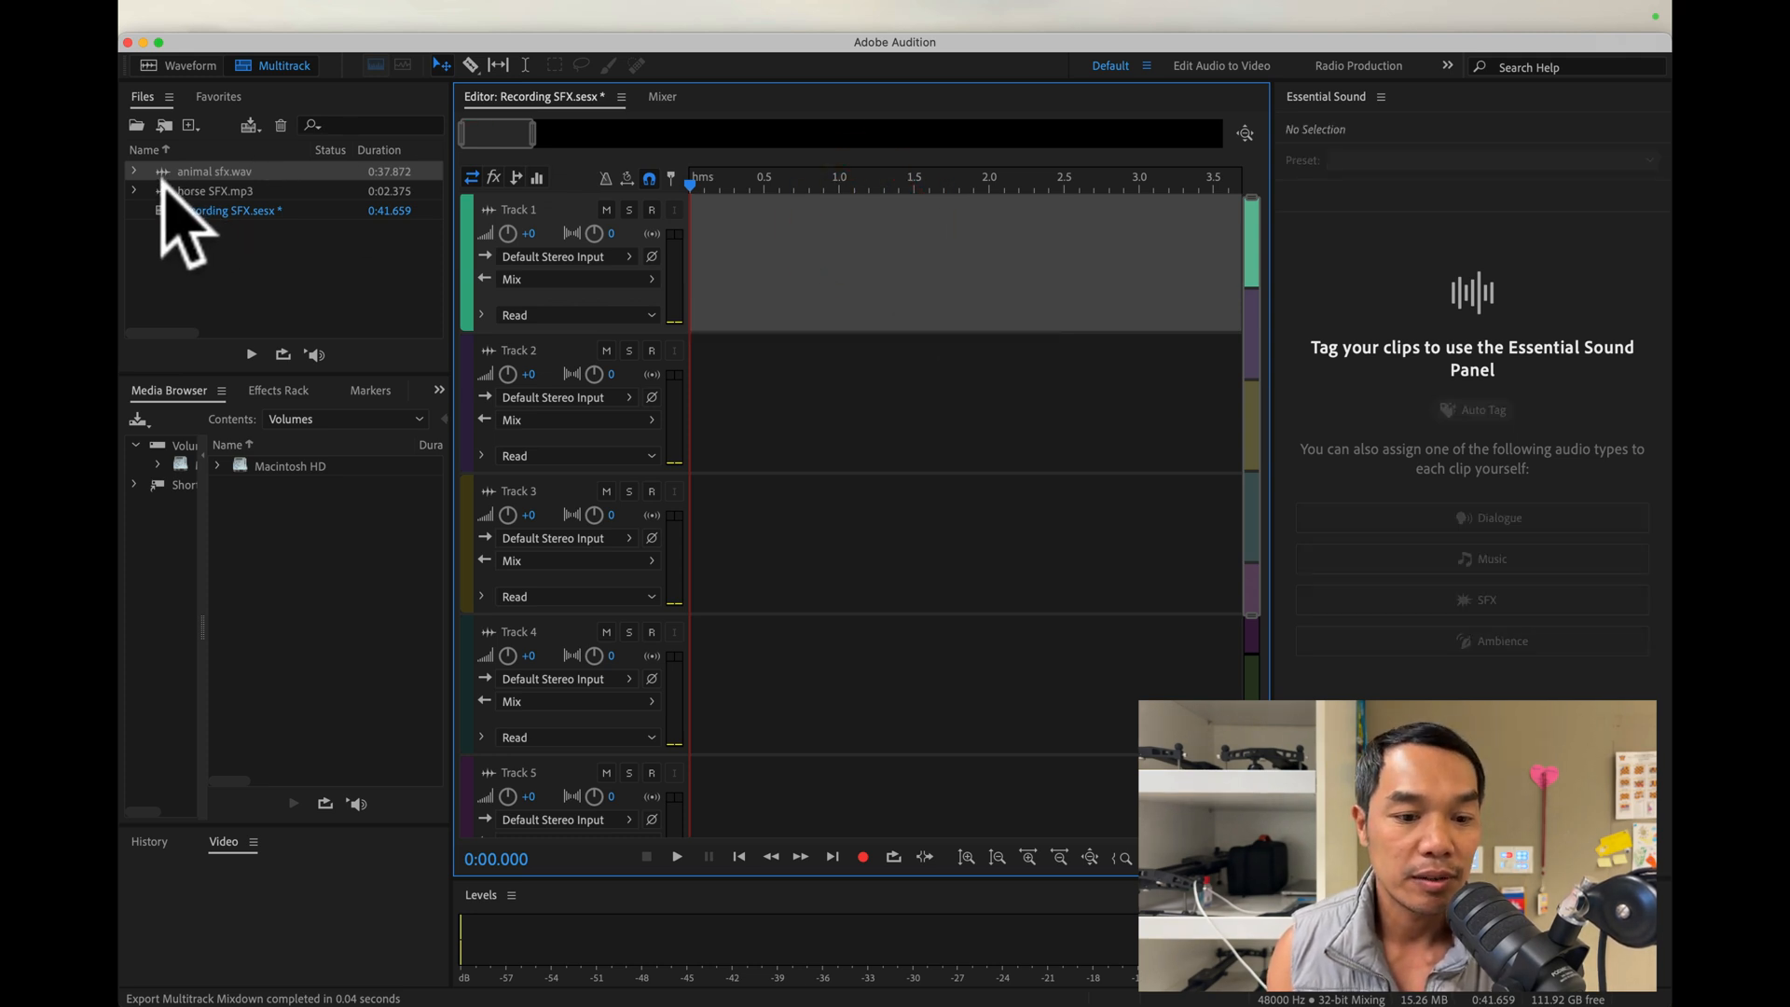
{"action": "left_click_drag", "start_coordinate": [164, 167], "coordinate": [544, 208]}
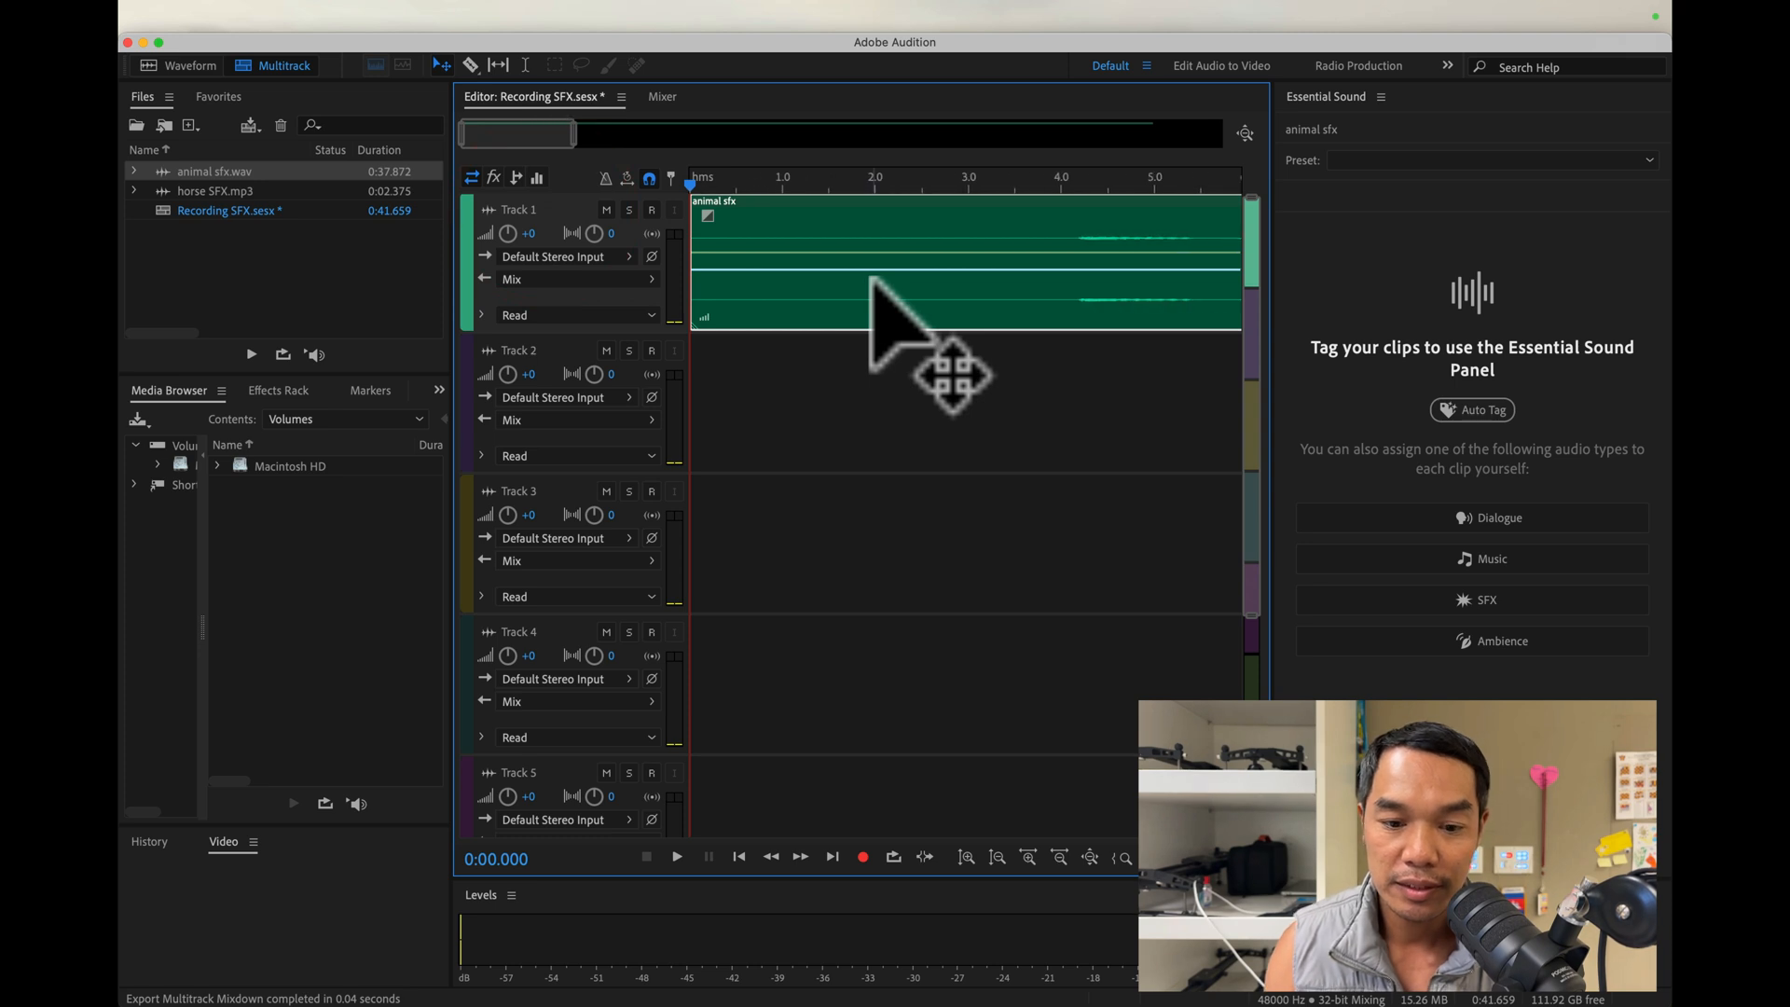
Cut the animal sfx clip down to the section between about 13.6 s and 15.4 s and move it to the start of Track 1
{"action": "scroll", "coordinate": [870, 278], "scroll_direction": "down", "scroll_amount": 5}
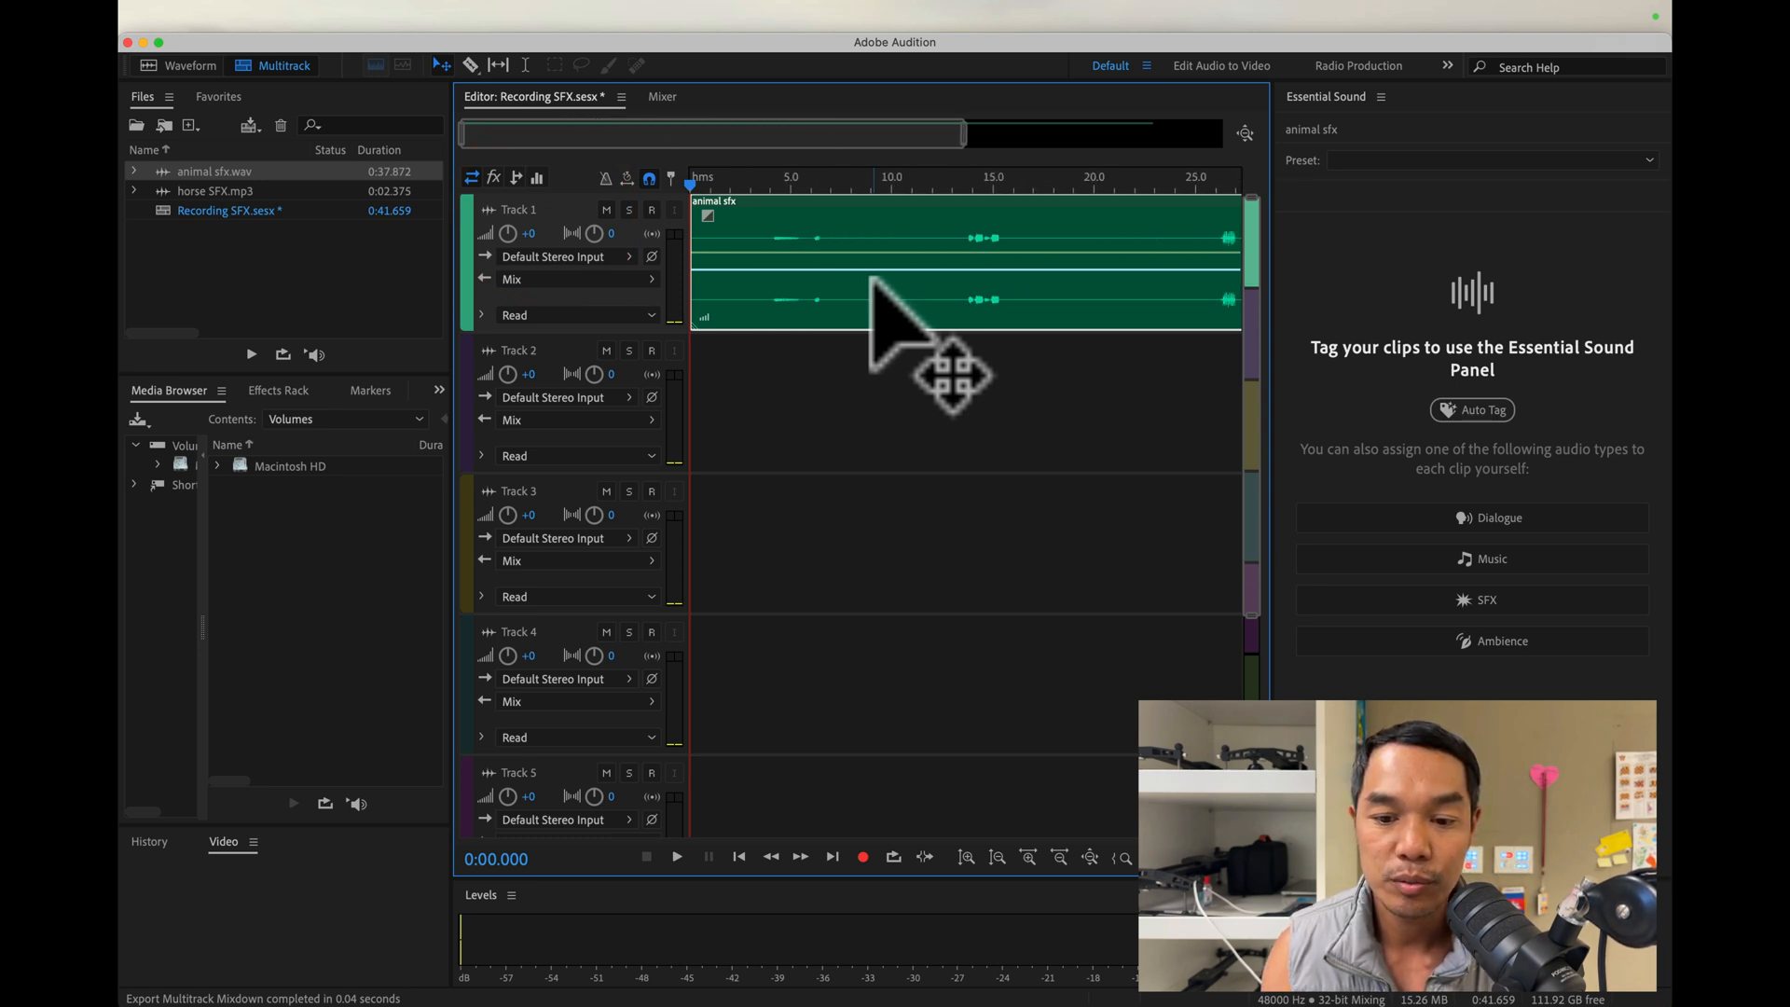
{"action": "left_click", "coordinate": [470, 64]}
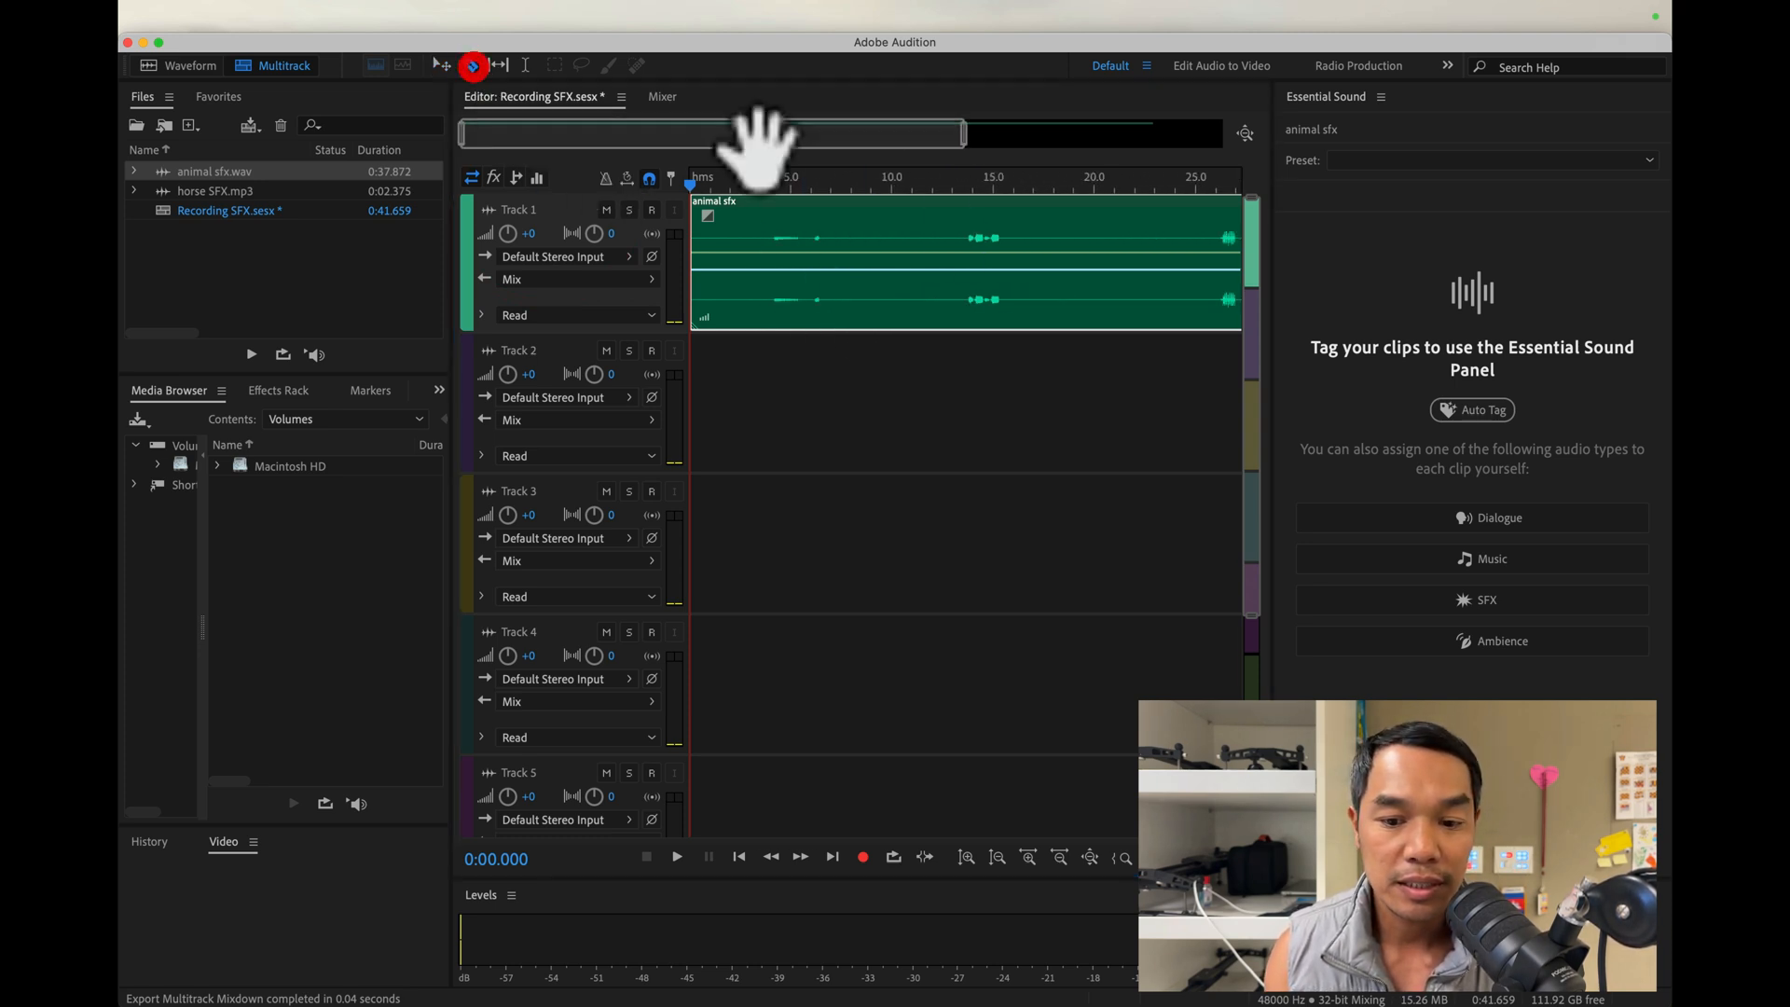
{"action": "left_click", "coordinate": [969, 233]}
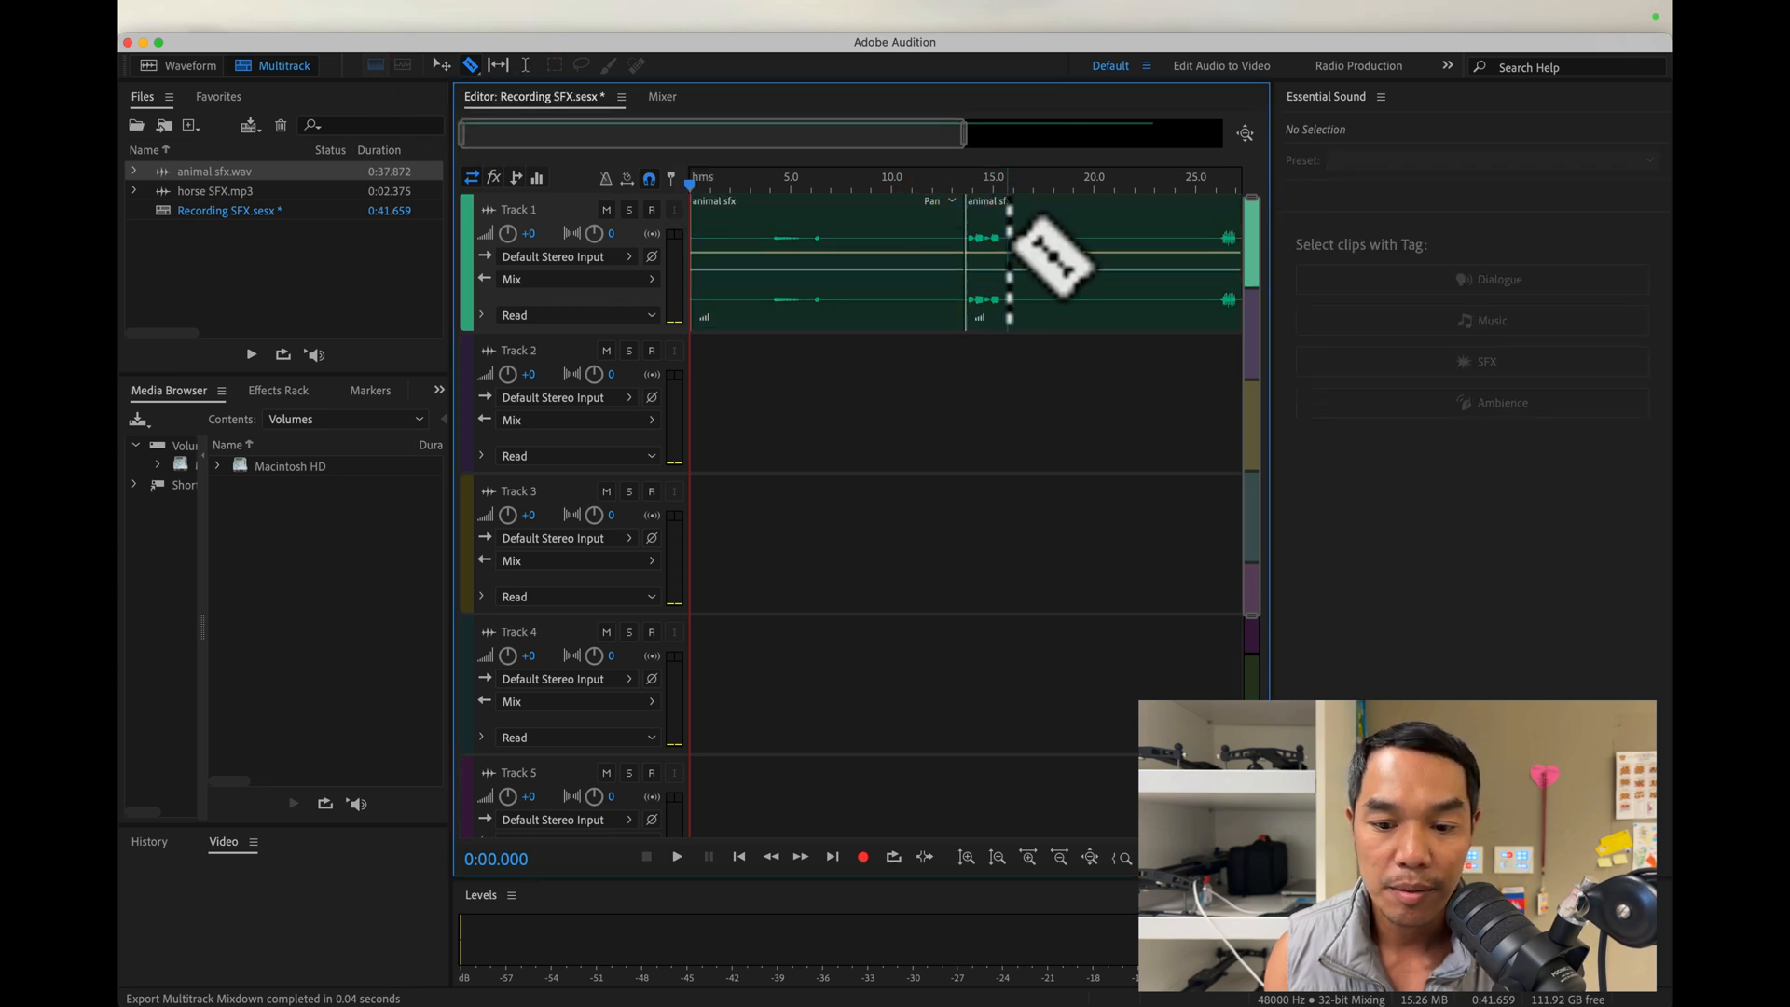
{"action": "left_click", "coordinate": [1002, 240]}
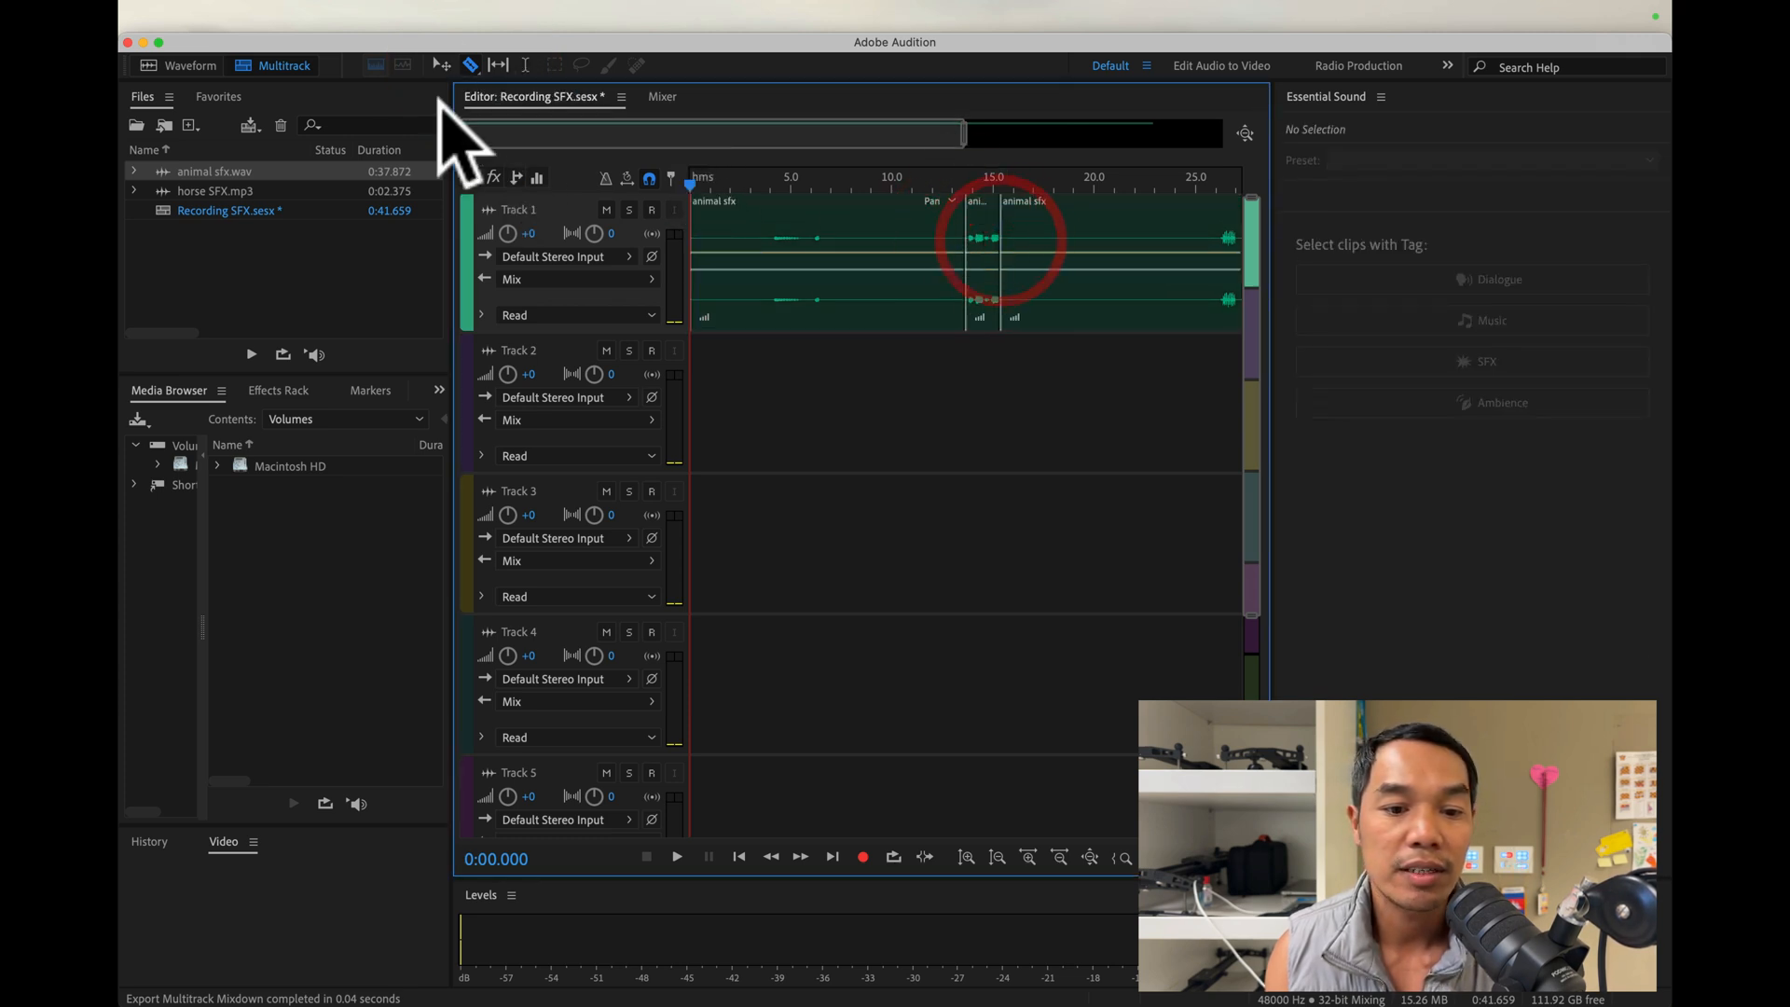
{"action": "left_click", "coordinate": [442, 64]}
{"action": "left_click", "coordinate": [744, 204]}
{"action": "key", "text": "Delete"}
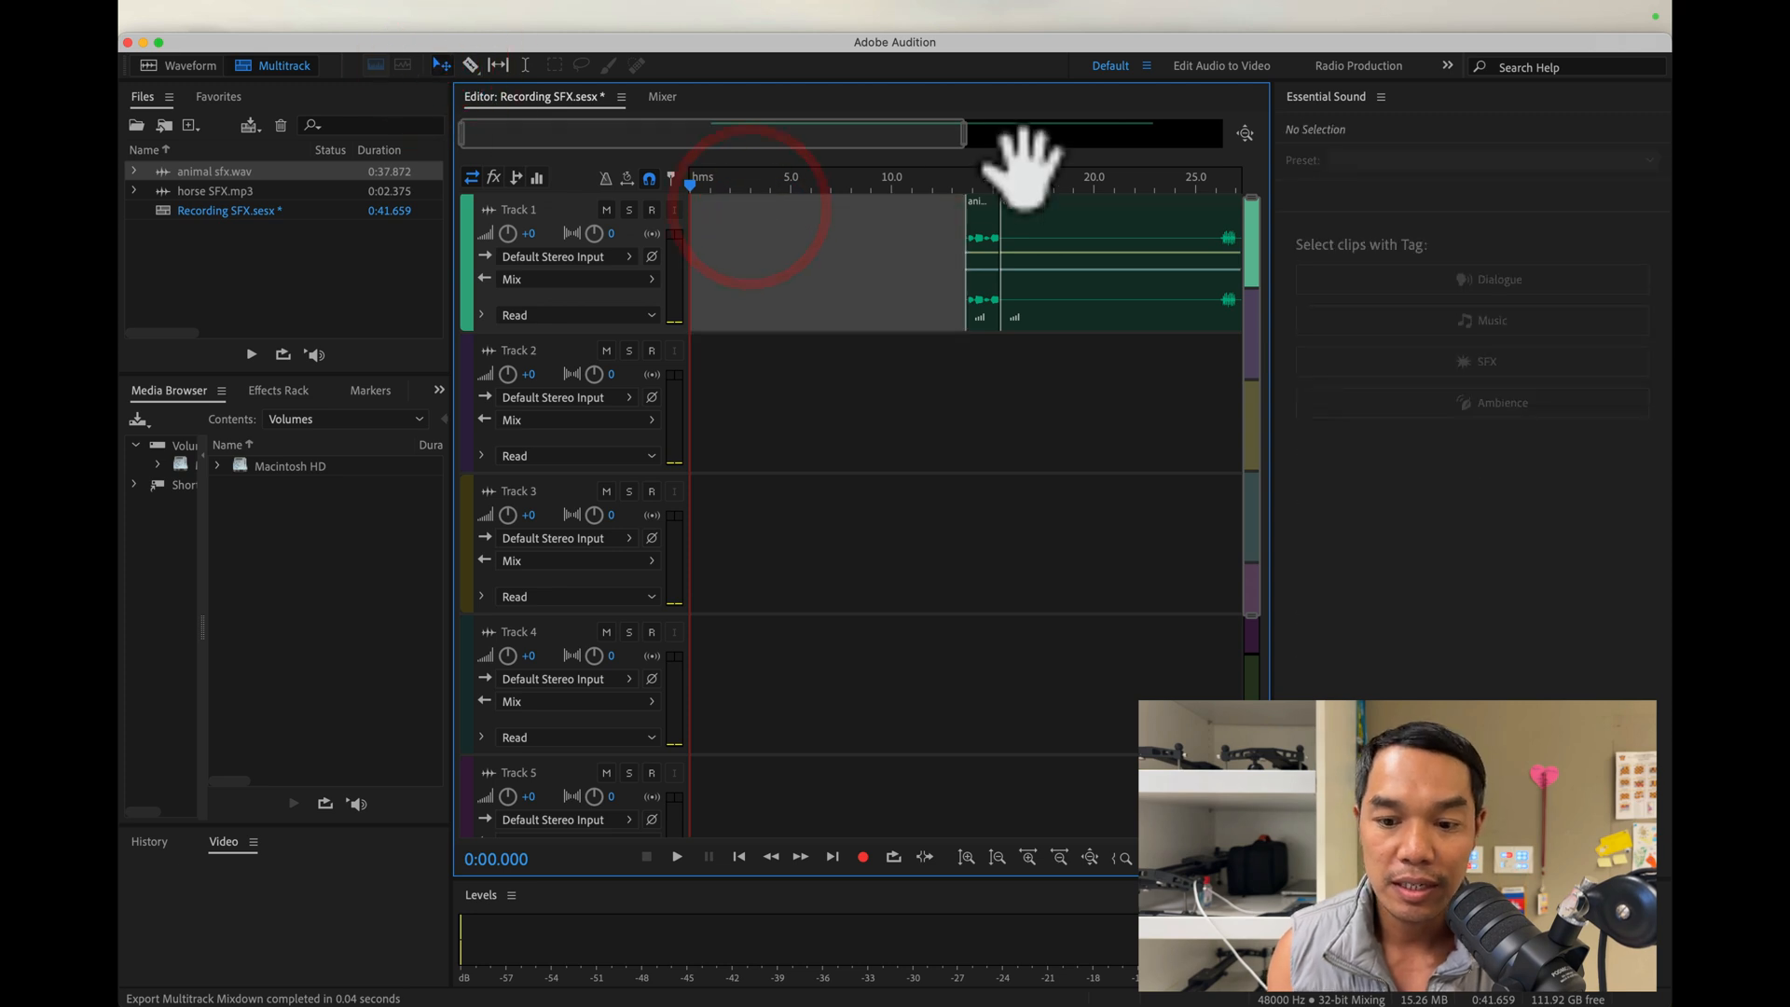
{"action": "left_click", "coordinate": [1071, 211]}
{"action": "key", "text": "Delete"}
{"action": "left_click_drag", "start_coordinate": [988, 224], "coordinate": [673, 205]}
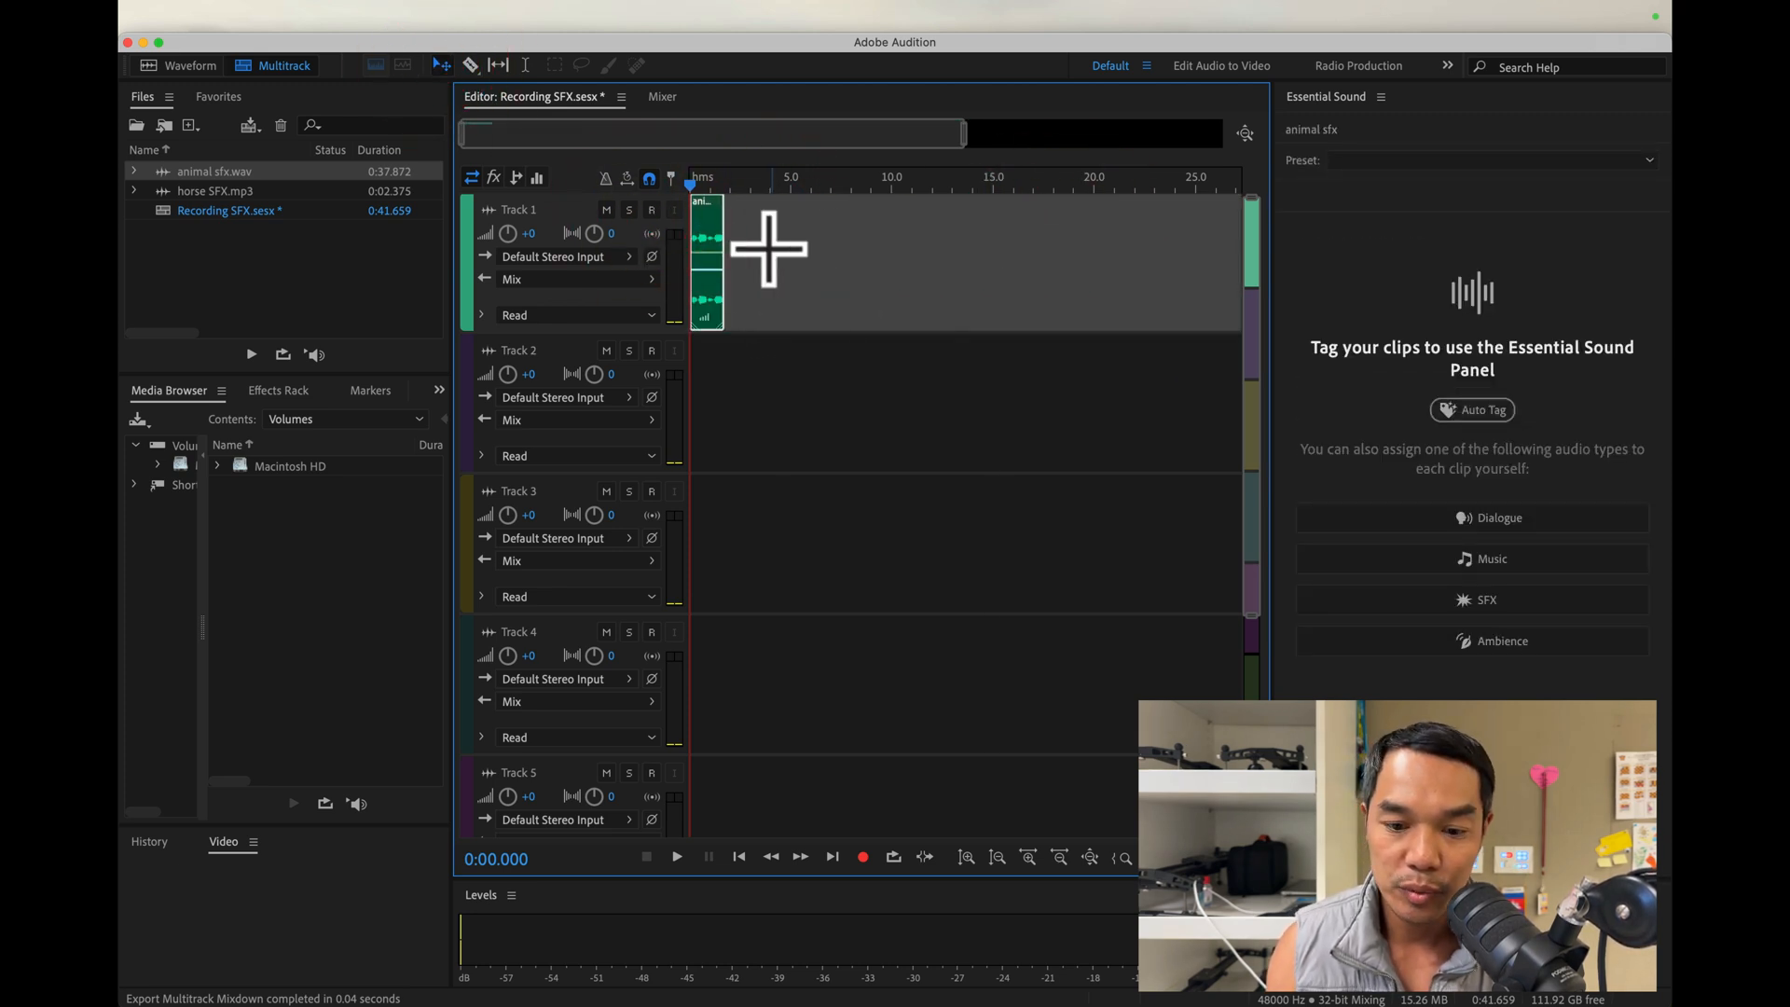
Trim the silence from the clip to leave about 1.6 s, and raise its volume to 15.8 dB, checking it by playback
{"action": "key", "text": "="}
{"action": "key", "text": "="}
{"action": "key", "text": "="}
{"action": "key", "text": "="}
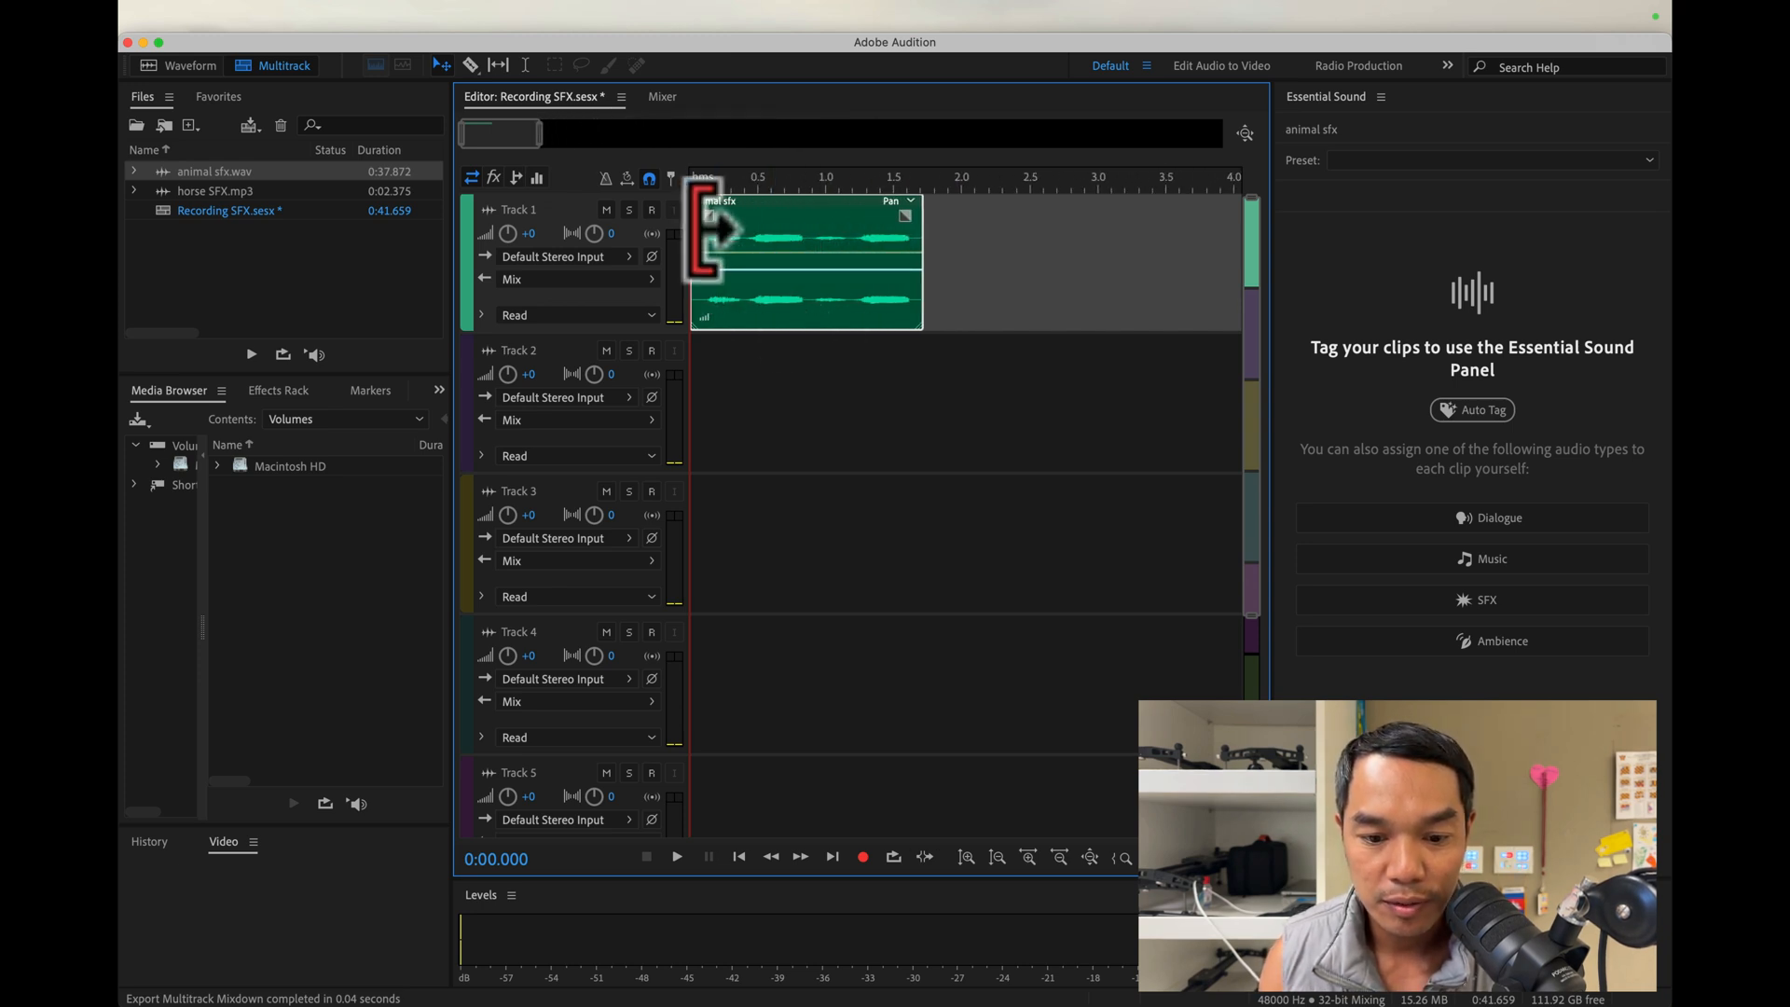
{"action": "left_click_drag", "start_coordinate": [698, 229], "coordinate": [745, 216]}
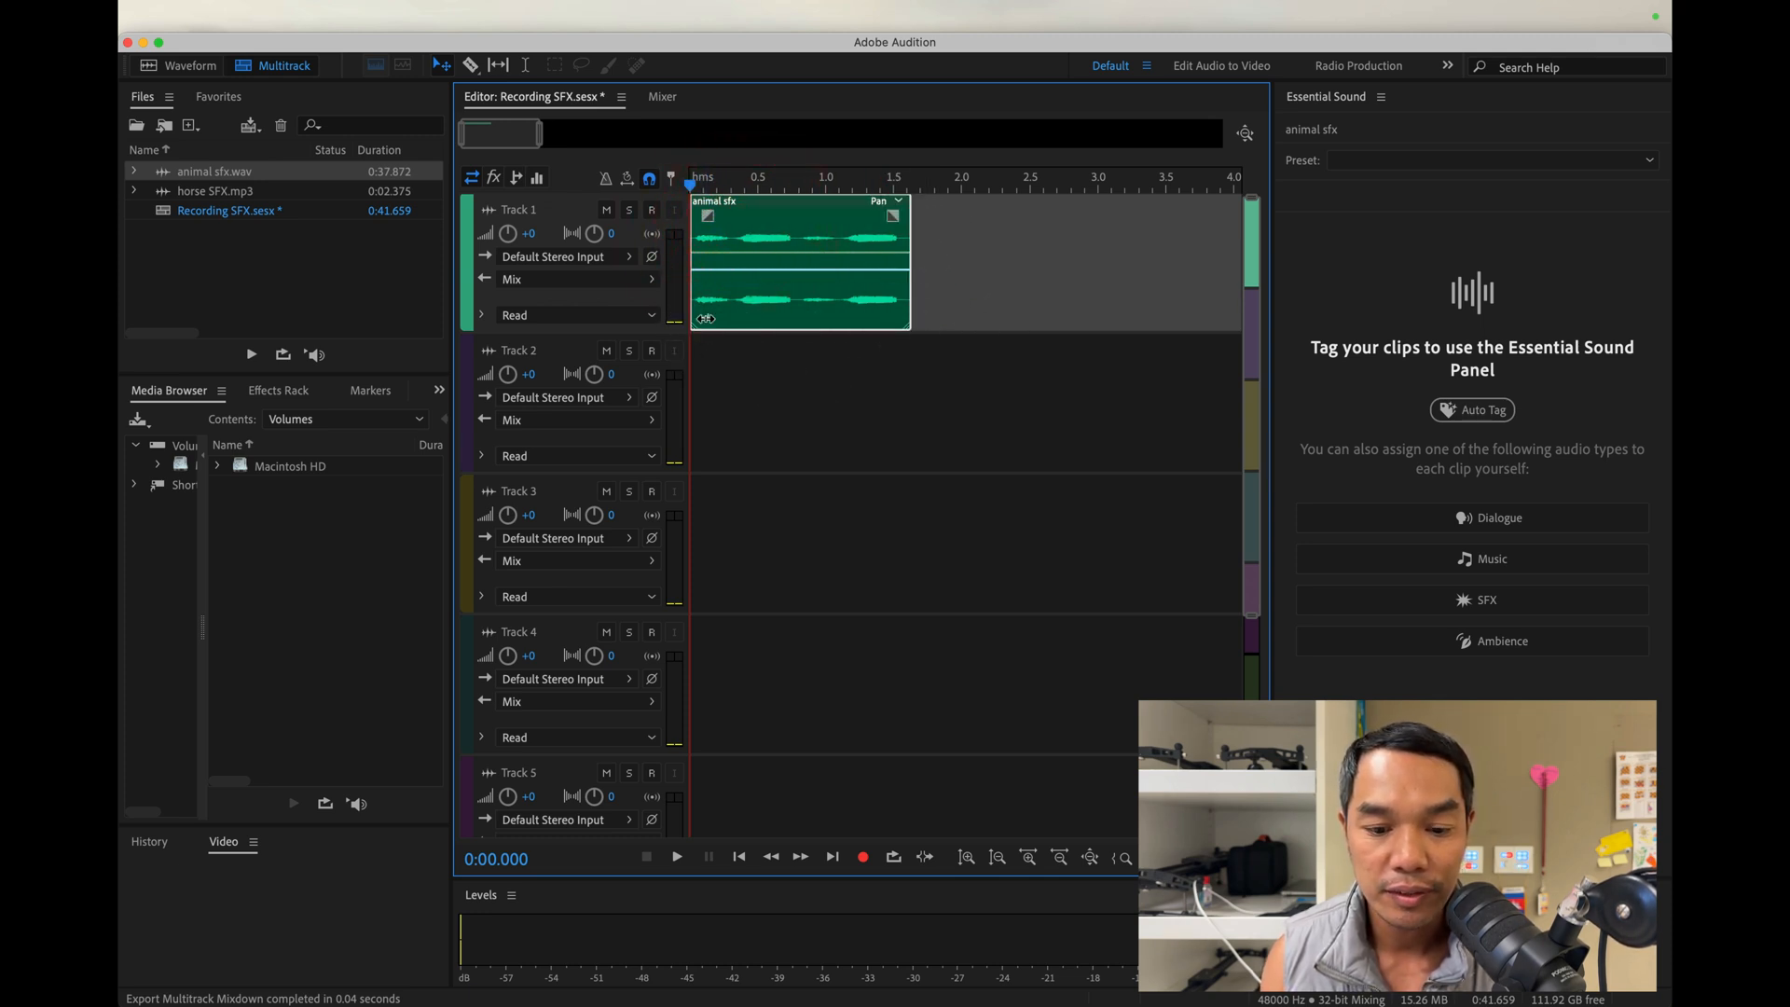
{"action": "left_click_drag", "start_coordinate": [732, 322], "coordinate": [770, 323]}
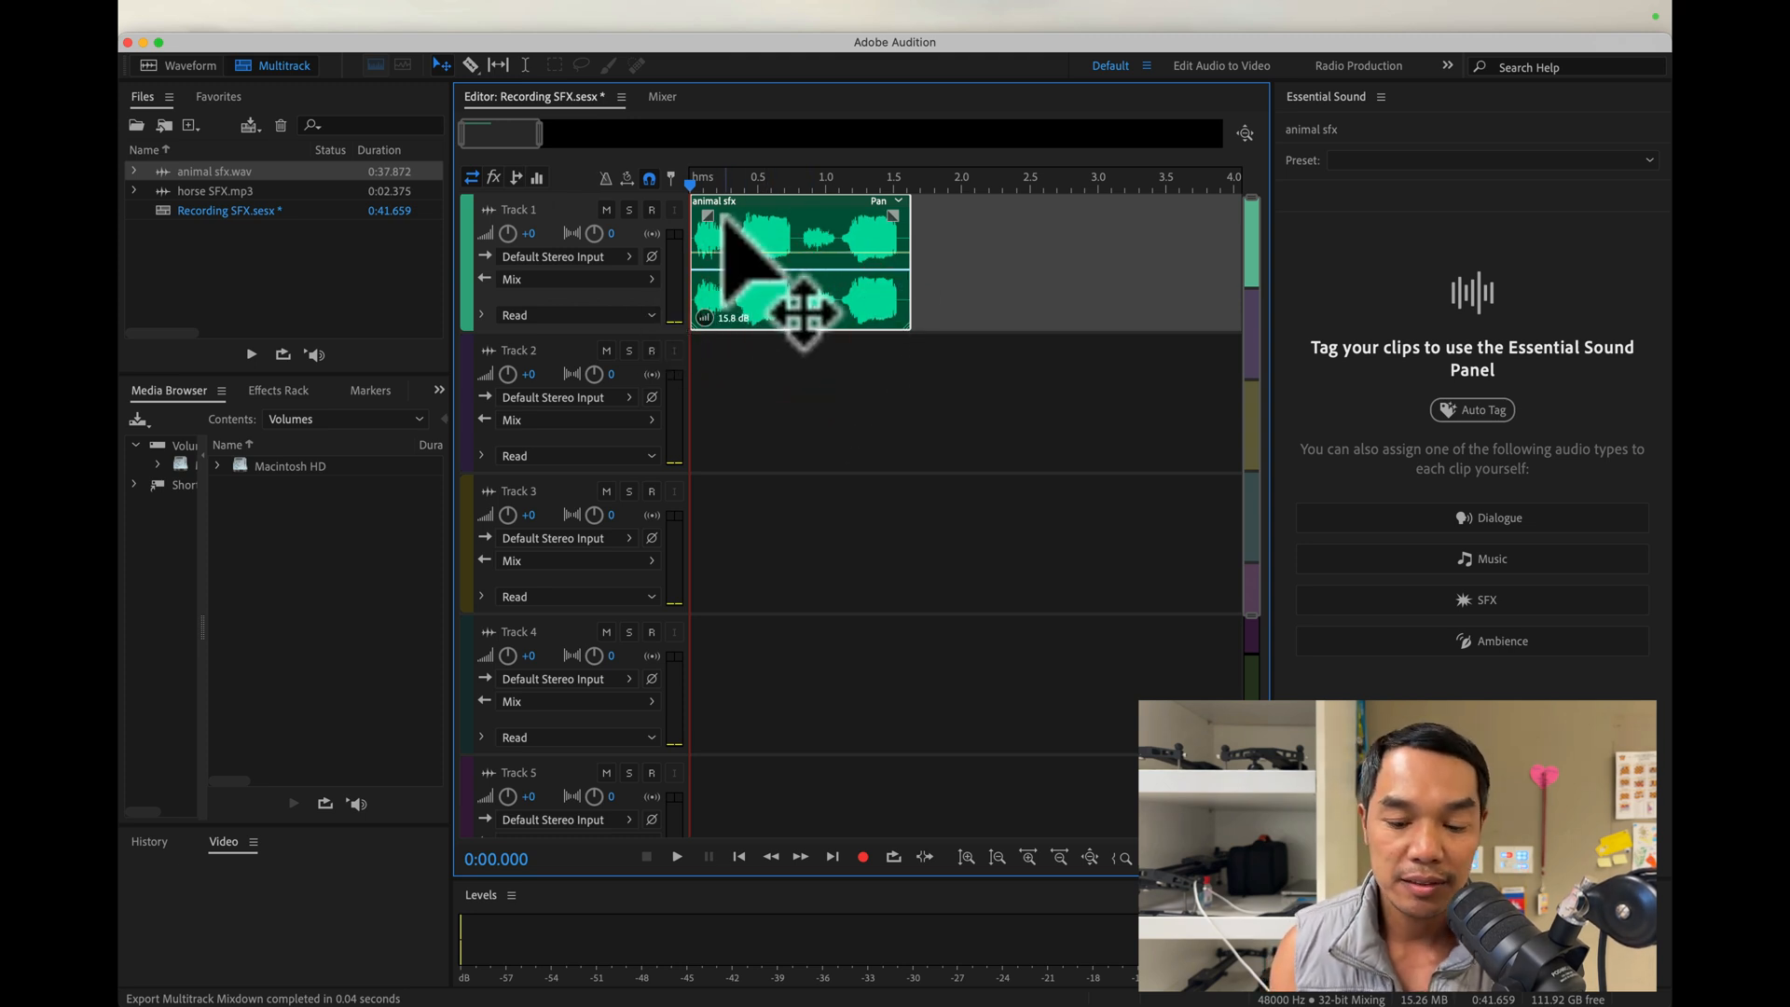
{"action": "key", "text": "space"}
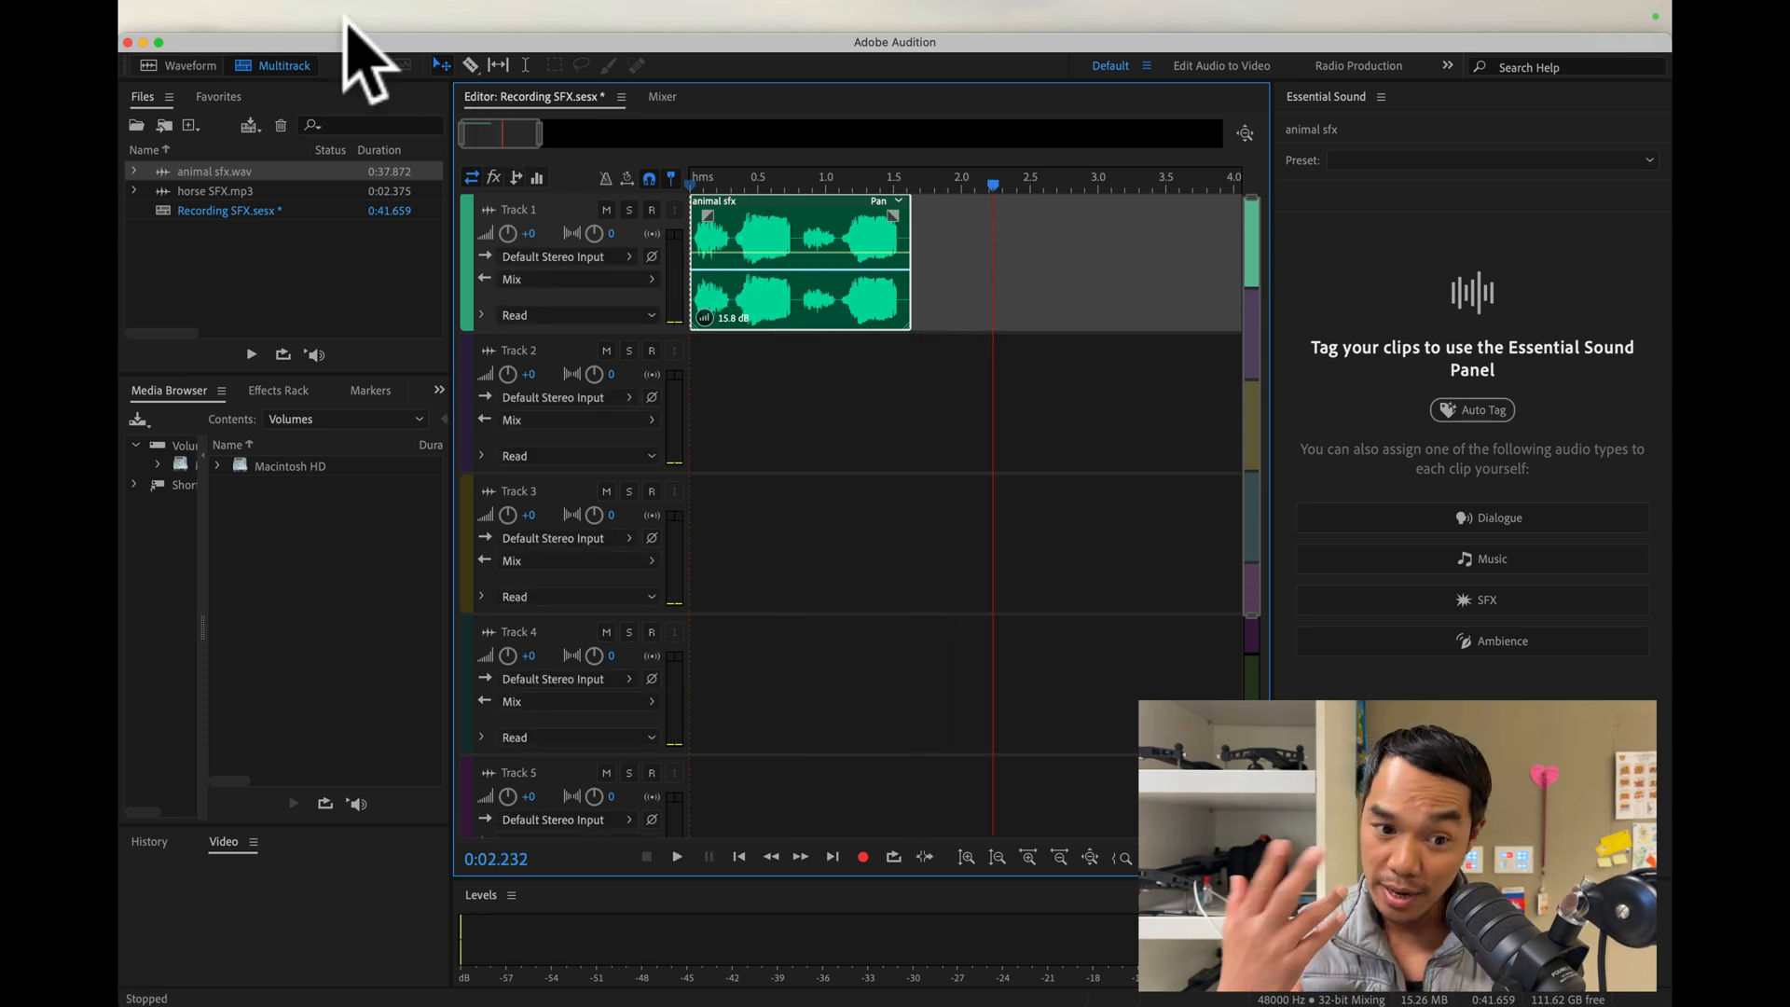
Export the entire session as a multitrack mixdown named donkey SFX.mp3 to the Audition folder on the Desktop
{"action": "left_click", "coordinate": [302, 18]}
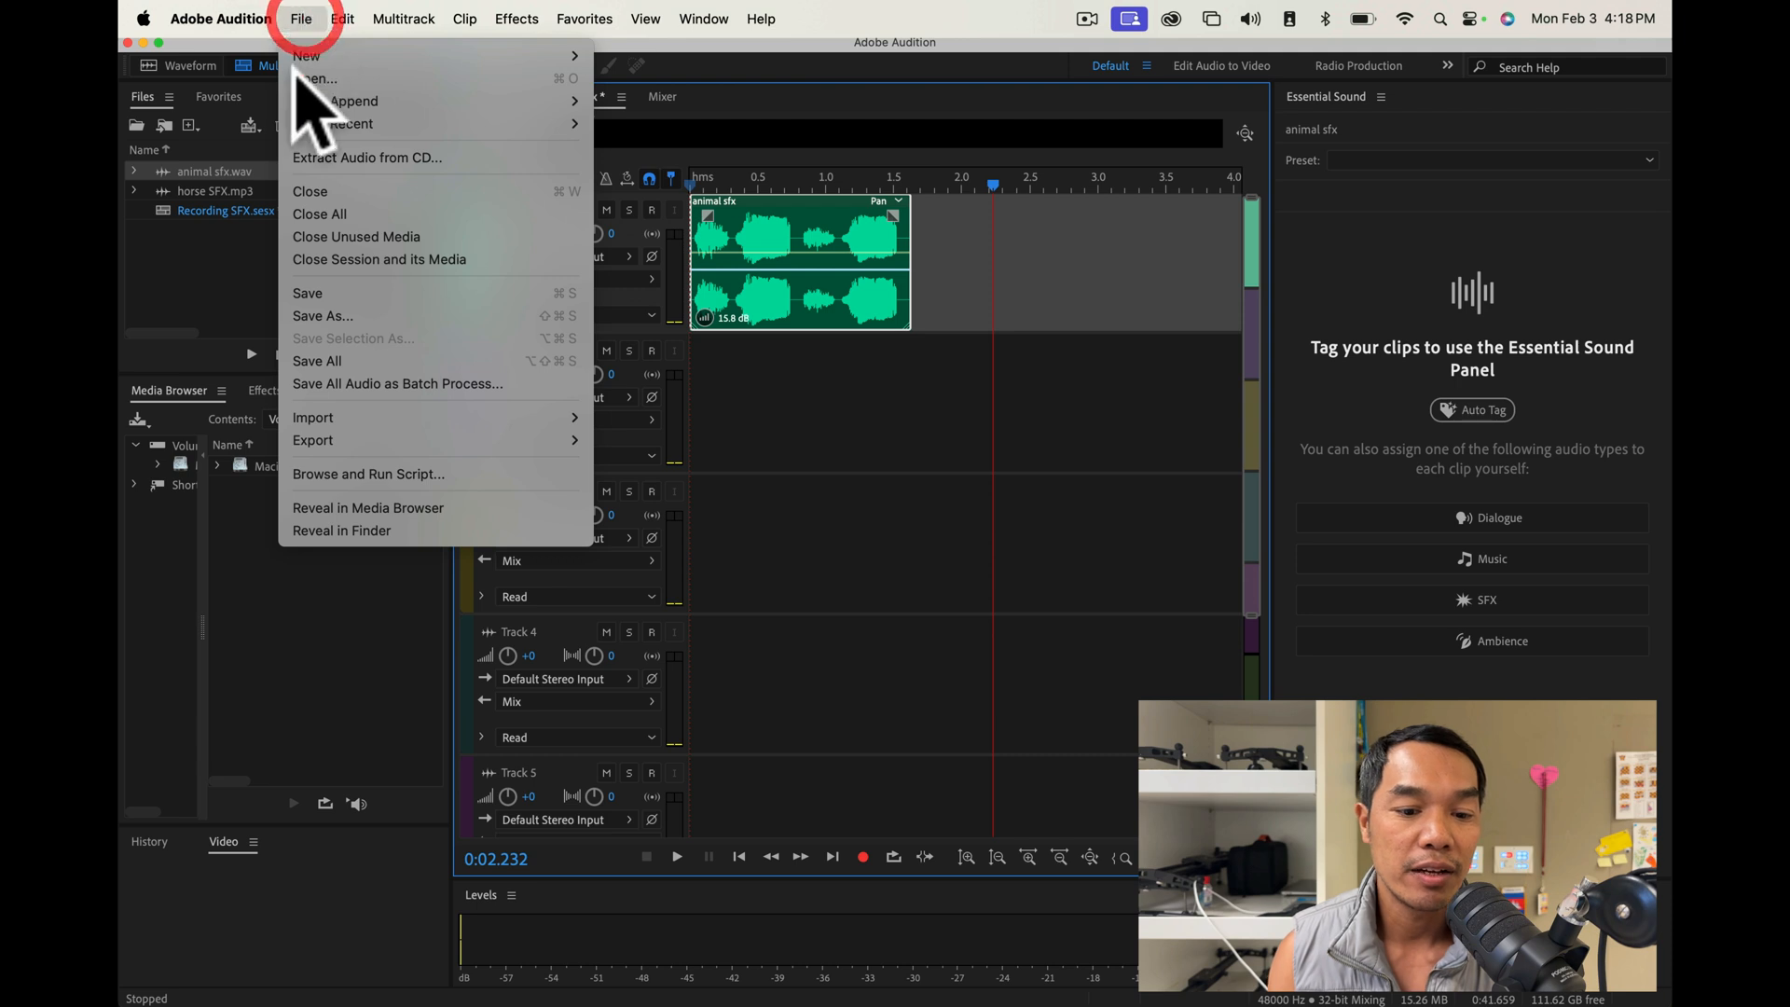
{"action": "mouse_move", "coordinate": [338, 439]}
{"action": "mouse_move", "coordinate": [737, 536]}
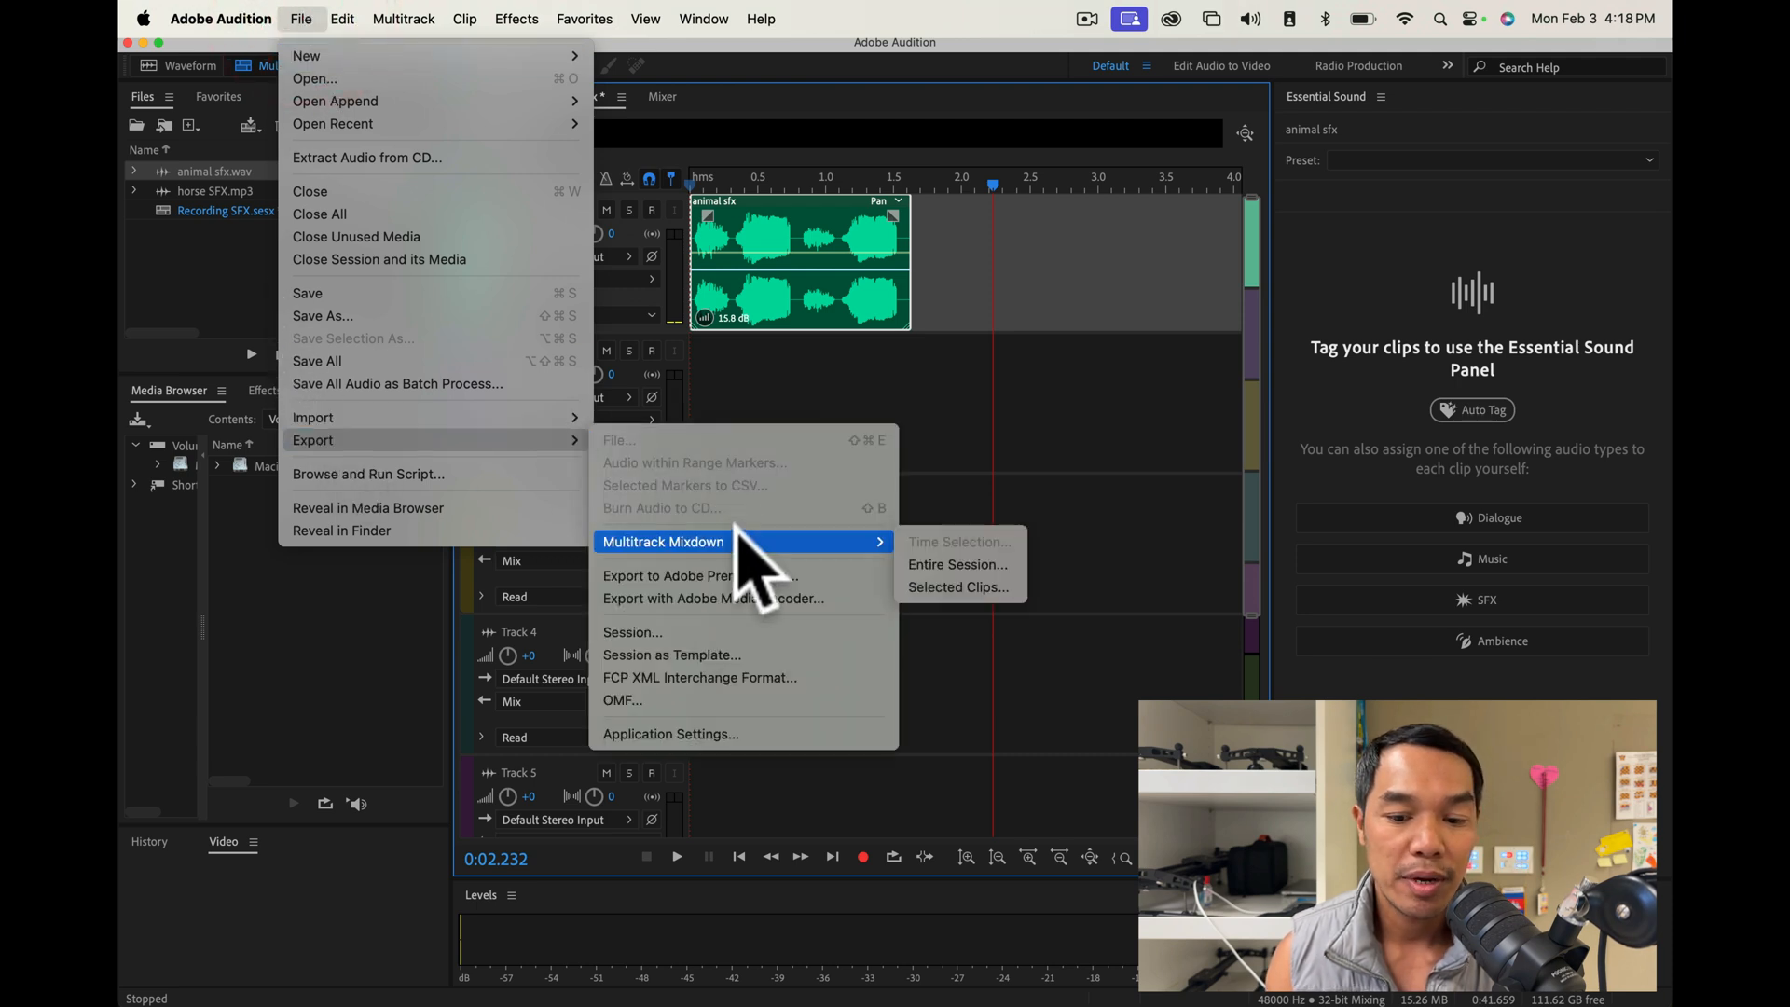
{"action": "left_click", "coordinate": [974, 564]}
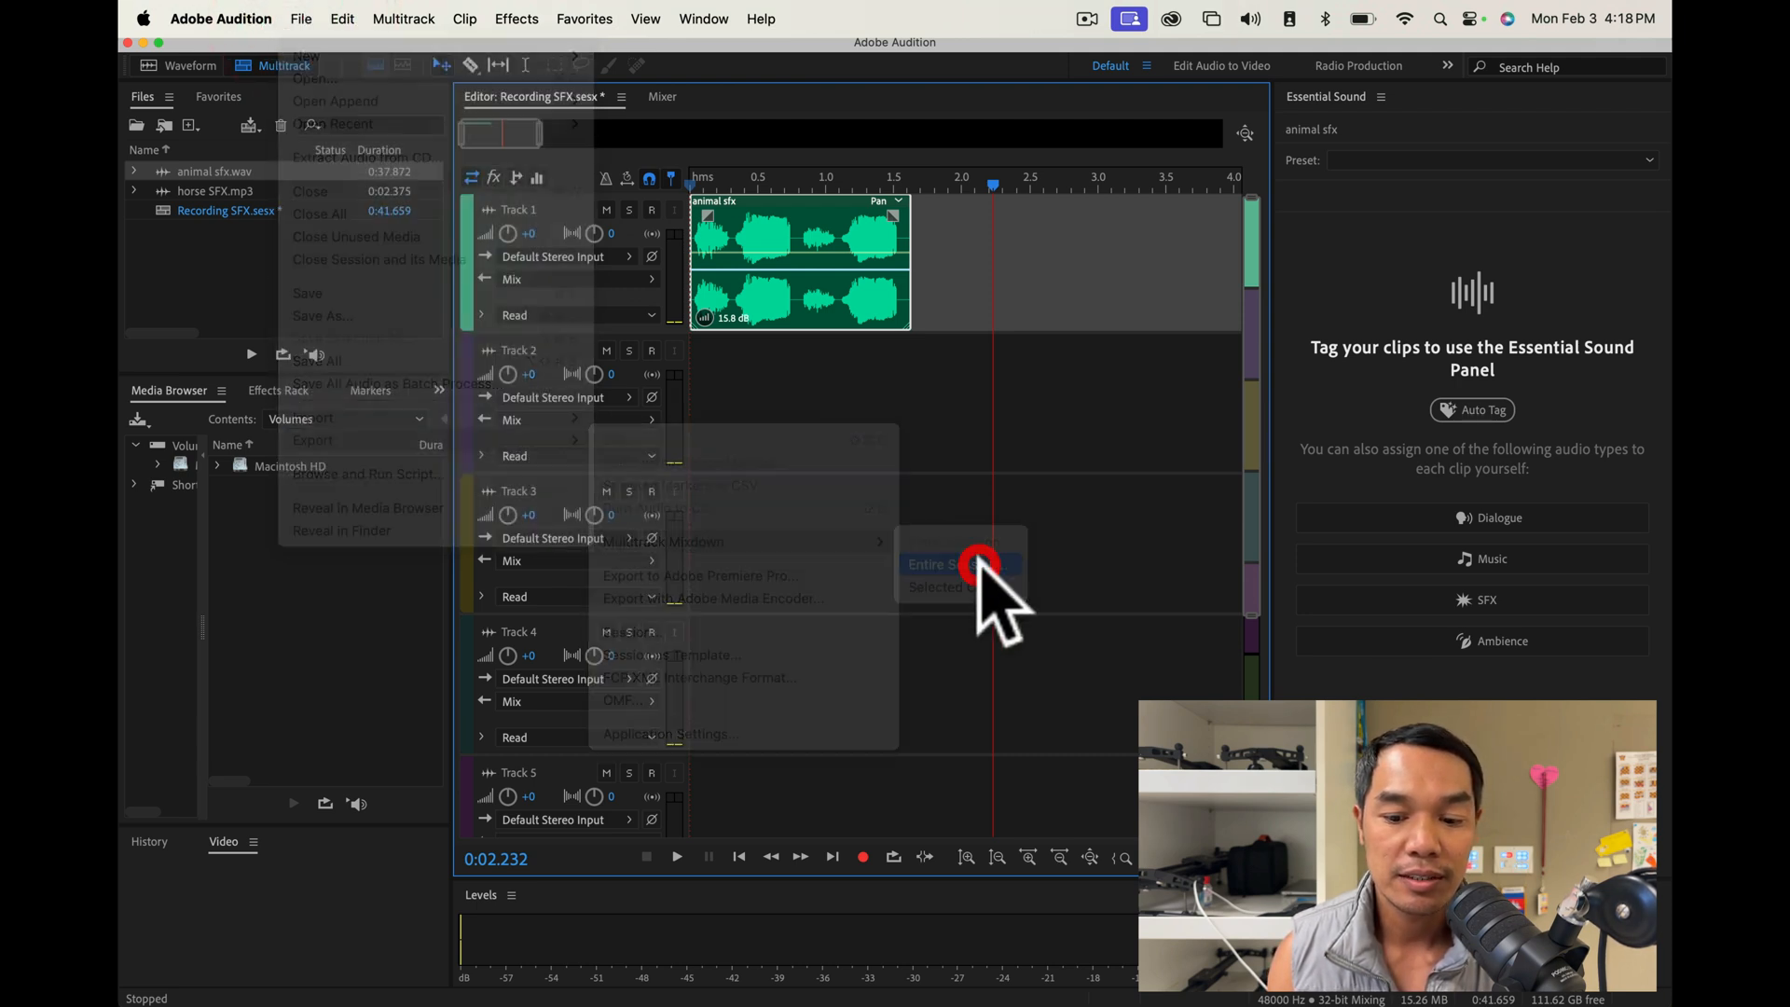
{"action": "left_click", "coordinate": [880, 326]}
{"action": "left_click_drag", "start_coordinate": [898, 325], "coordinate": [733, 325]}
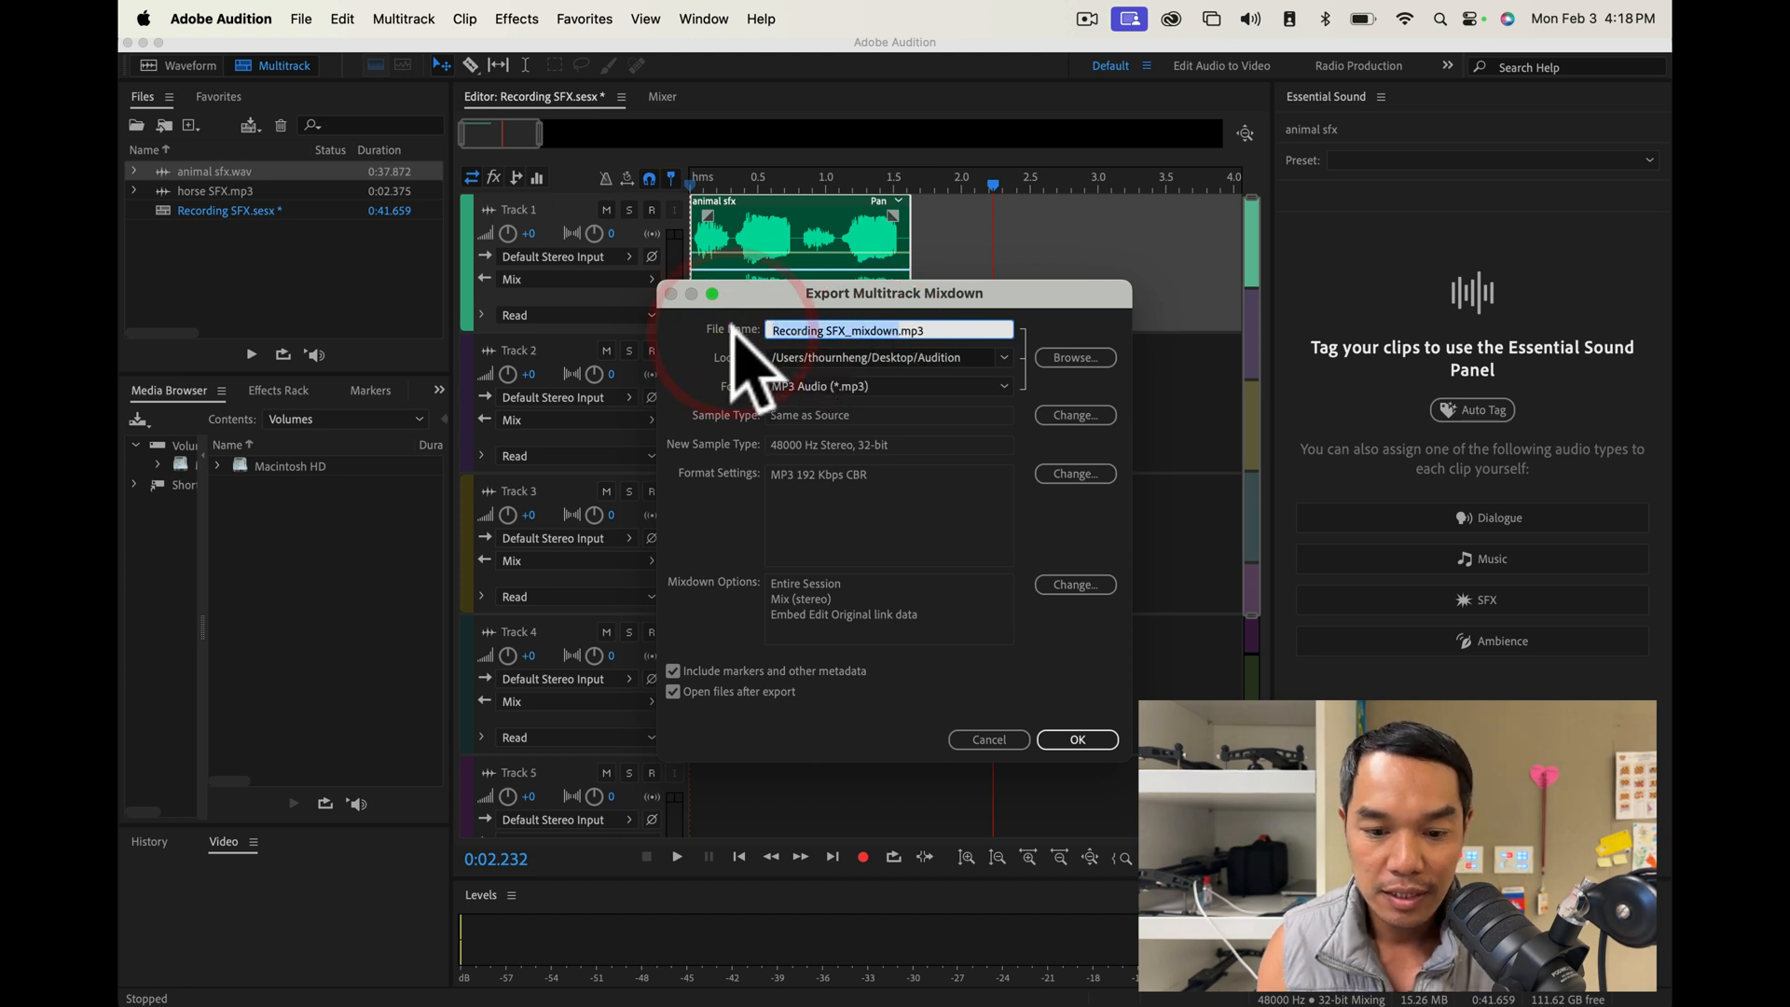
{"action": "type", "text": "donkey SFX"}
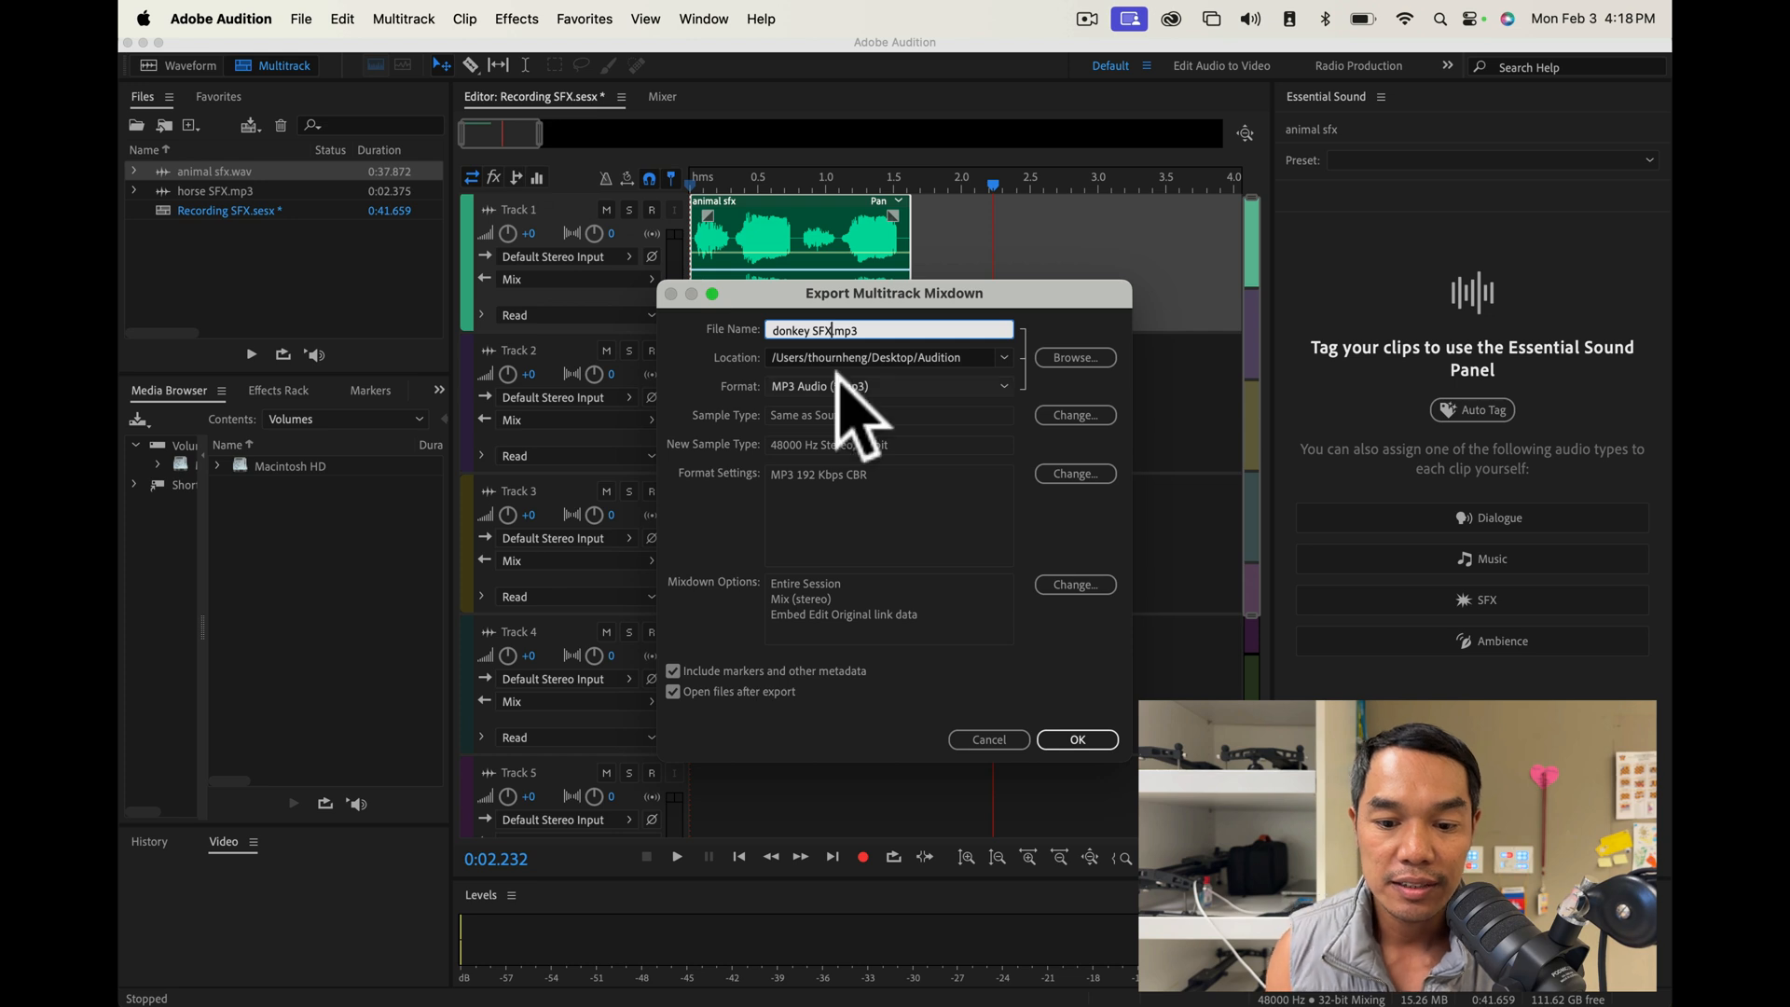
{"action": "left_click", "coordinate": [1068, 359]}
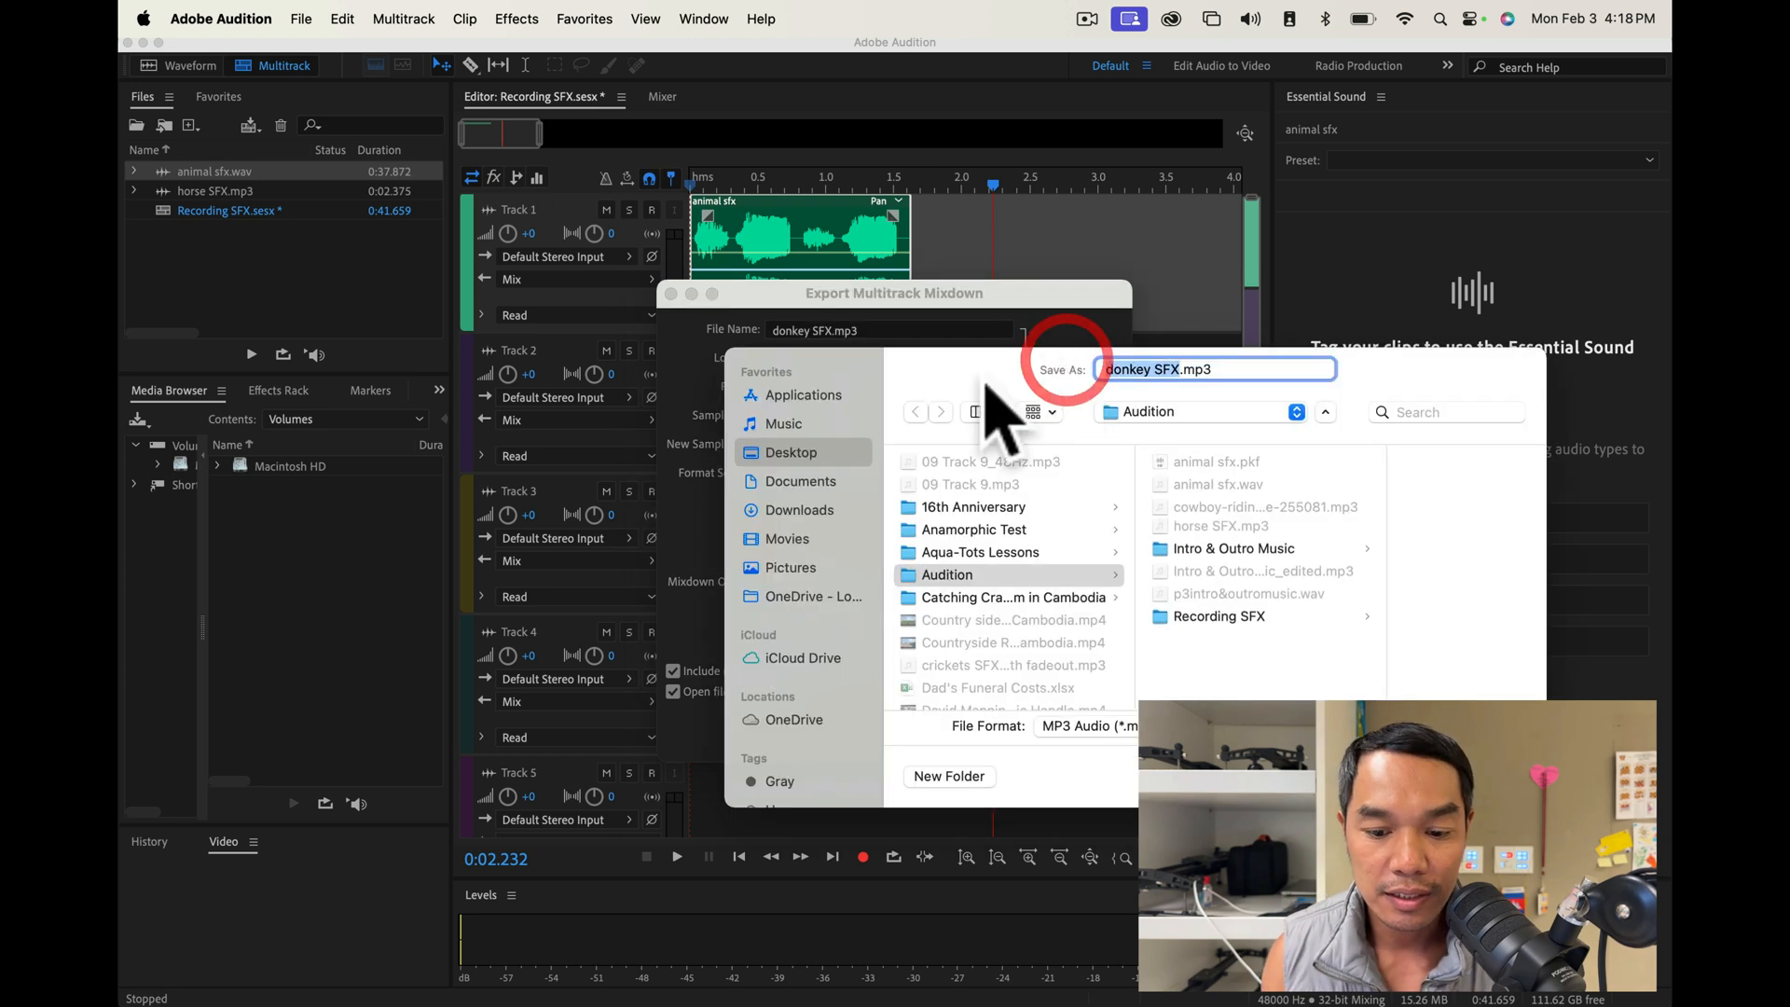
{"action": "left_click", "coordinate": [797, 452]}
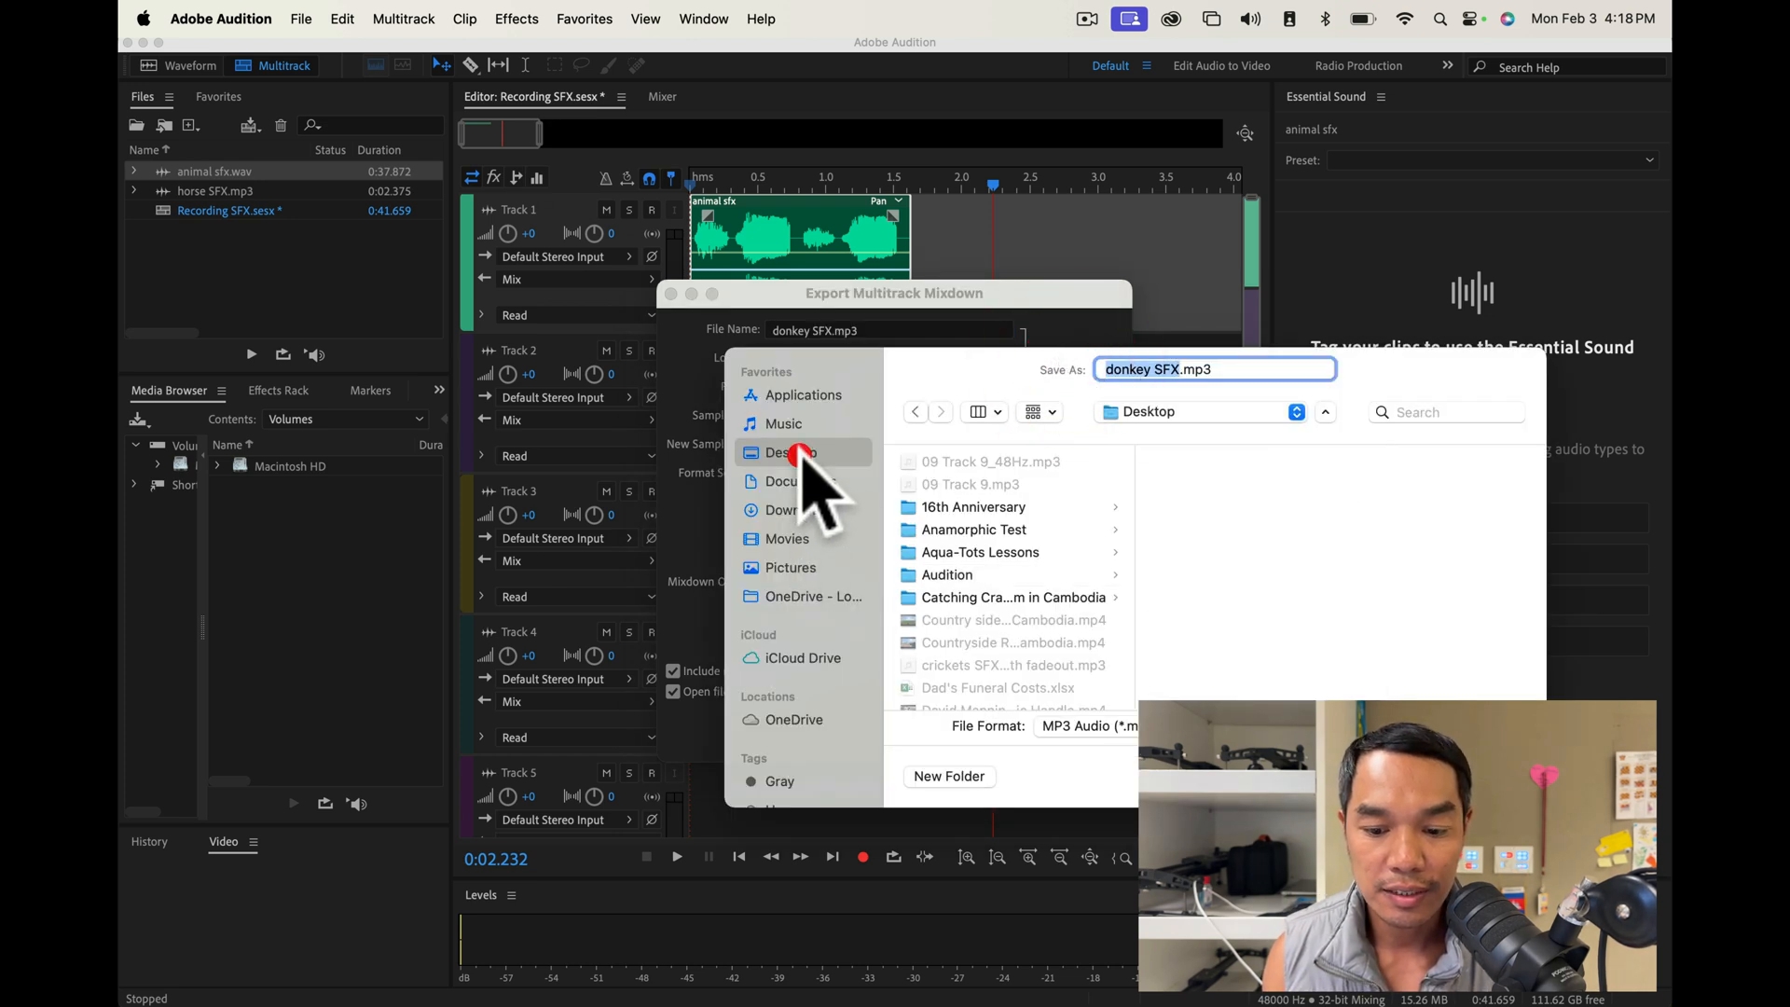
{"action": "left_click", "coordinate": [932, 574]}
{"action": "key", "text": "Return"}
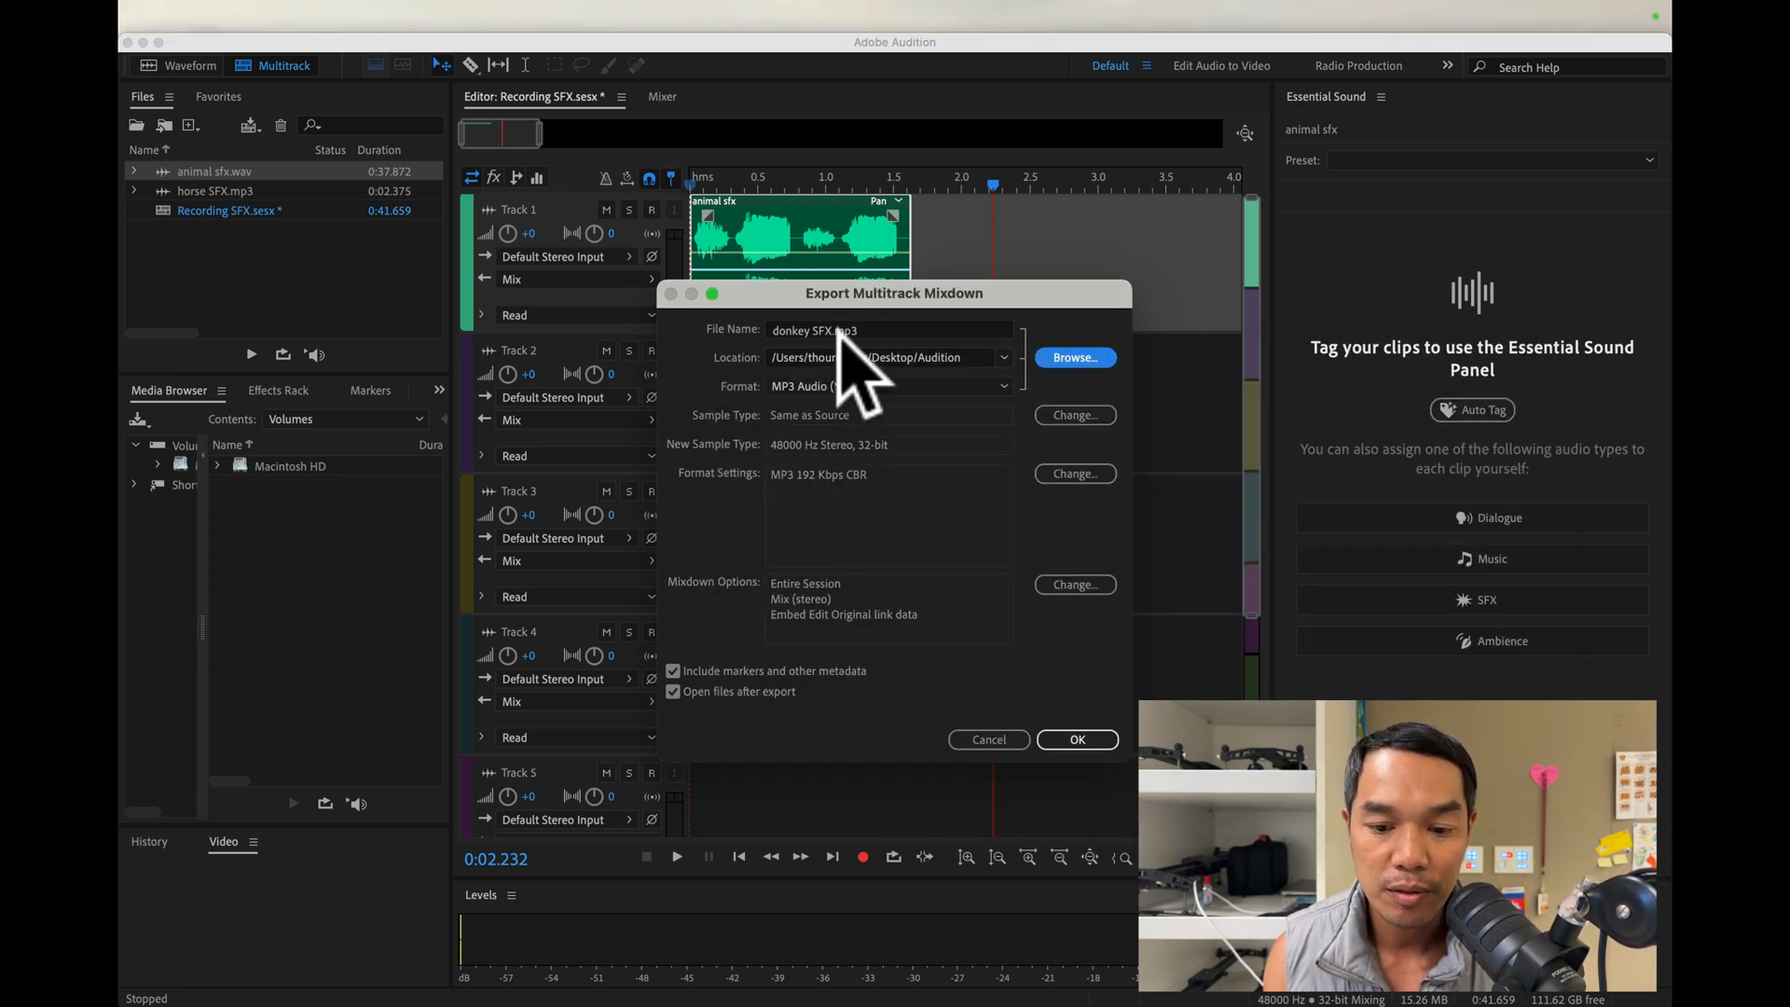
{"action": "left_click", "coordinate": [1080, 739]}
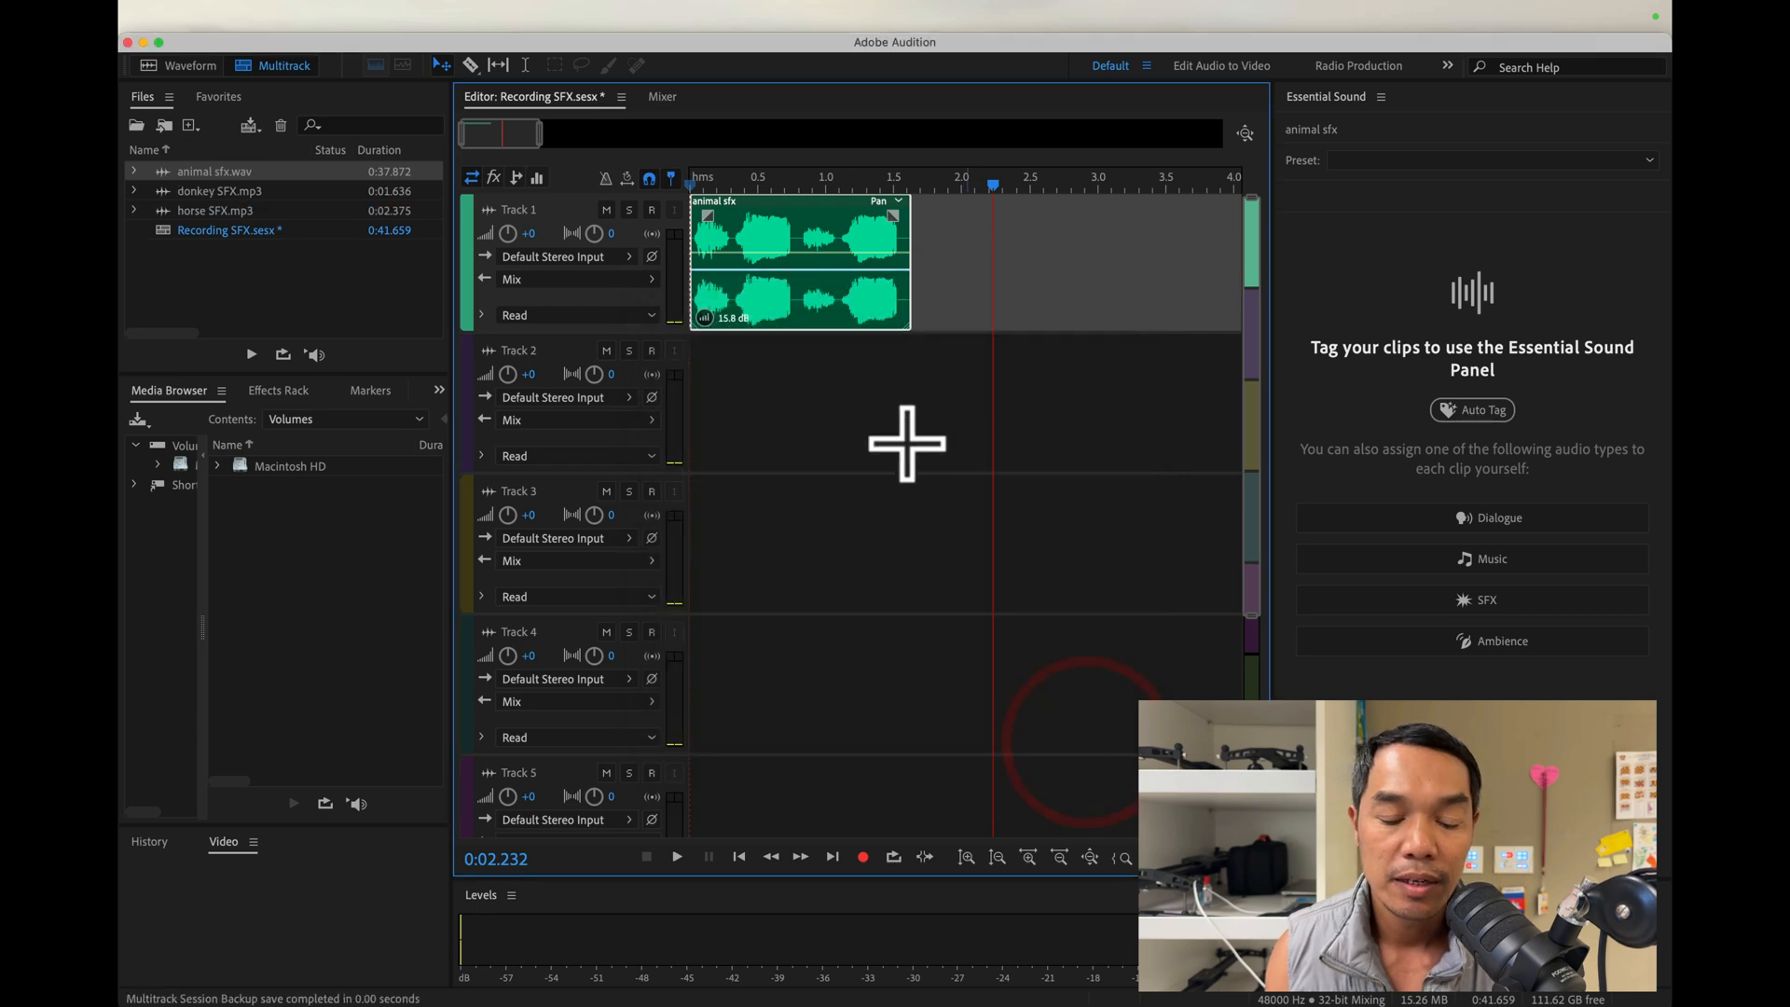
Switch to Finder, preview donkey SFX.mp3 in the Audition folder, and return to Adobe Audition
{"action": "left_click", "coordinate": [207, 944]}
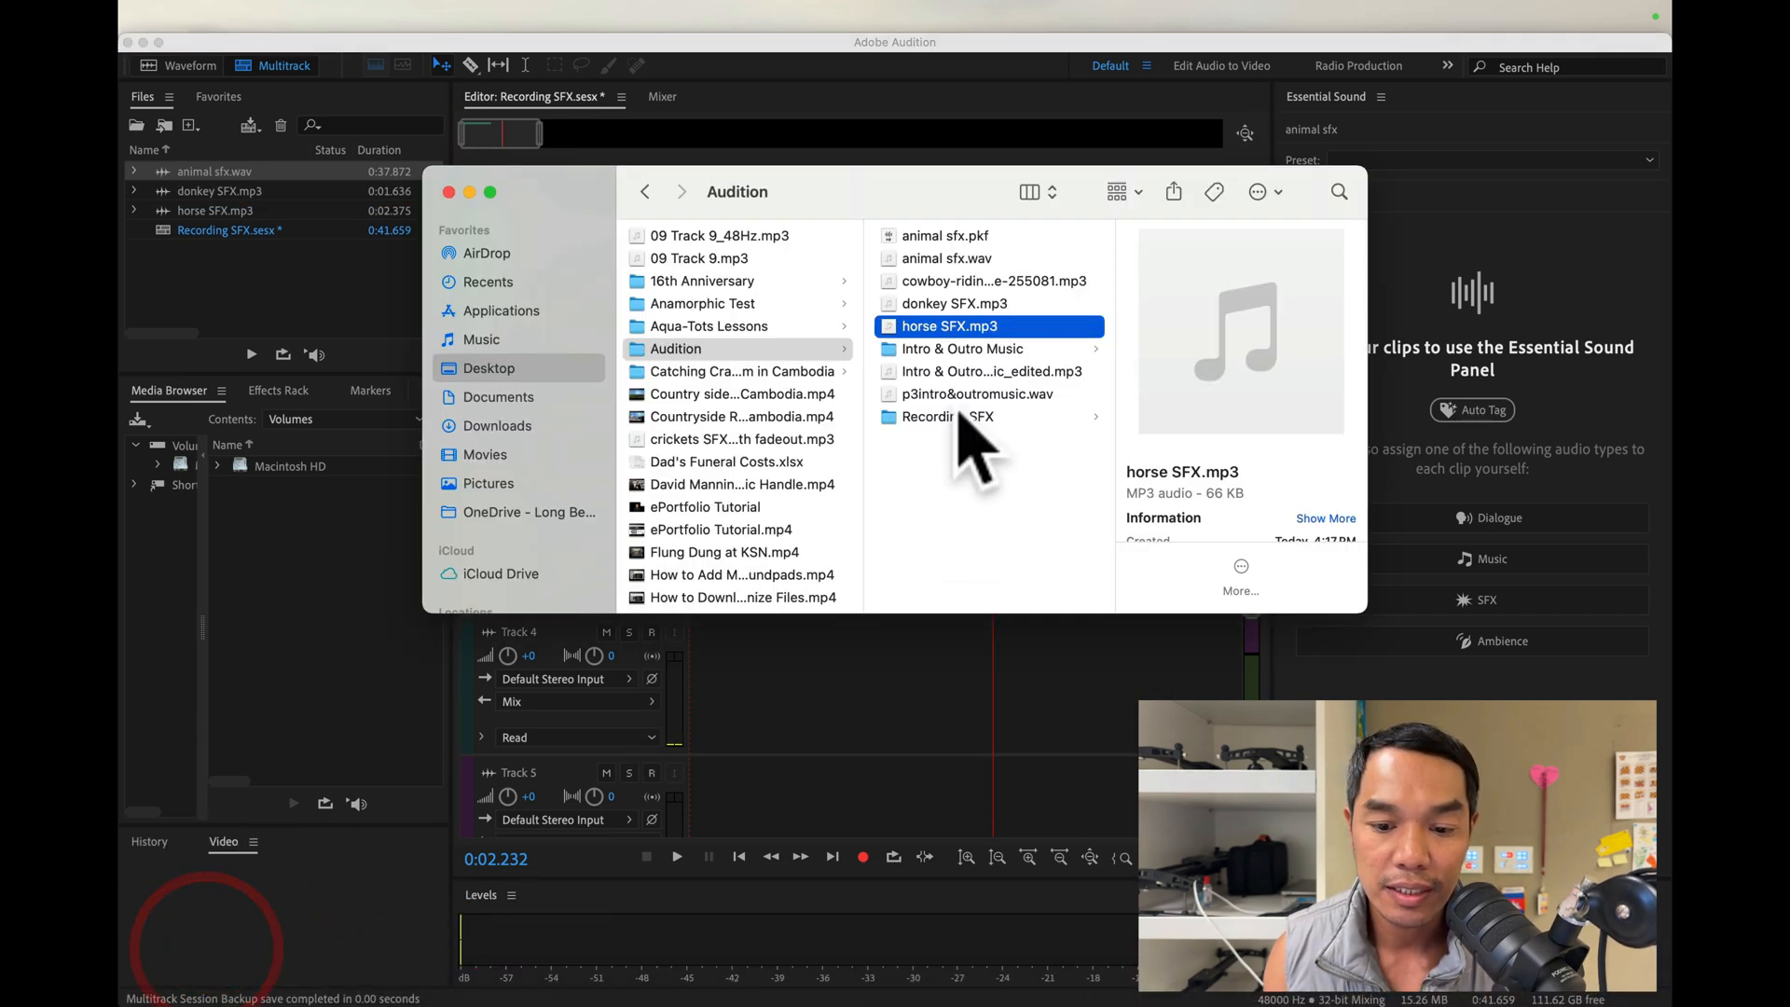
{"action": "left_click", "coordinate": [931, 303]}
{"action": "key", "text": "space"}
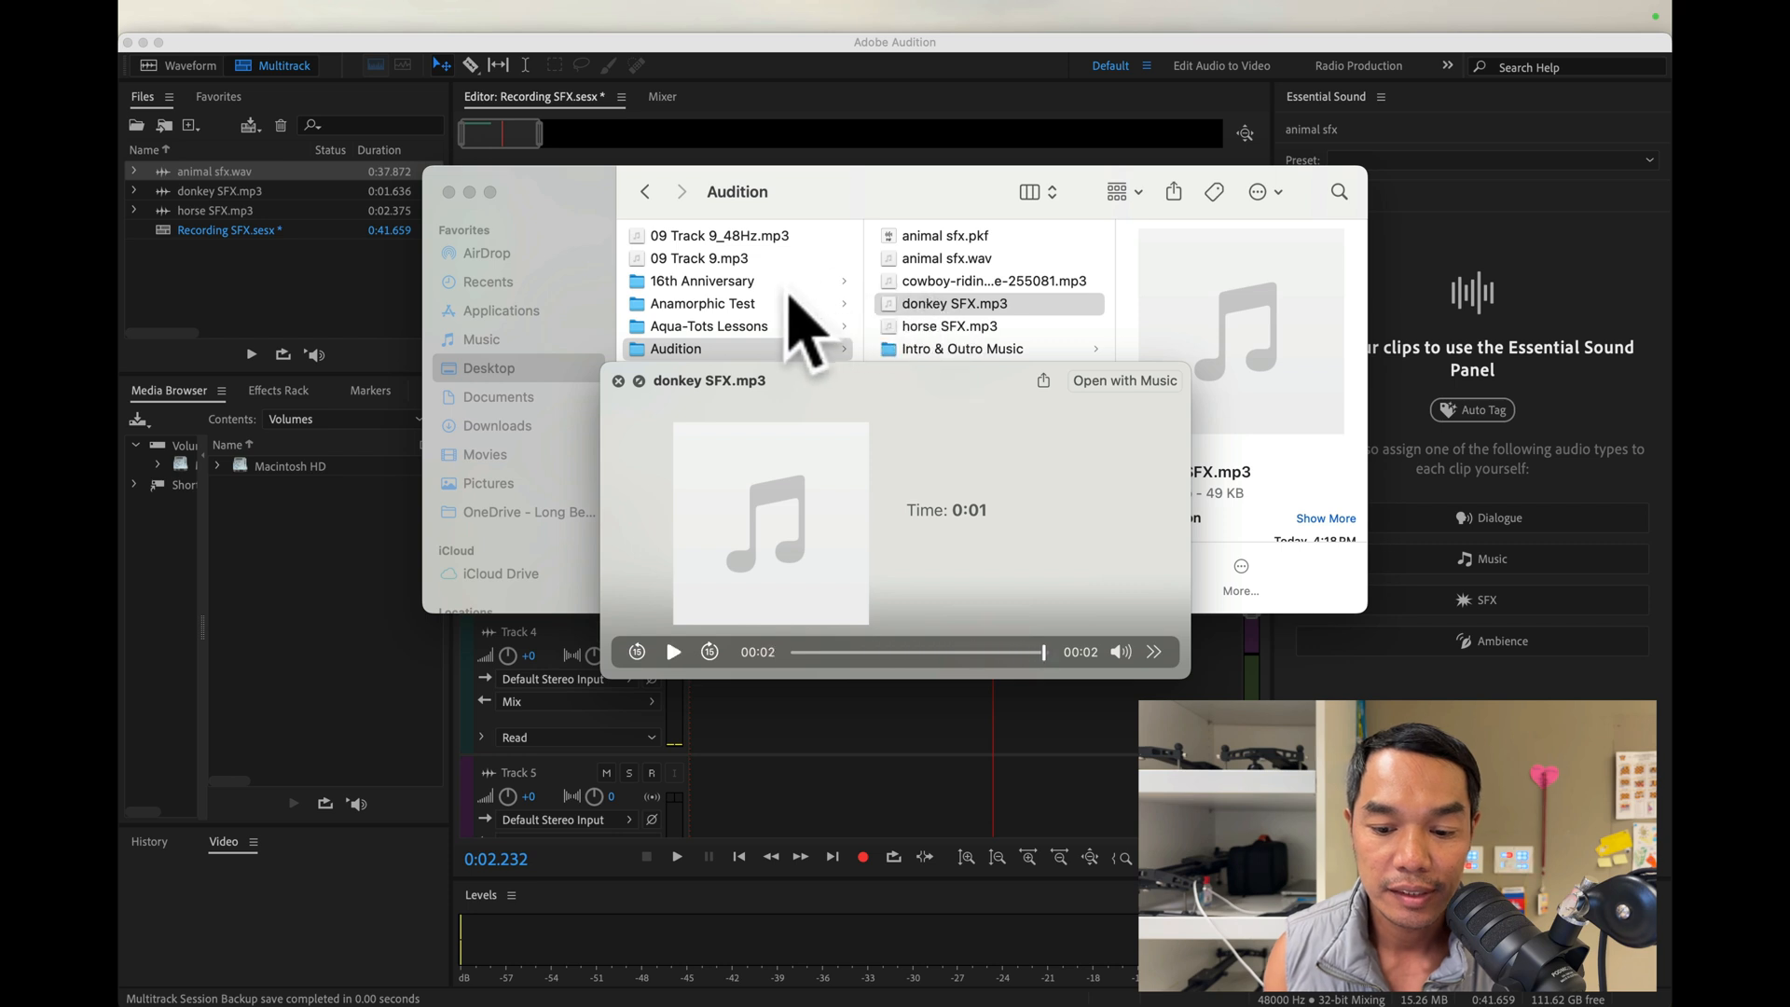
{"action": "left_click", "coordinate": [618, 381]}
{"action": "left_click", "coordinate": [335, 306]}
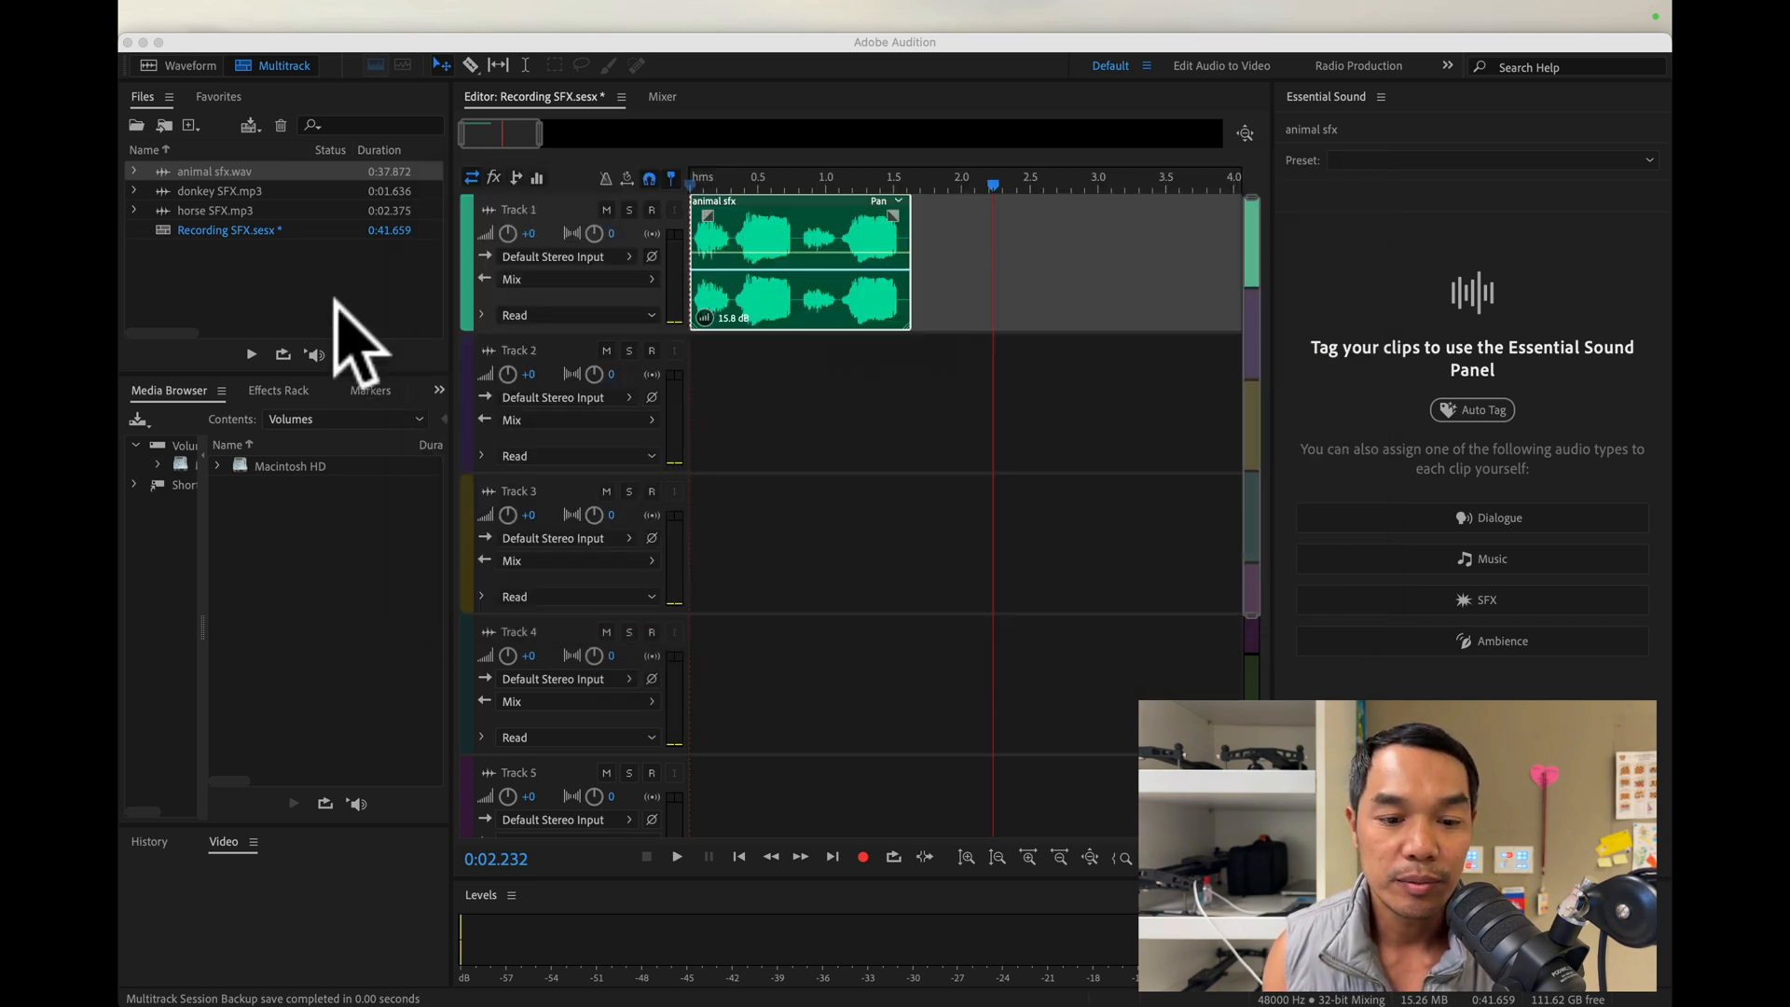
Remove the exported donkey clip from Track 1 and place the full animal sfx.wav at the track's start again
{"action": "left_click", "coordinate": [827, 235]}
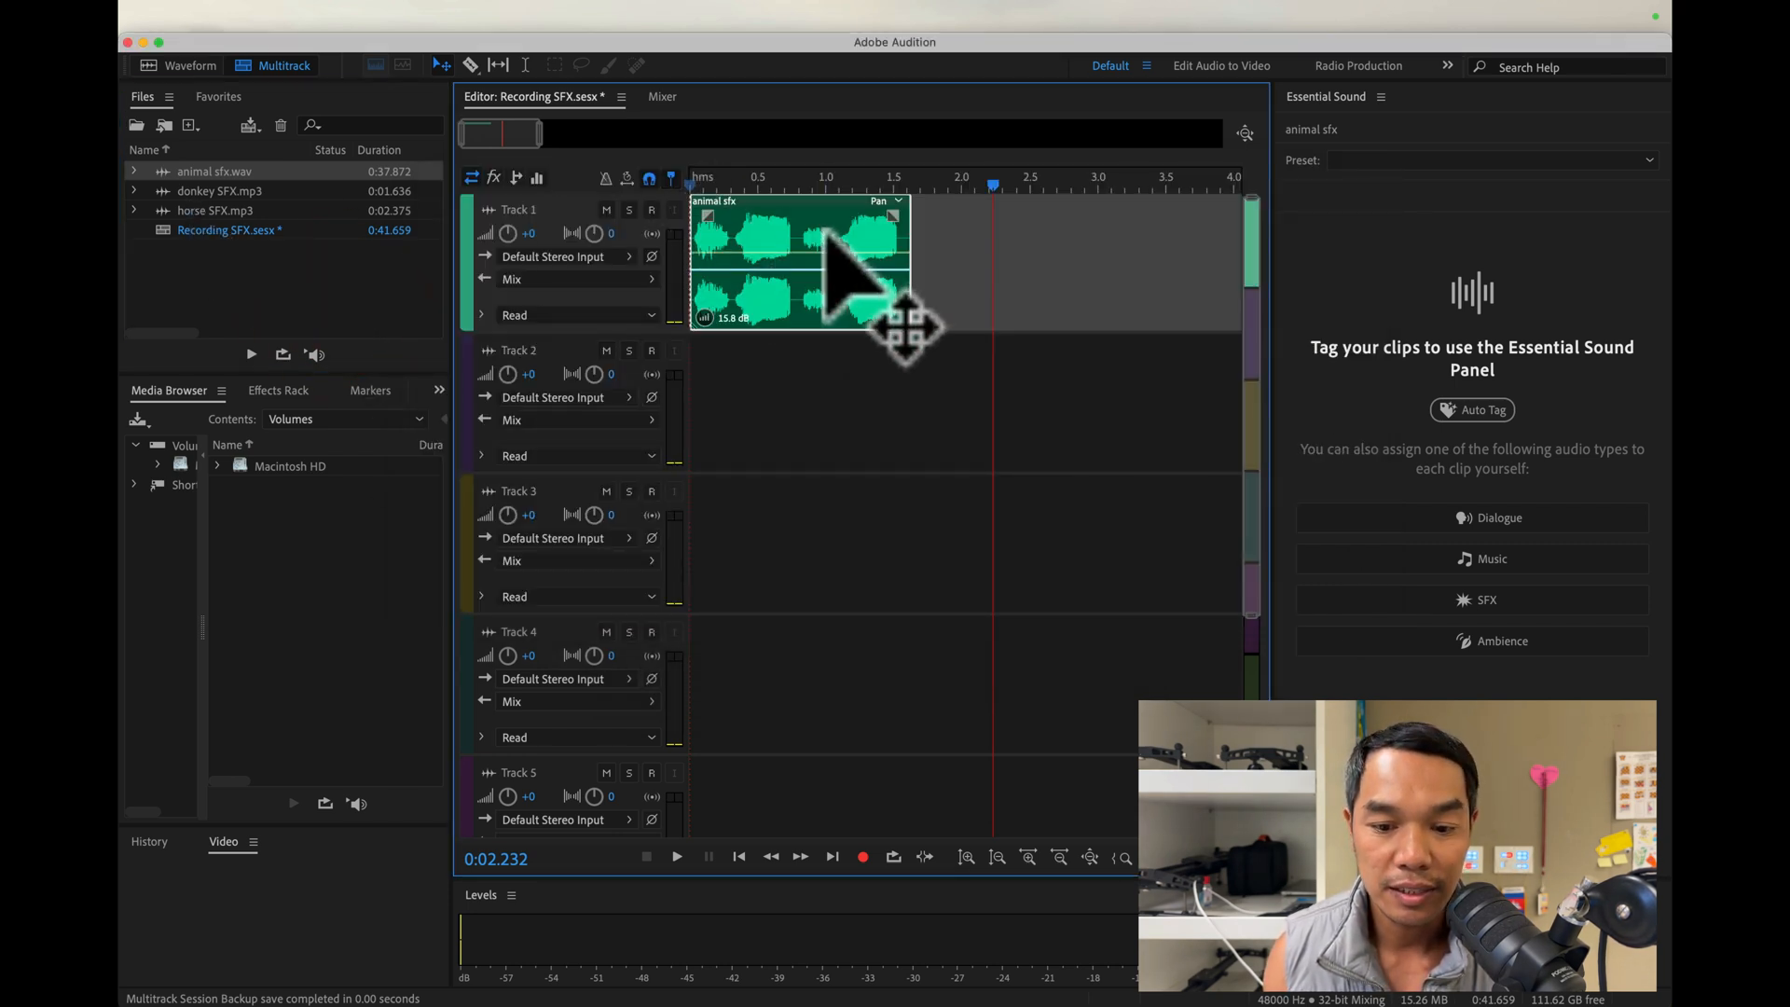
{"action": "key", "text": "Delete"}
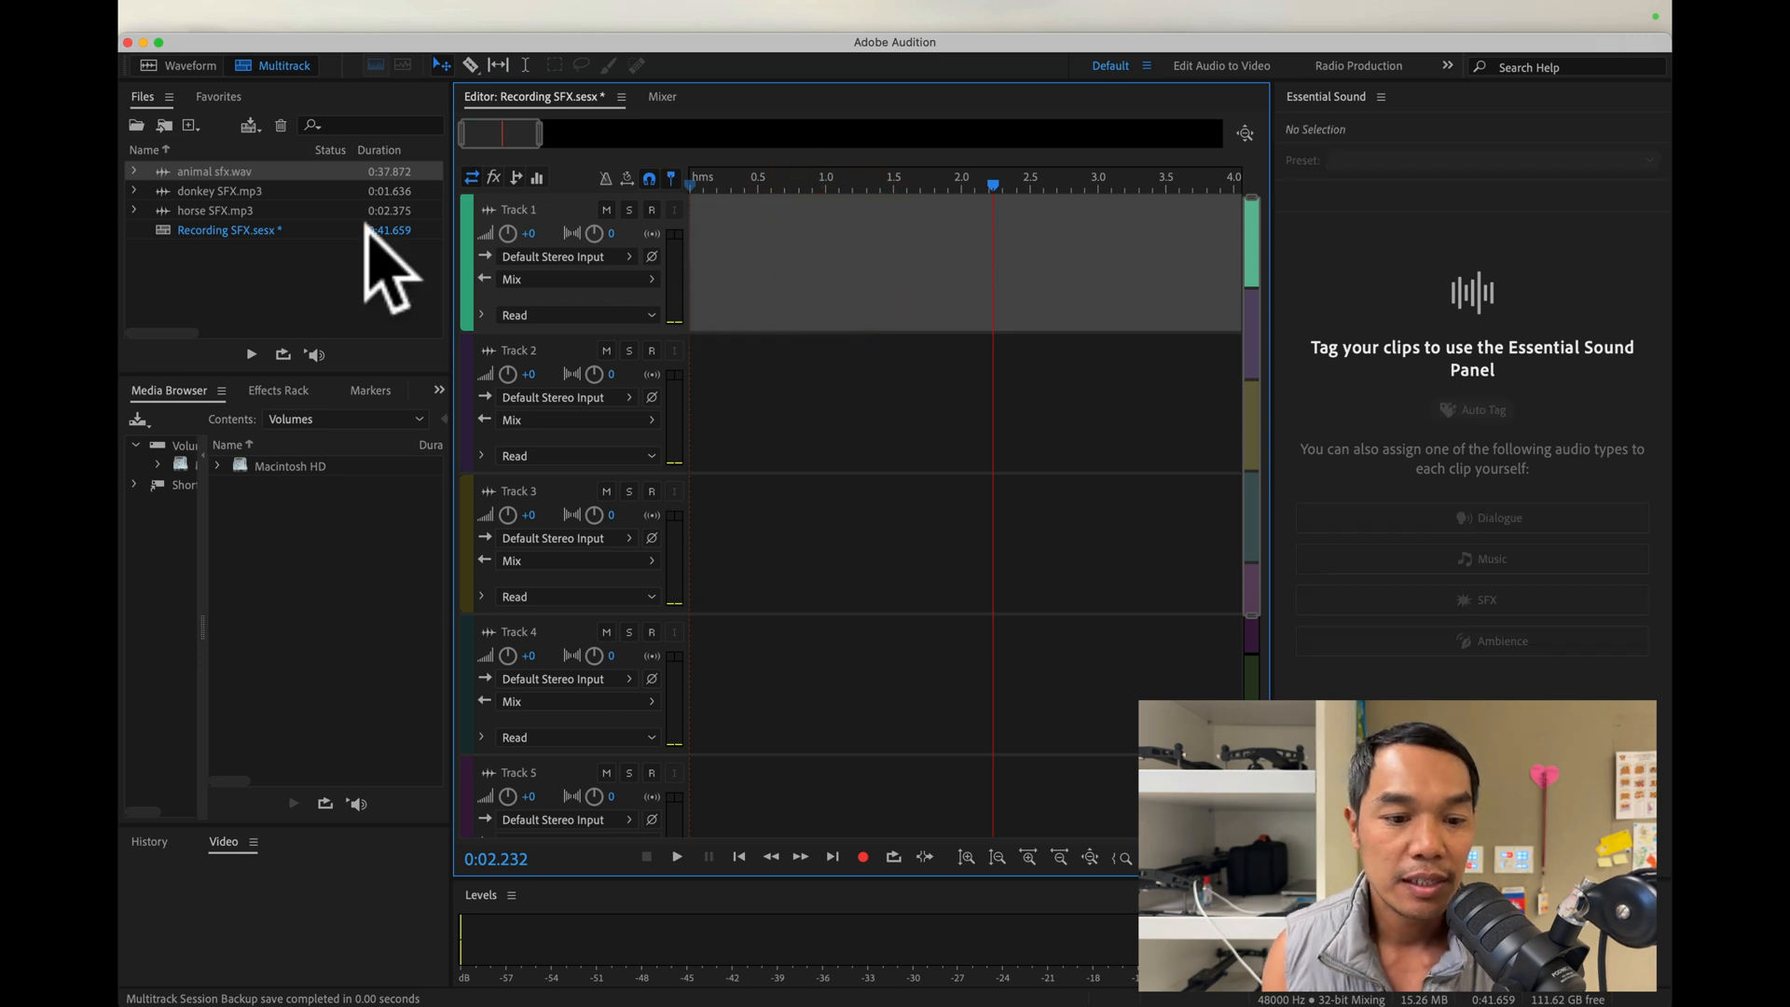
{"action": "left_click", "coordinate": [212, 222]}
{"action": "left_click_drag", "start_coordinate": [178, 171], "coordinate": [688, 221]}
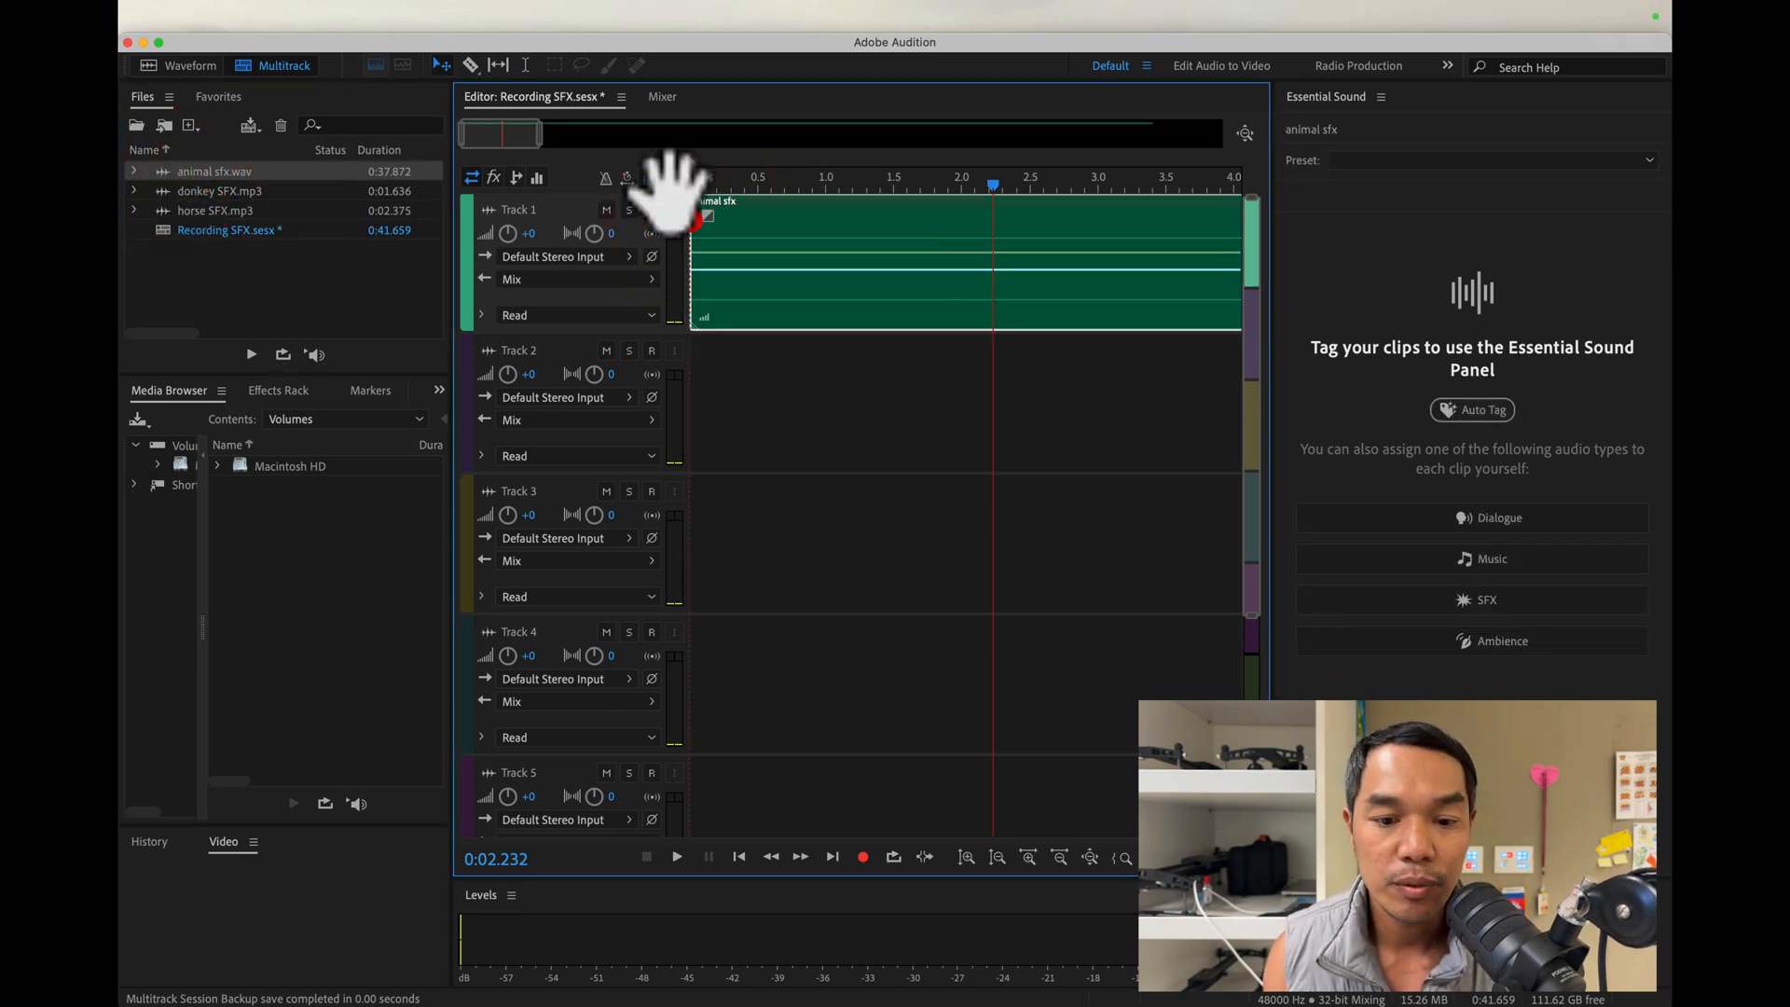
Split the animal sfx clip at about 26.2 s, delete the part before it, and move the remainder to the start of Track 1
{"action": "left_click_drag", "start_coordinate": [539, 135], "coordinate": [986, 136]}
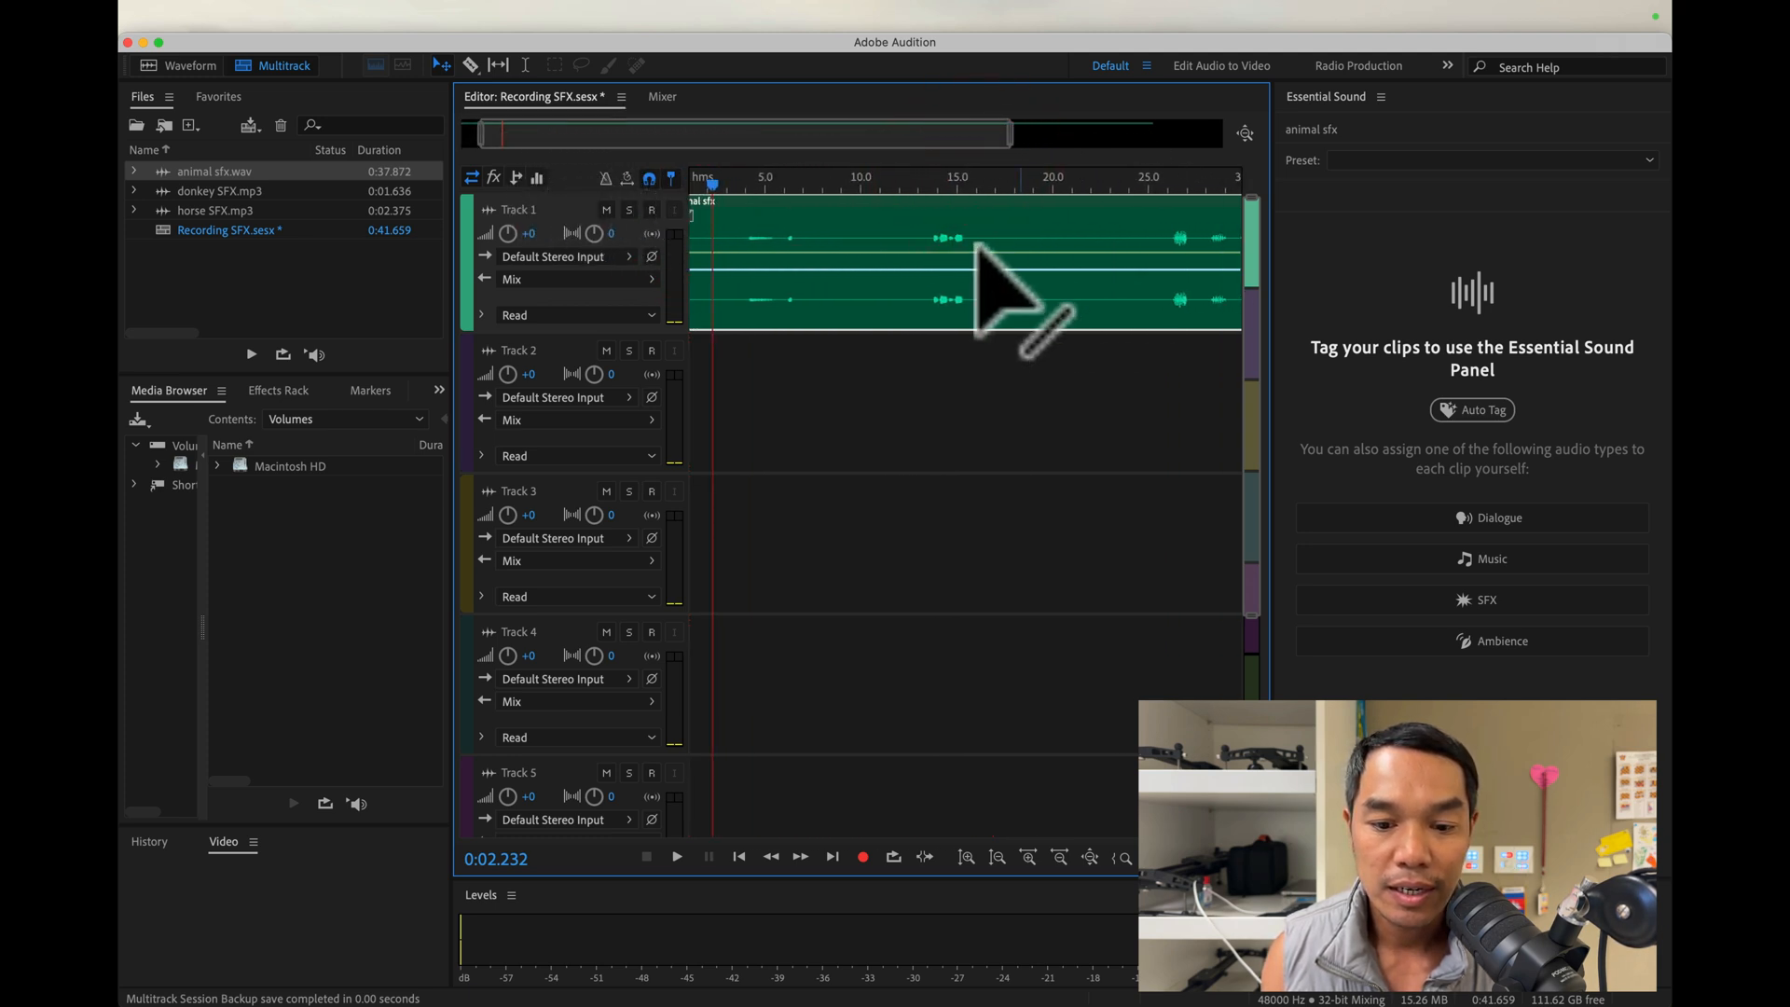
{"action": "scroll", "coordinate": [668, 192], "scroll_direction": "down", "scroll_amount": 2}
{"action": "scroll", "coordinate": [669, 192], "scroll_direction": "right", "scroll_amount": 5}
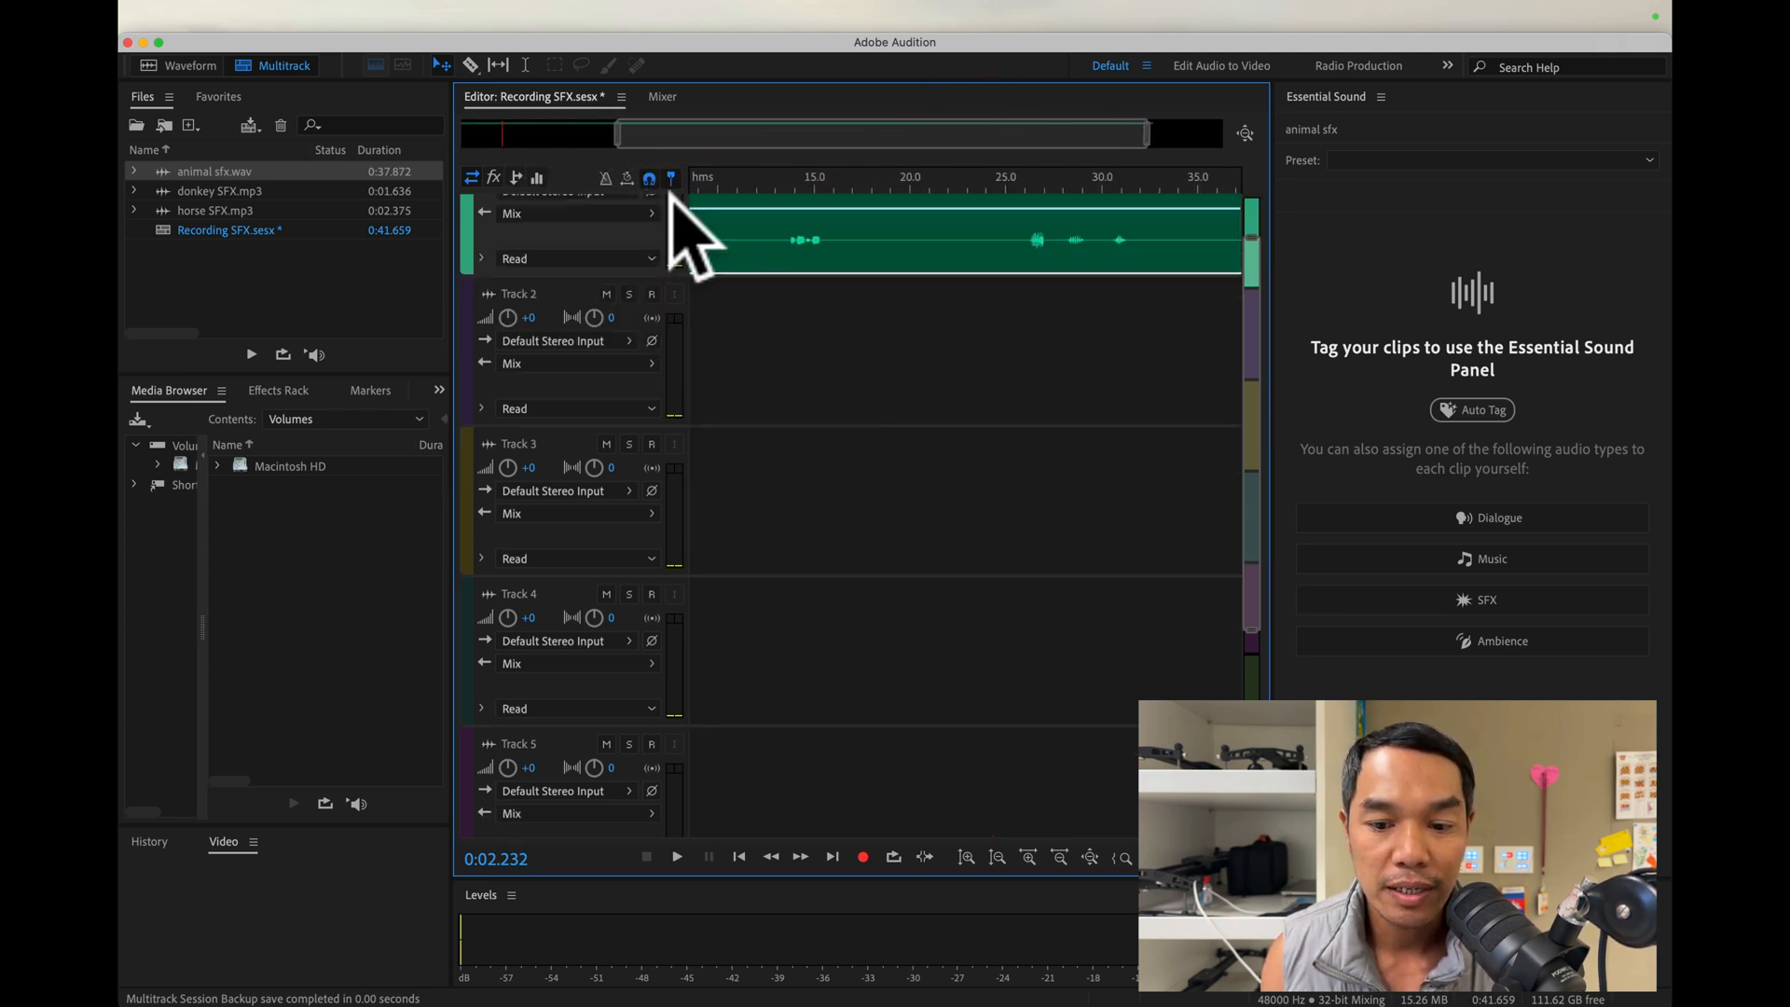
{"action": "scroll", "coordinate": [841, 308], "scroll_direction": "up", "scroll_amount": 2}
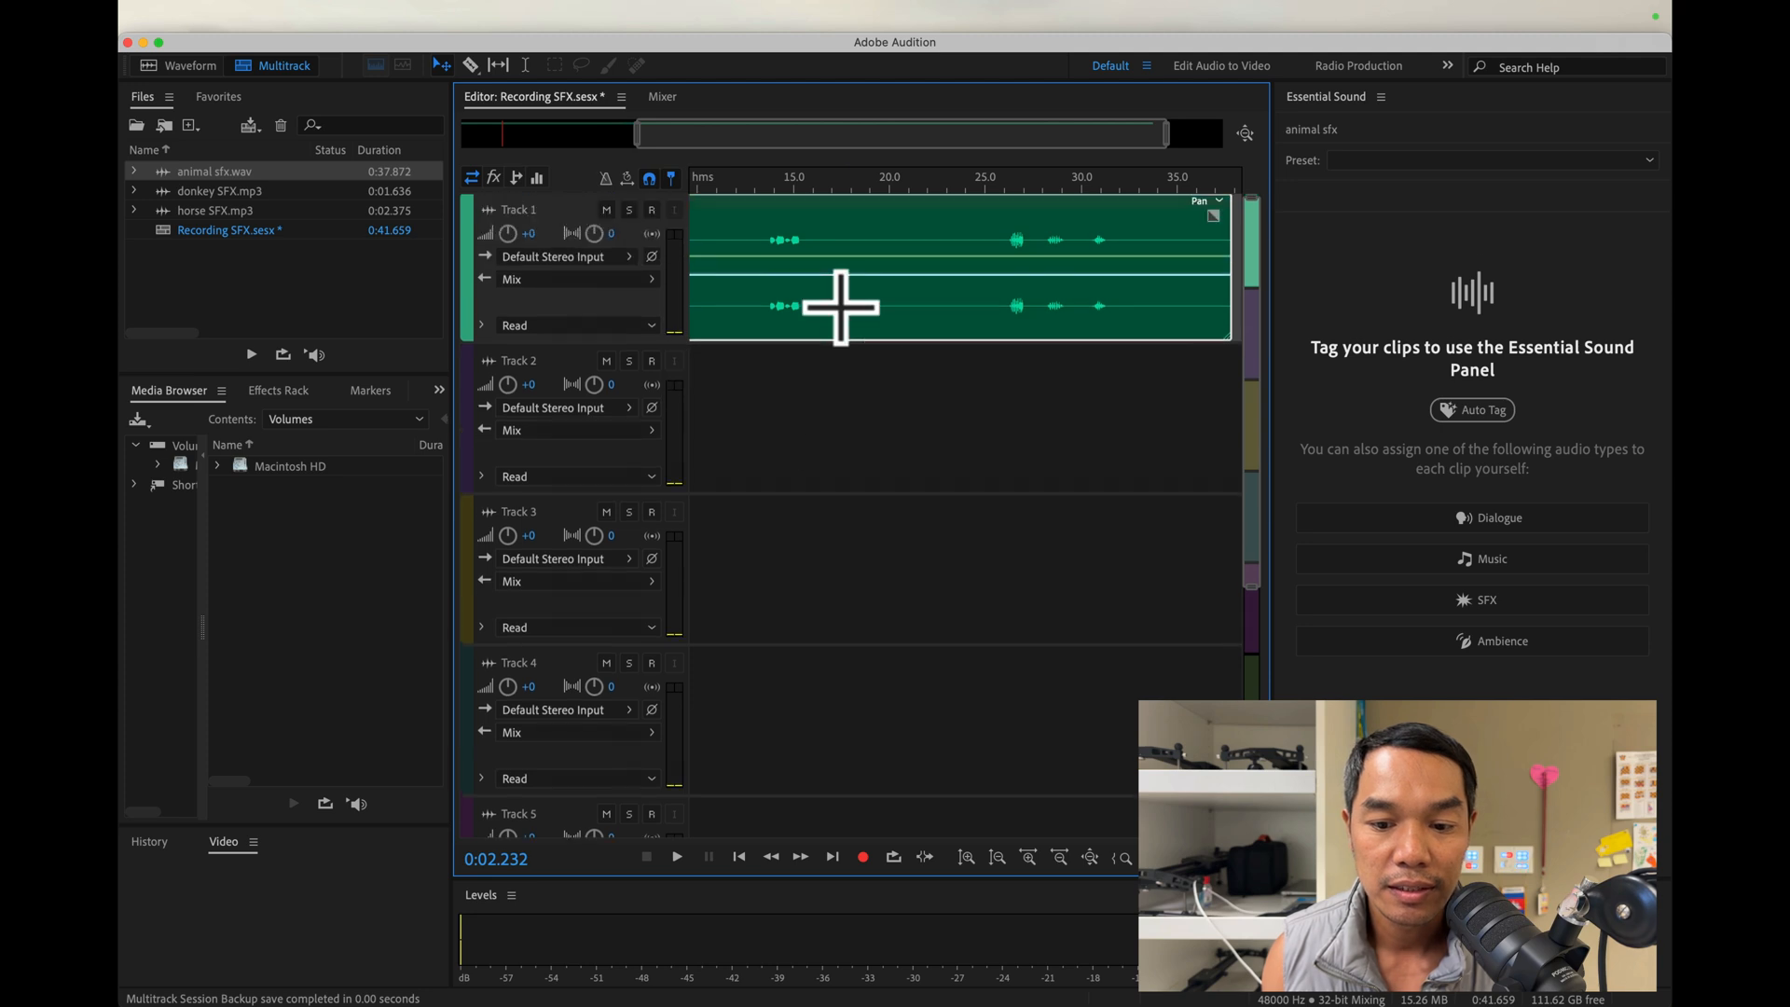
{"action": "left_click", "coordinate": [471, 65]}
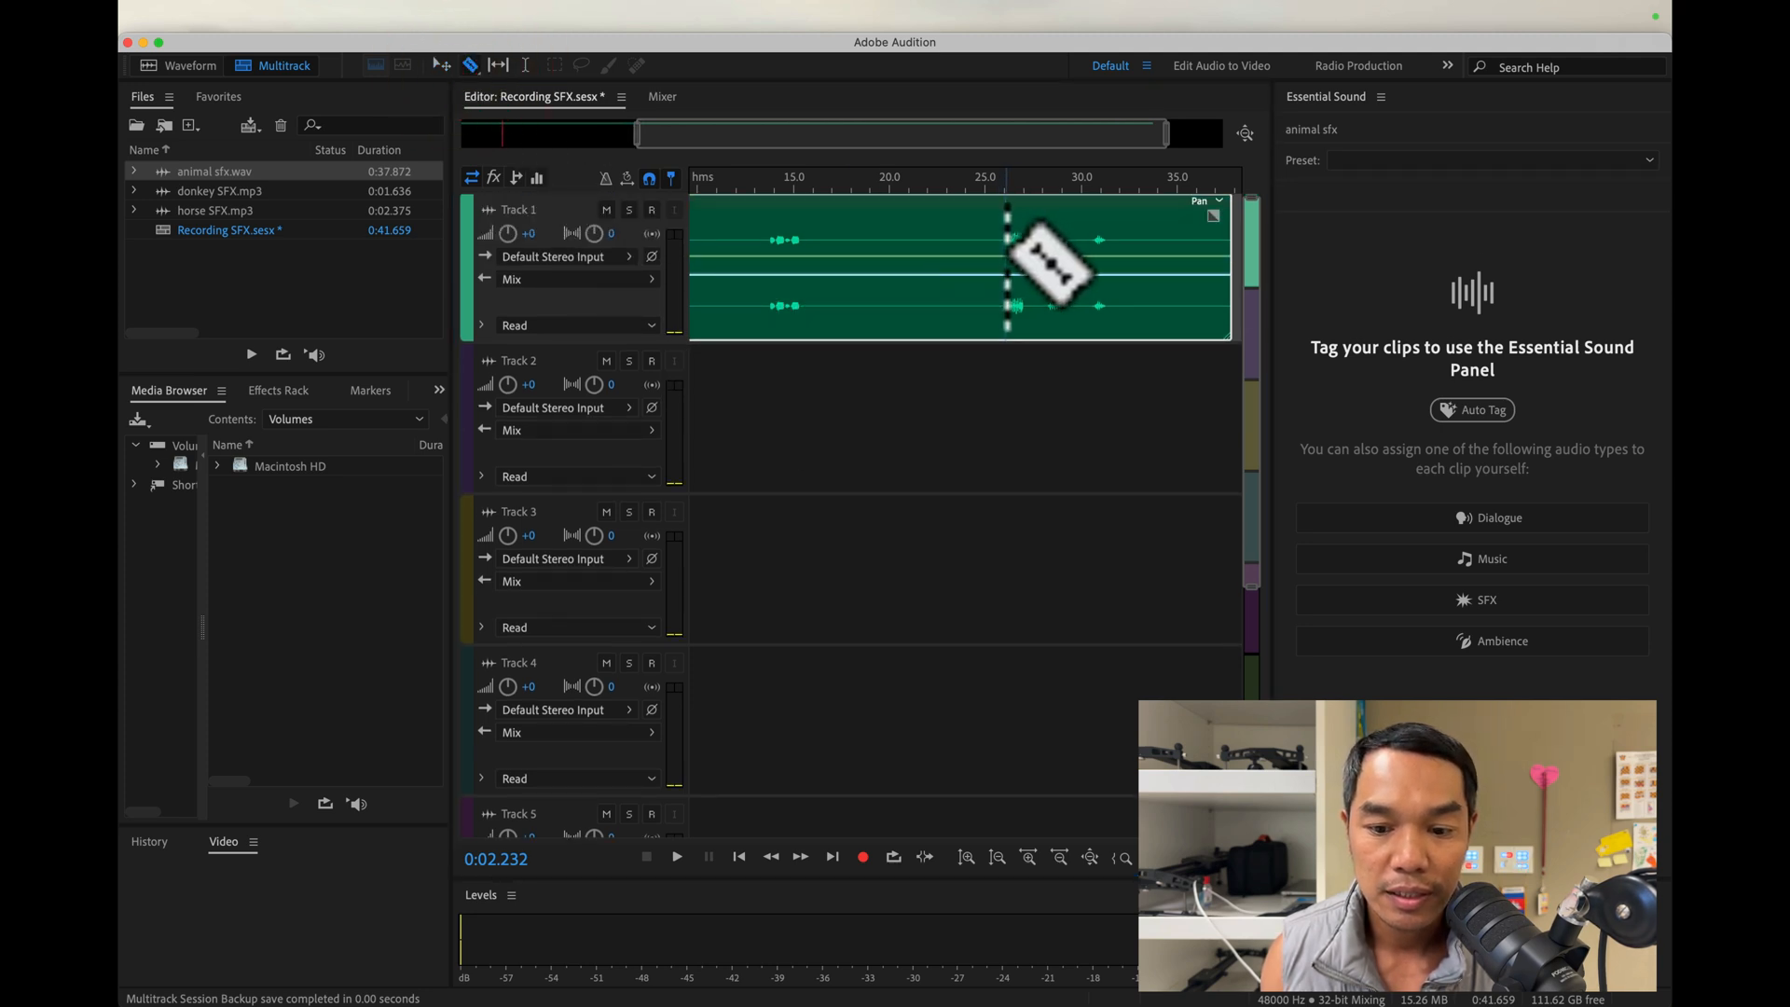
{"action": "left_click", "coordinate": [1010, 266]}
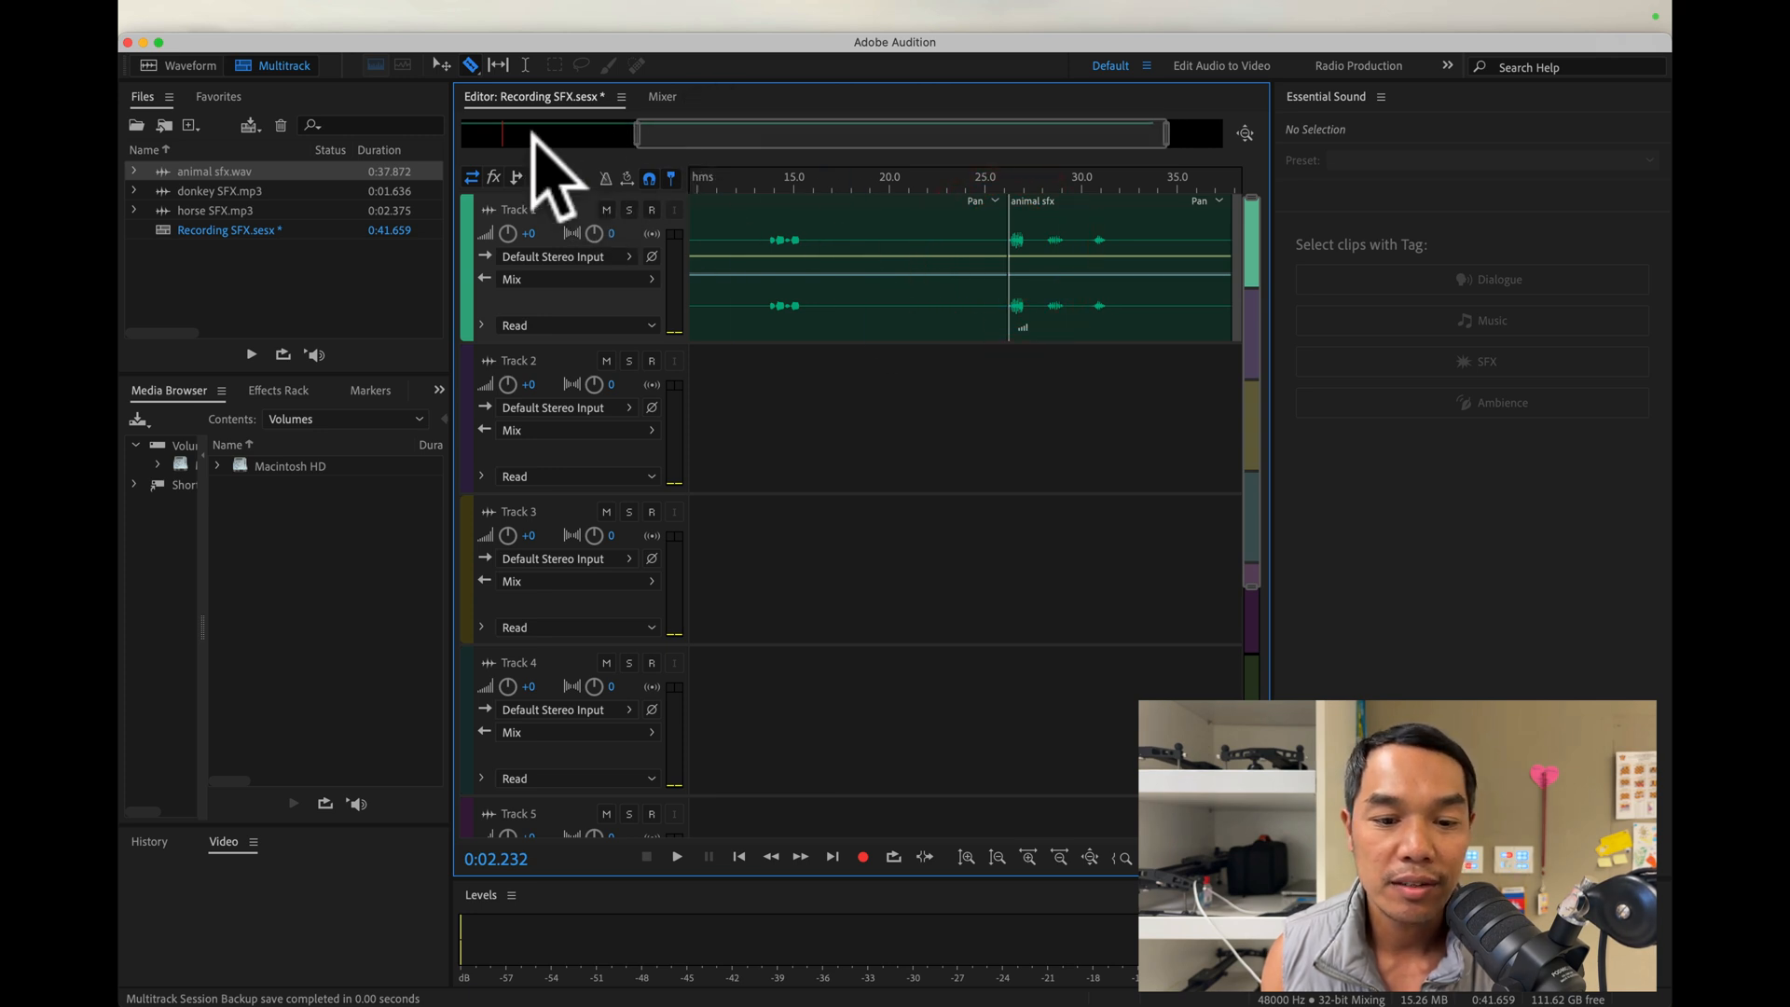
{"action": "left_click", "coordinate": [441, 66]}
{"action": "left_click", "coordinate": [828, 220]}
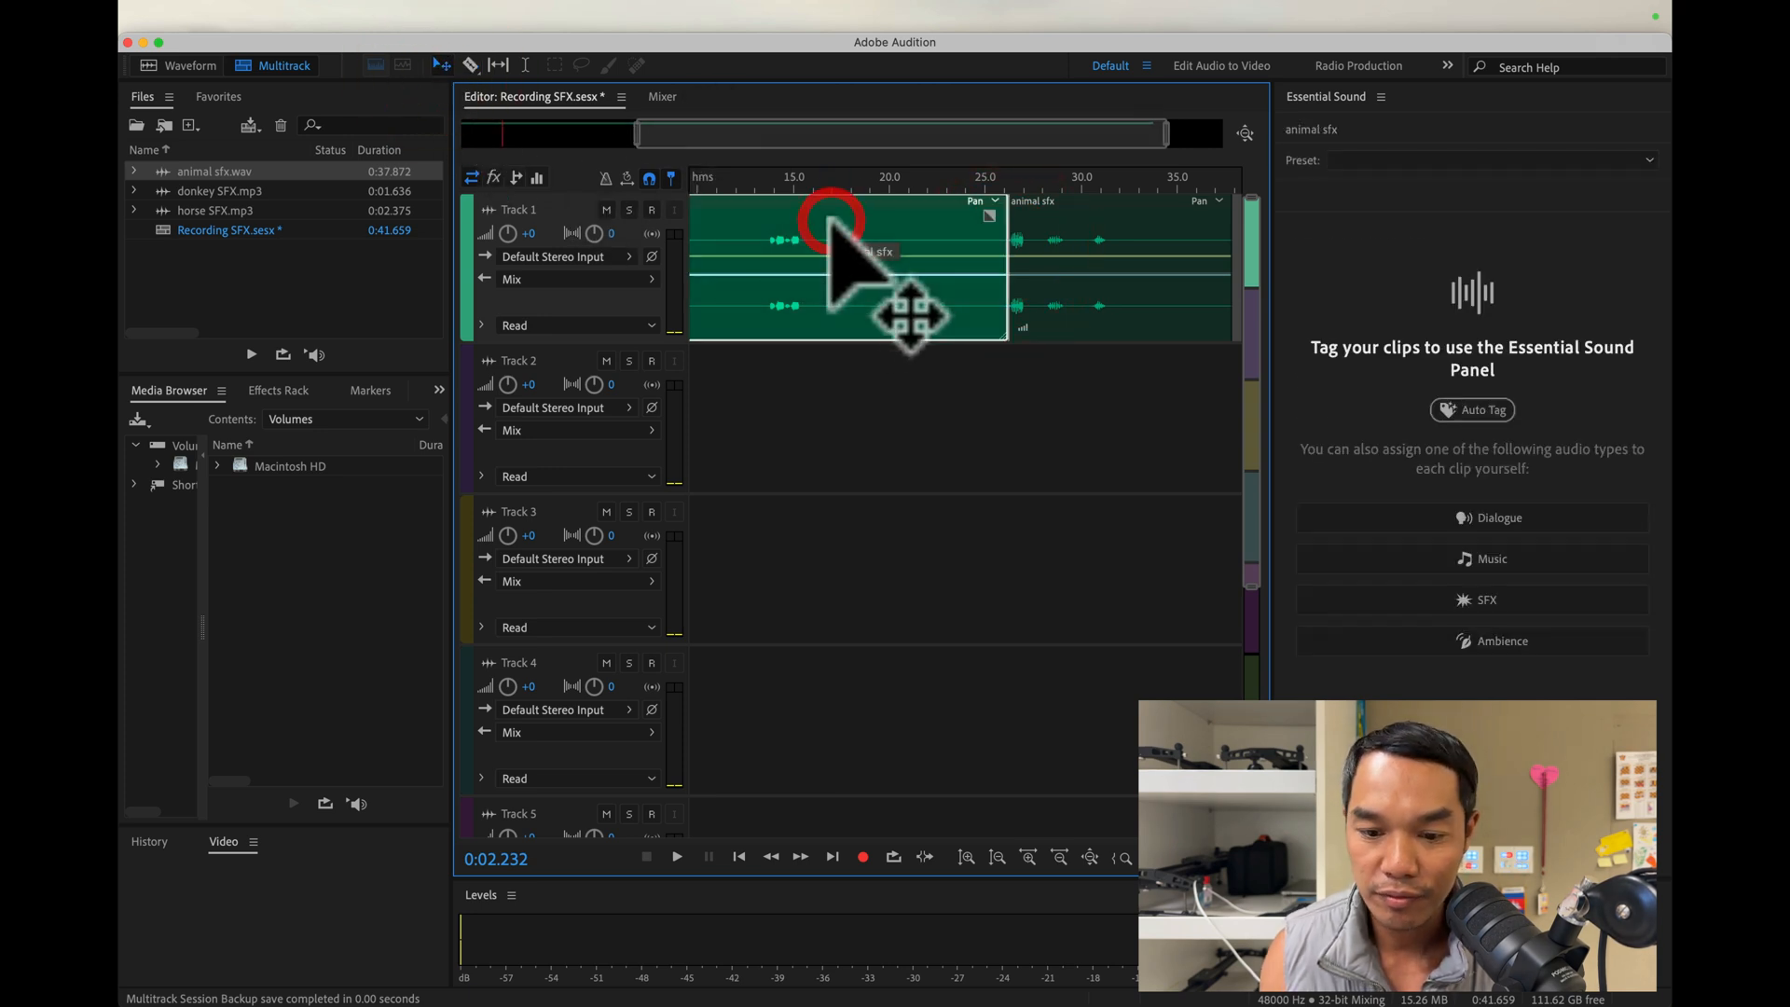
{"action": "key", "text": "Delete"}
{"action": "left_click", "coordinate": [1097, 220]}
{"action": "left_click_drag", "start_coordinate": [1097, 220], "coordinate": [552, 203]}
Play the remaining clip from the start of the session to about 5.3 s to identify its sounds
{"action": "left_click_drag", "start_coordinate": [733, 182], "coordinate": [664, 174]}
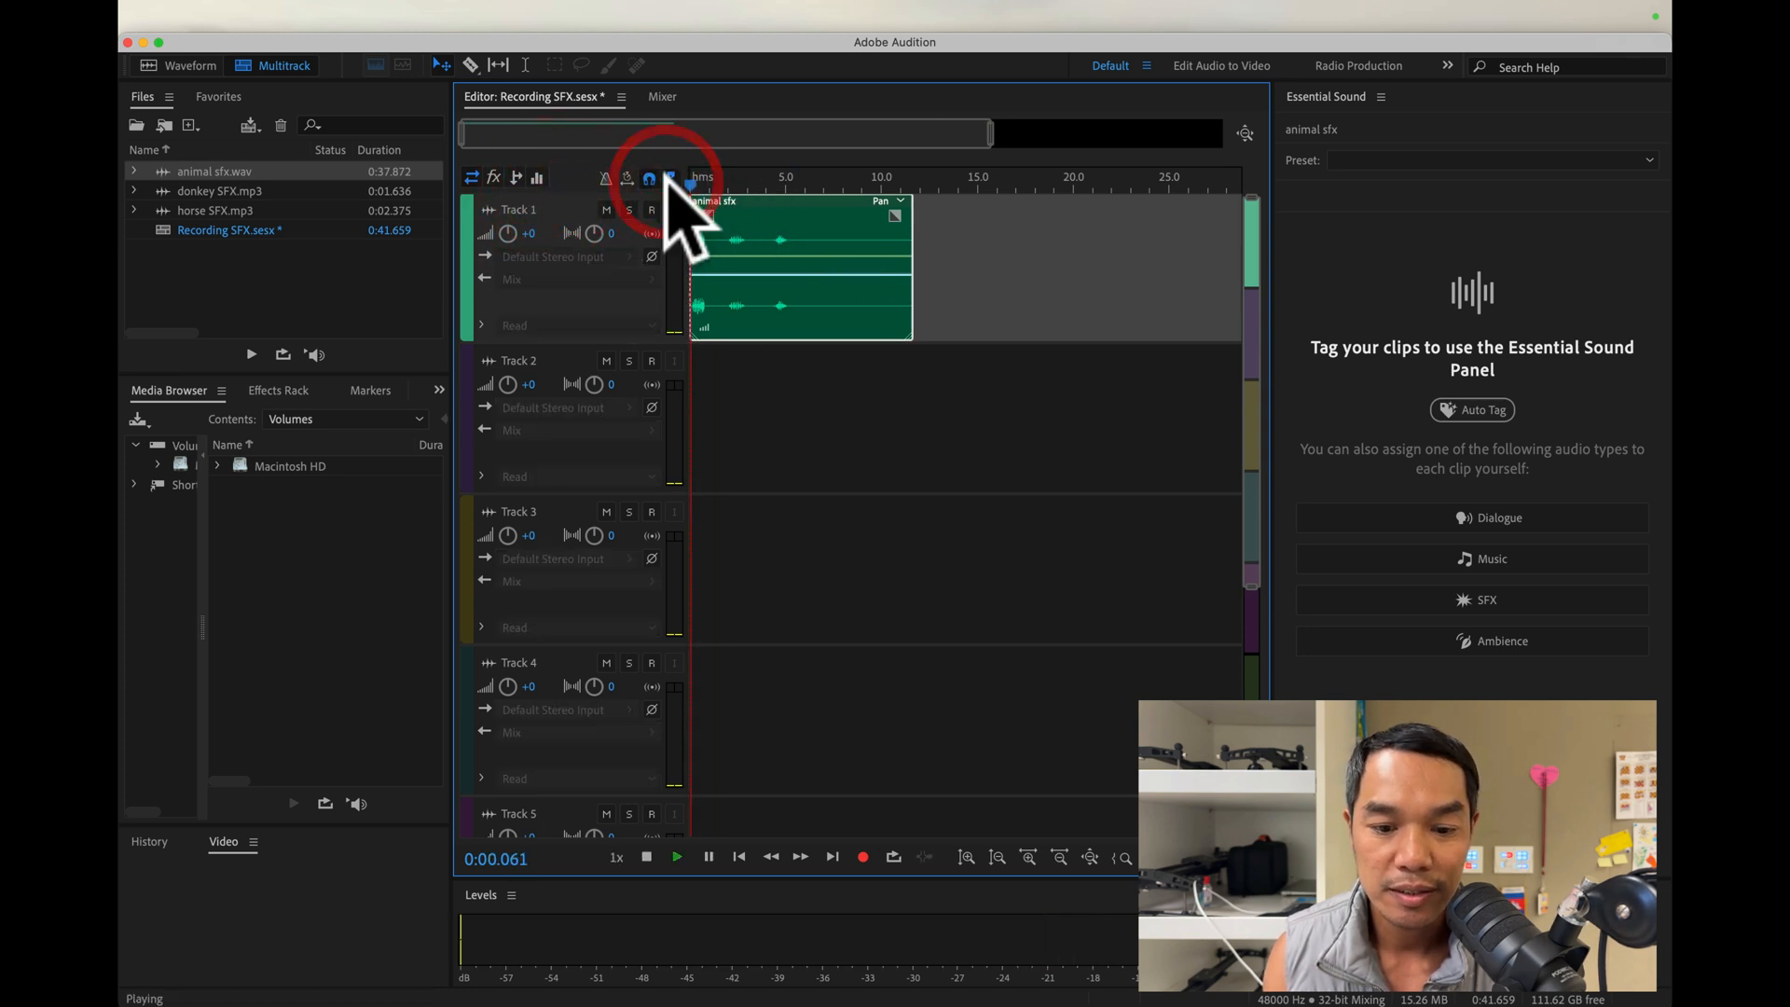
{"action": "key", "text": "space"}
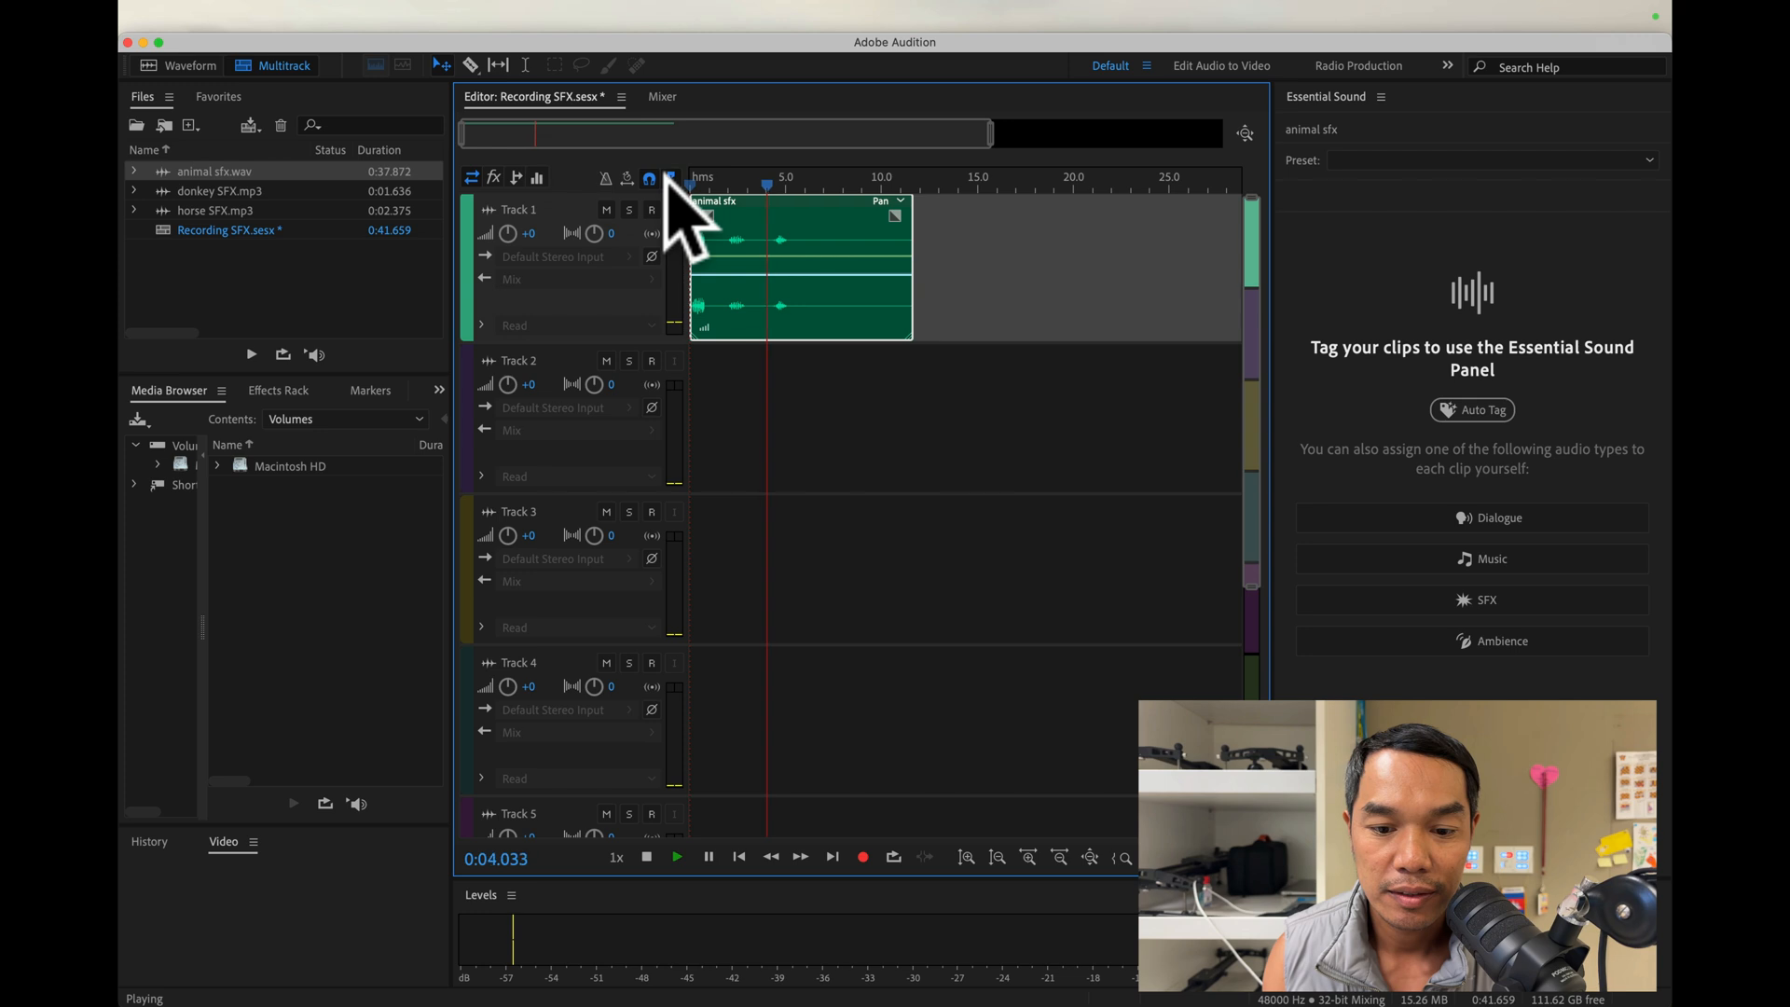
{"action": "key", "text": "space"}
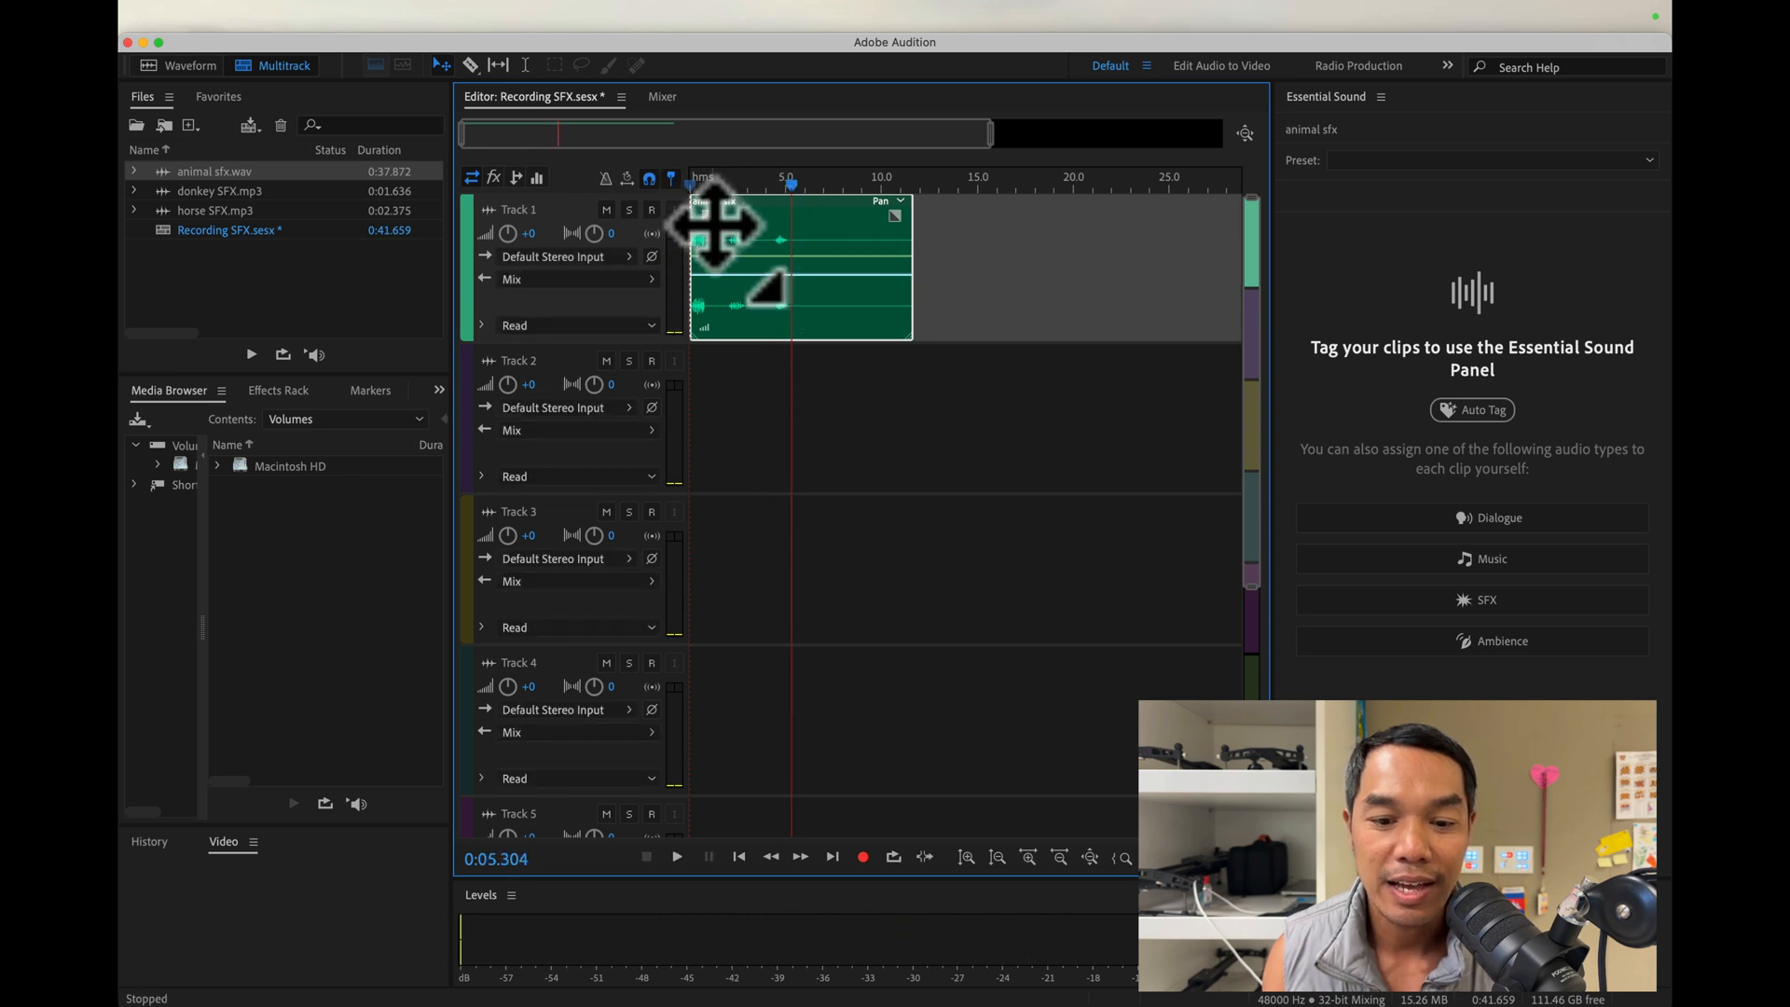
Cut off the clip's portion before about 4.3 s and move the remaining part to the start of Track 1
{"action": "left_click_drag", "start_coordinate": [792, 183], "coordinate": [773, 183]}
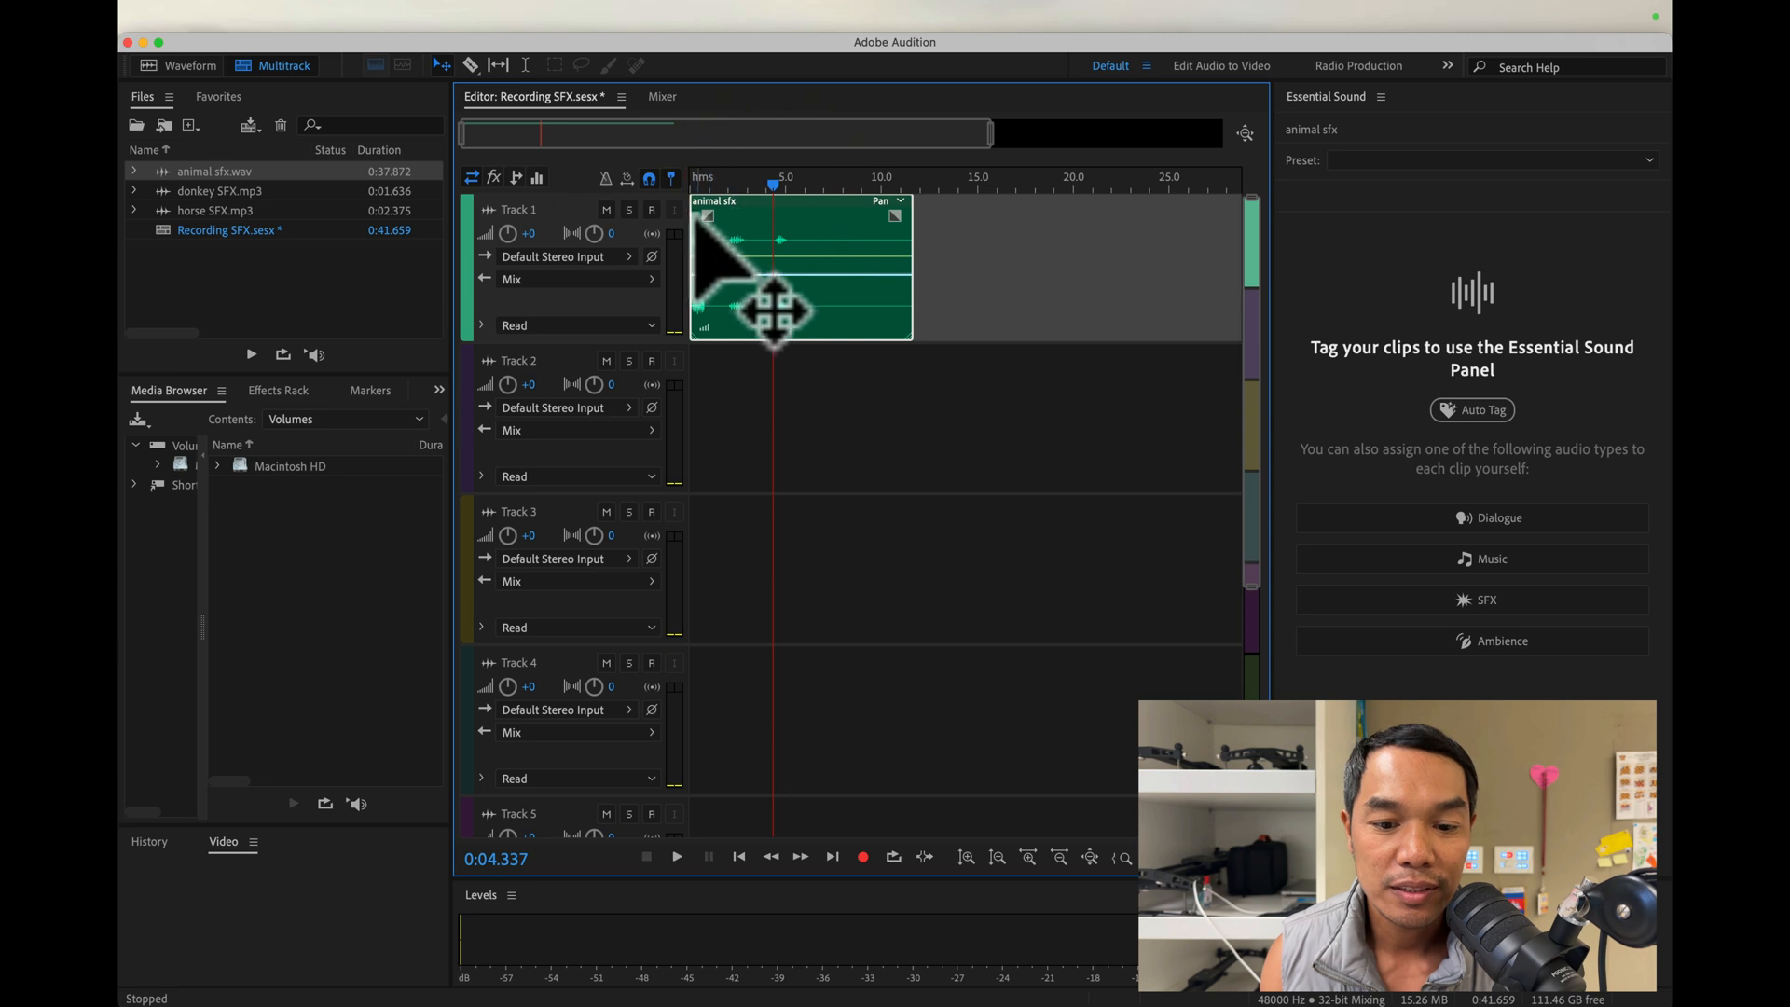
{"action": "mouse_move", "coordinate": [699, 233]}
{"action": "left_mouse_down"}
{"action": "mouse_move", "coordinate": [776, 244]}
{"action": "mouse_move", "coordinate": [722, 228]}
{"action": "left_mouse_up"}
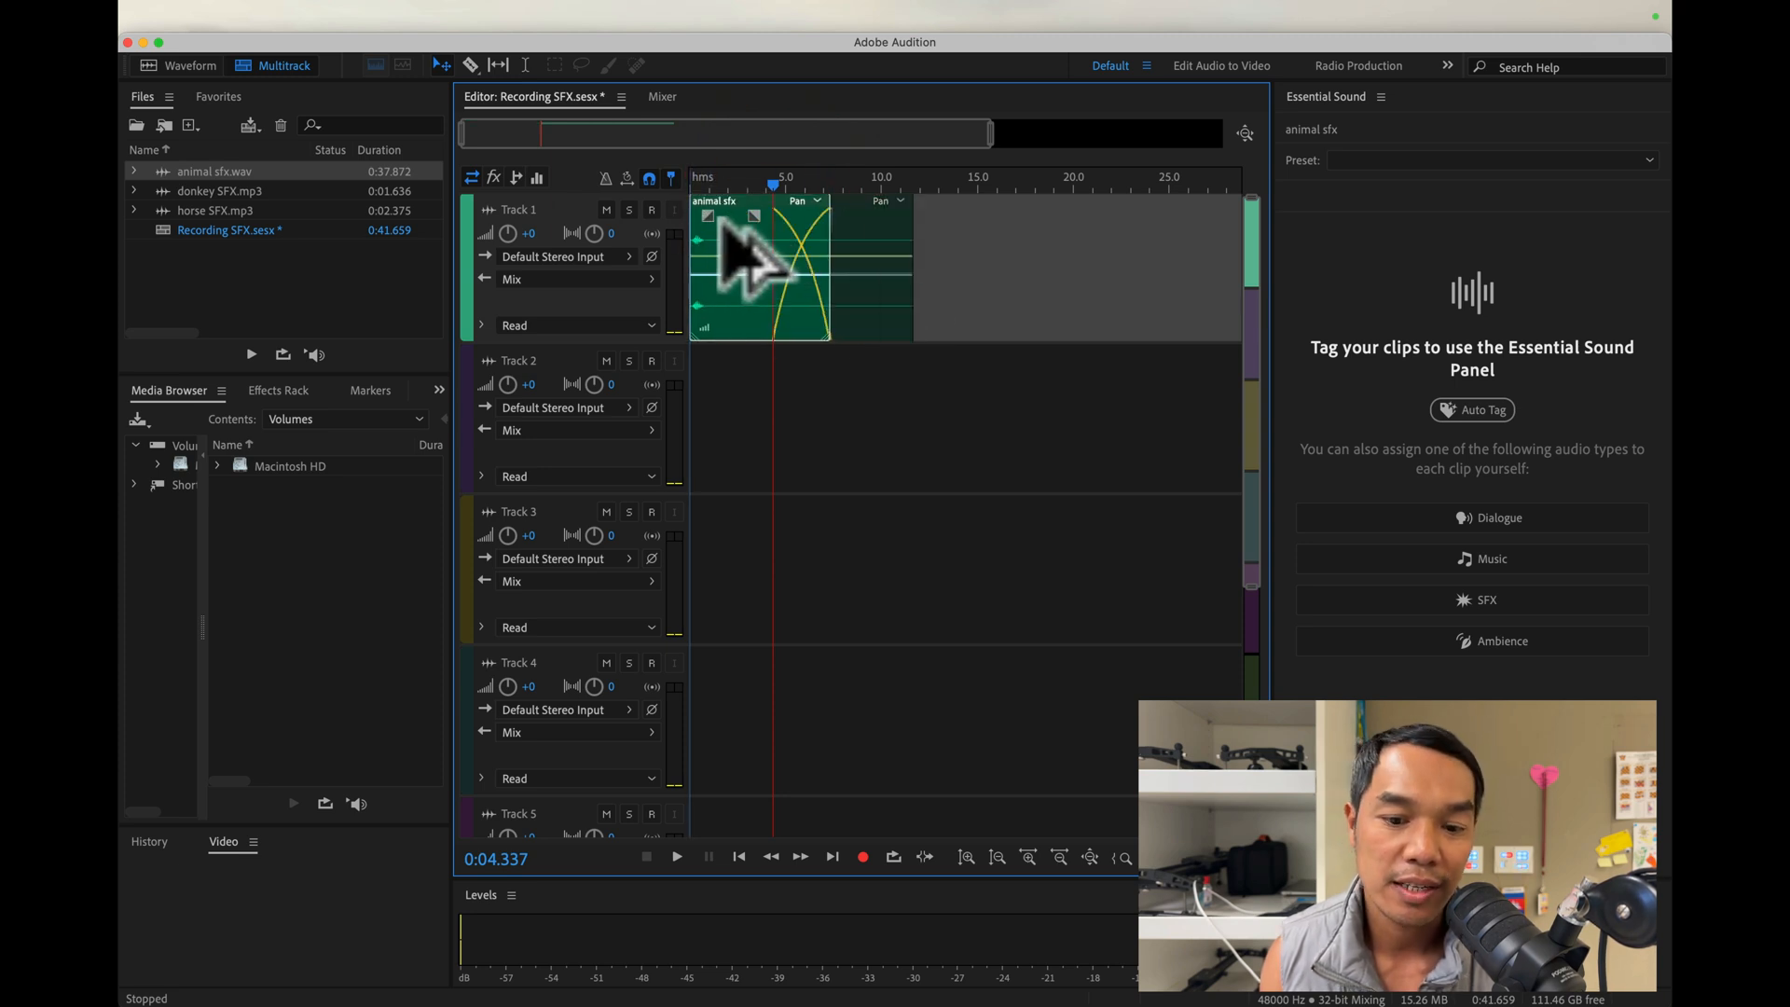
{"action": "right_click", "coordinate": [720, 218]}
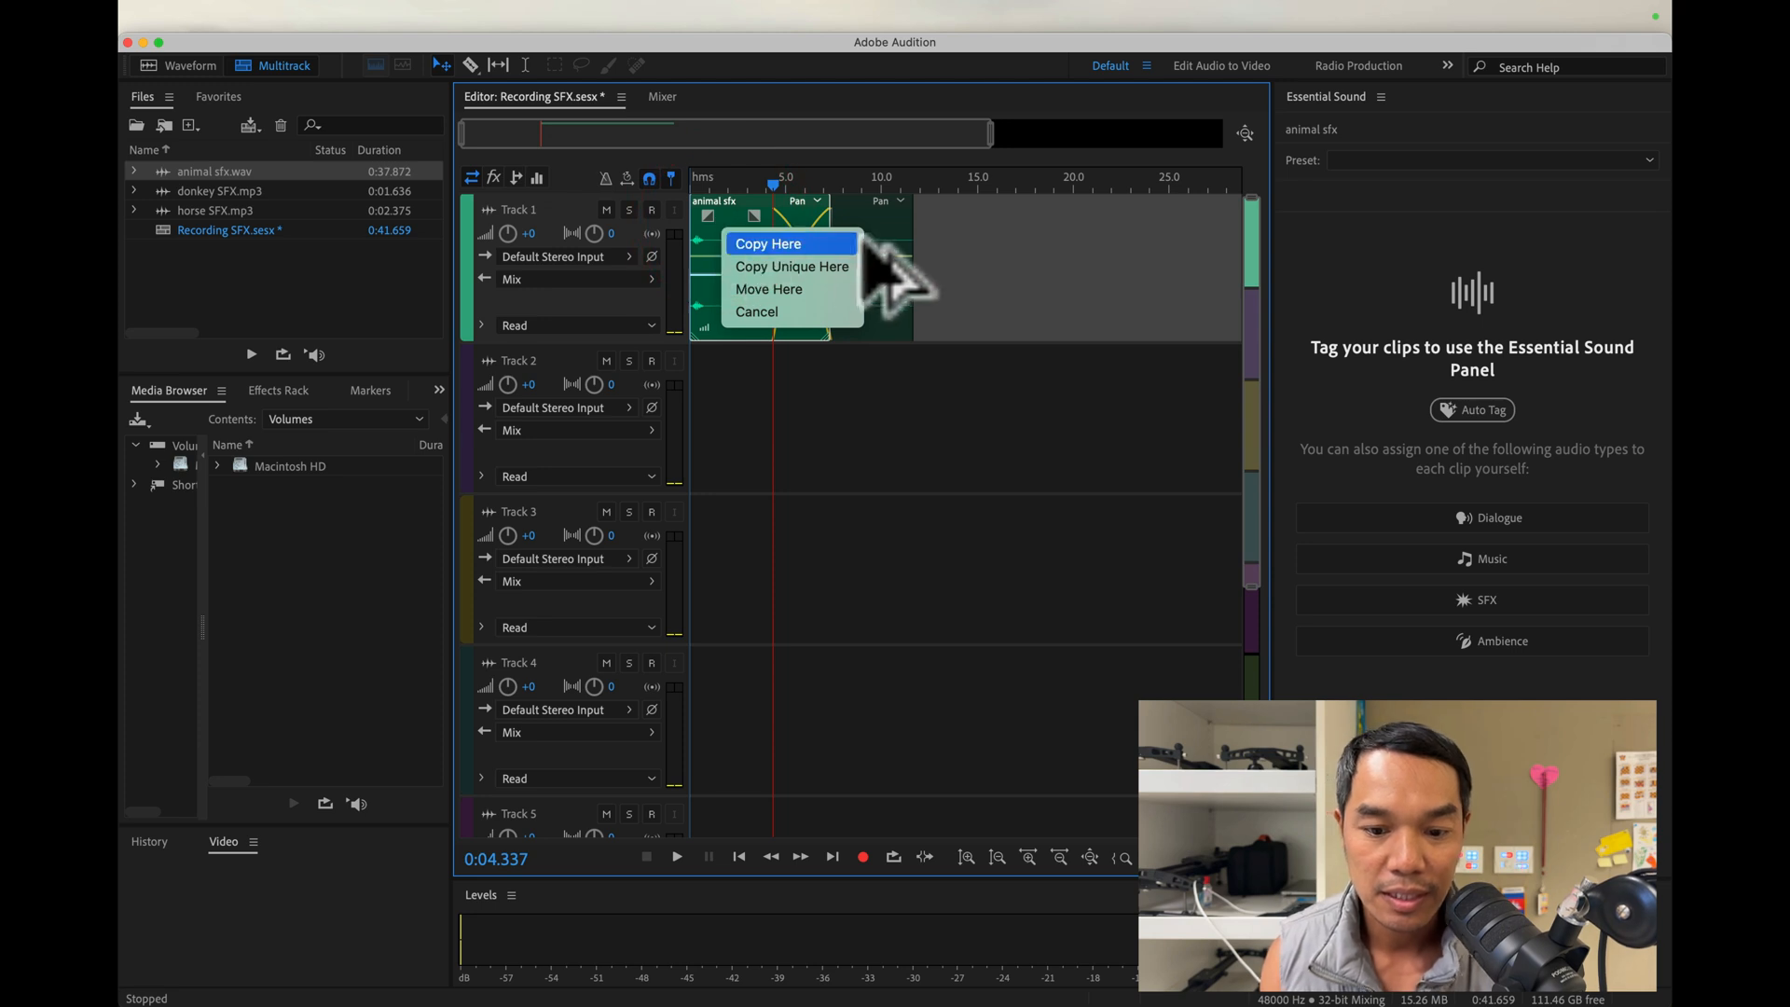
{"action": "left_click", "coordinate": [1008, 282]}
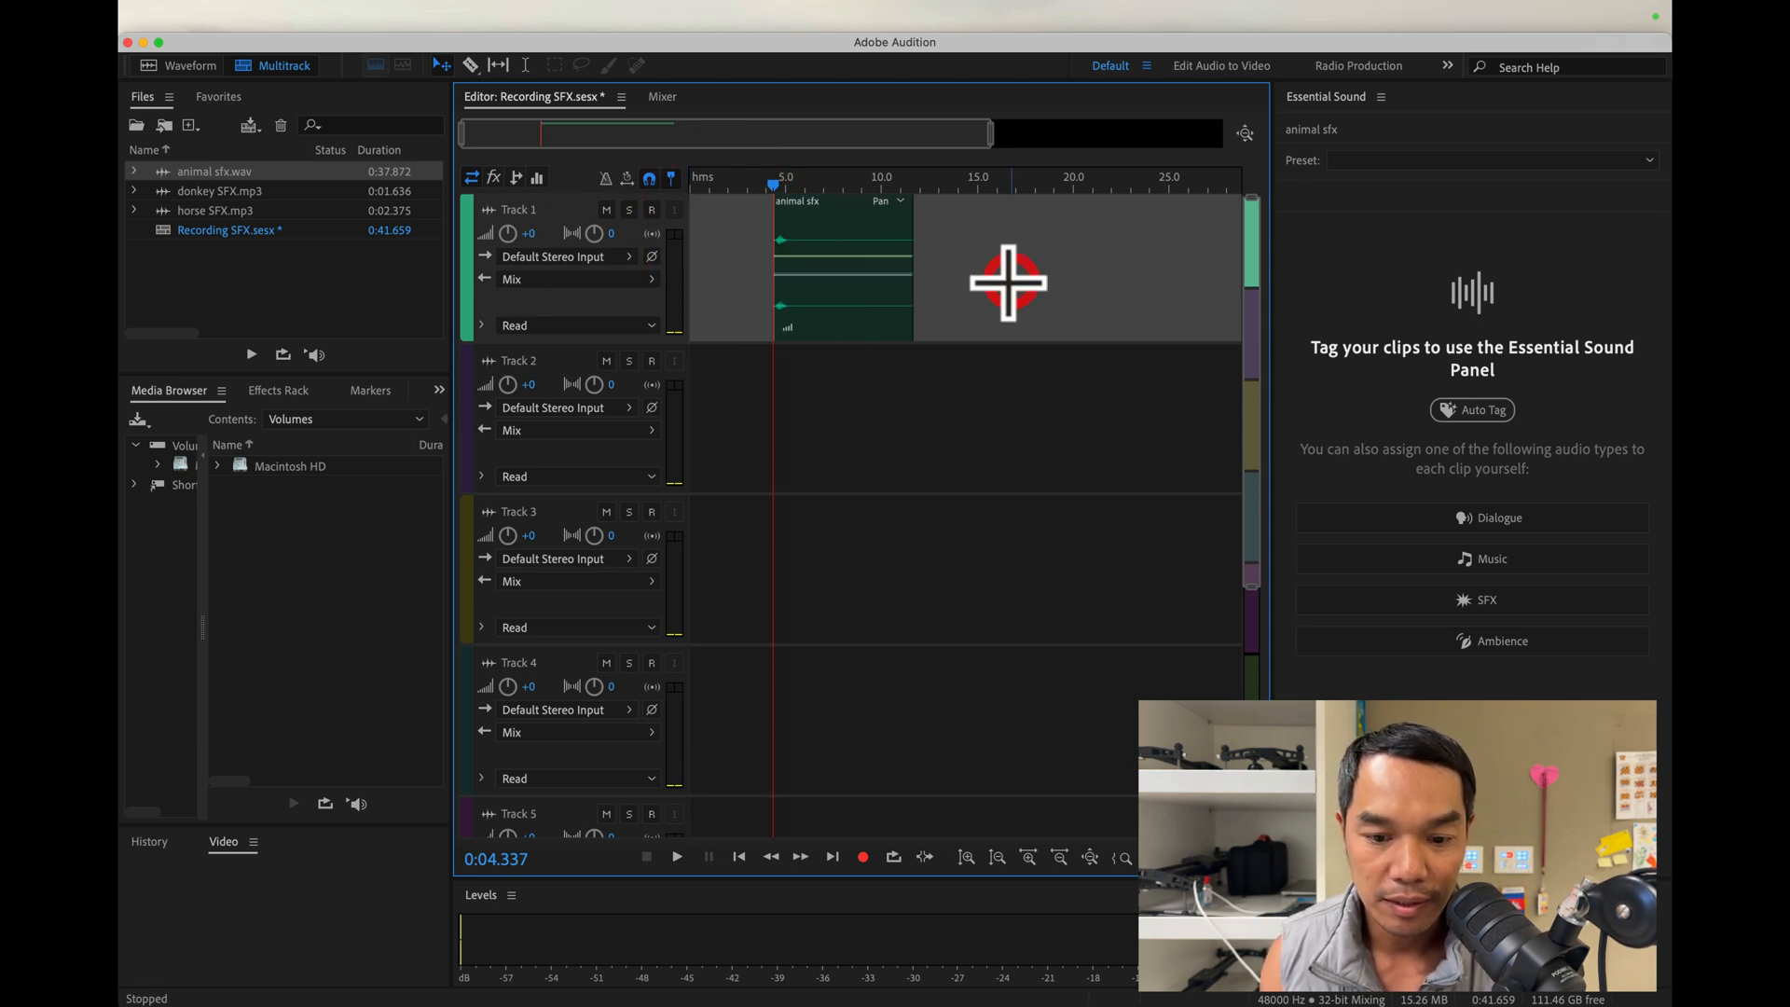
{"action": "left_click", "coordinate": [849, 301]}
{"action": "left_click_drag", "start_coordinate": [855, 292], "coordinate": [695, 301]}
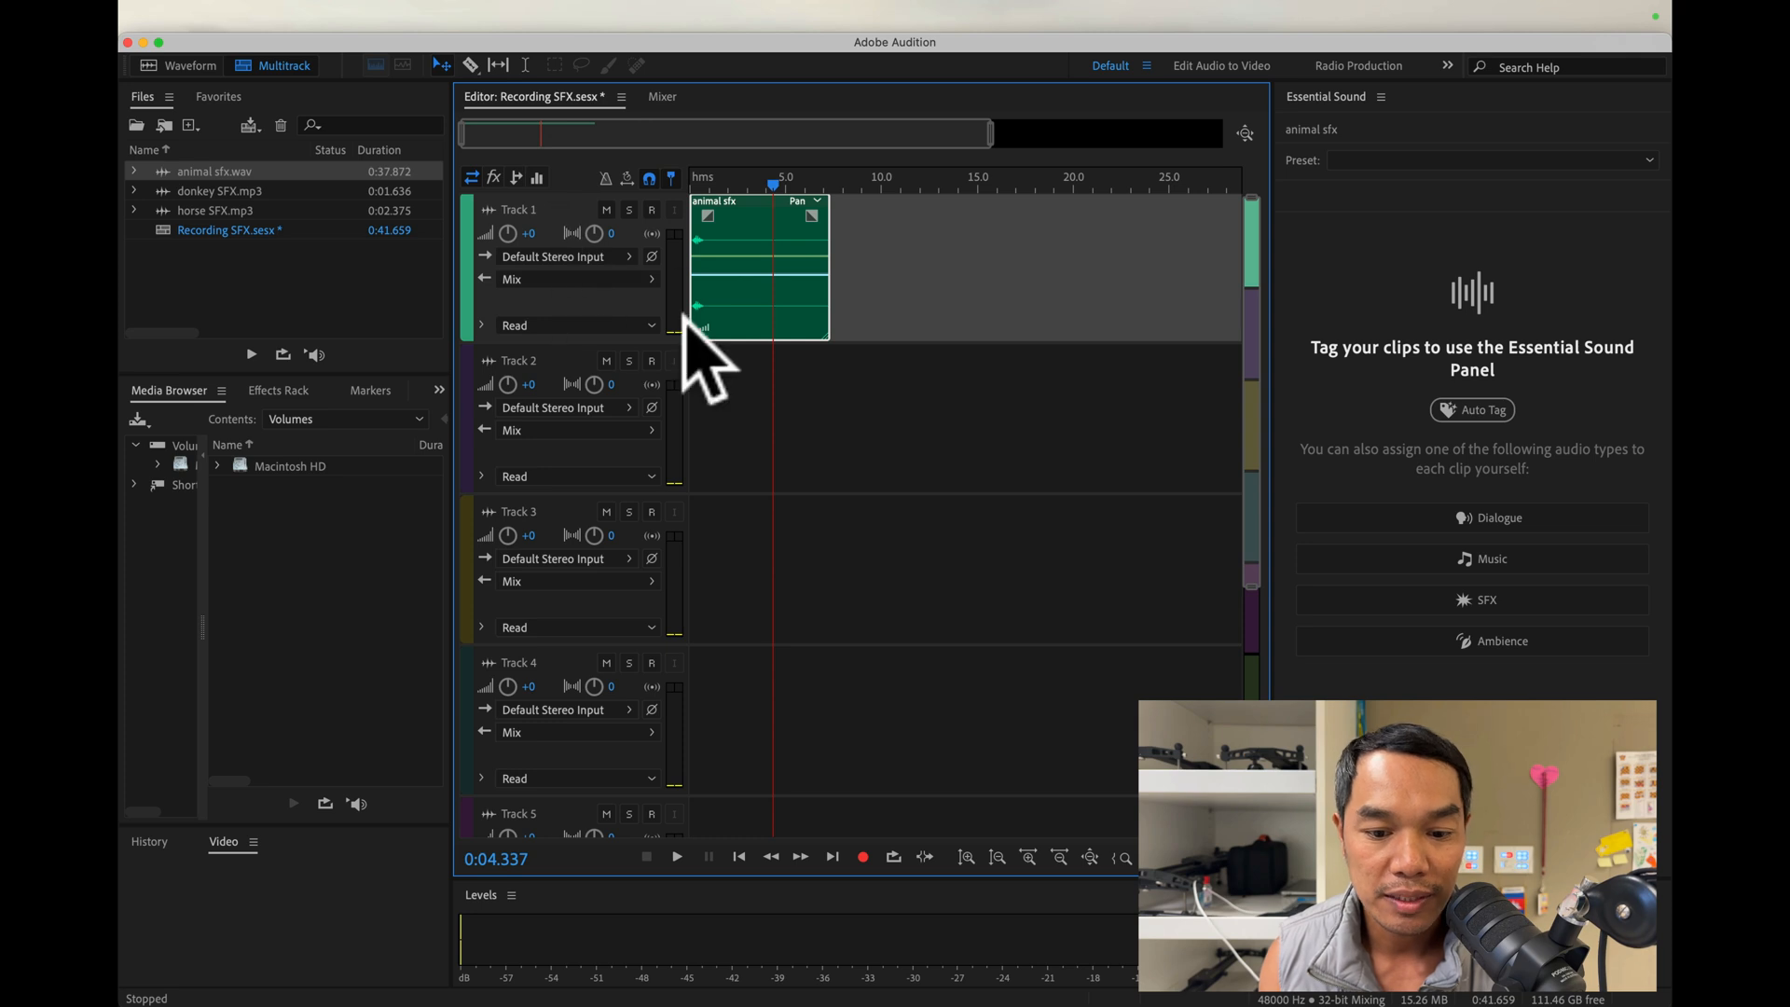
Raise the clip's volume to 16.0 dB, split it at about 1 s, and delete the silent part after the cut
{"action": "left_click_drag", "start_coordinate": [762, 340], "coordinate": [783, 351]}
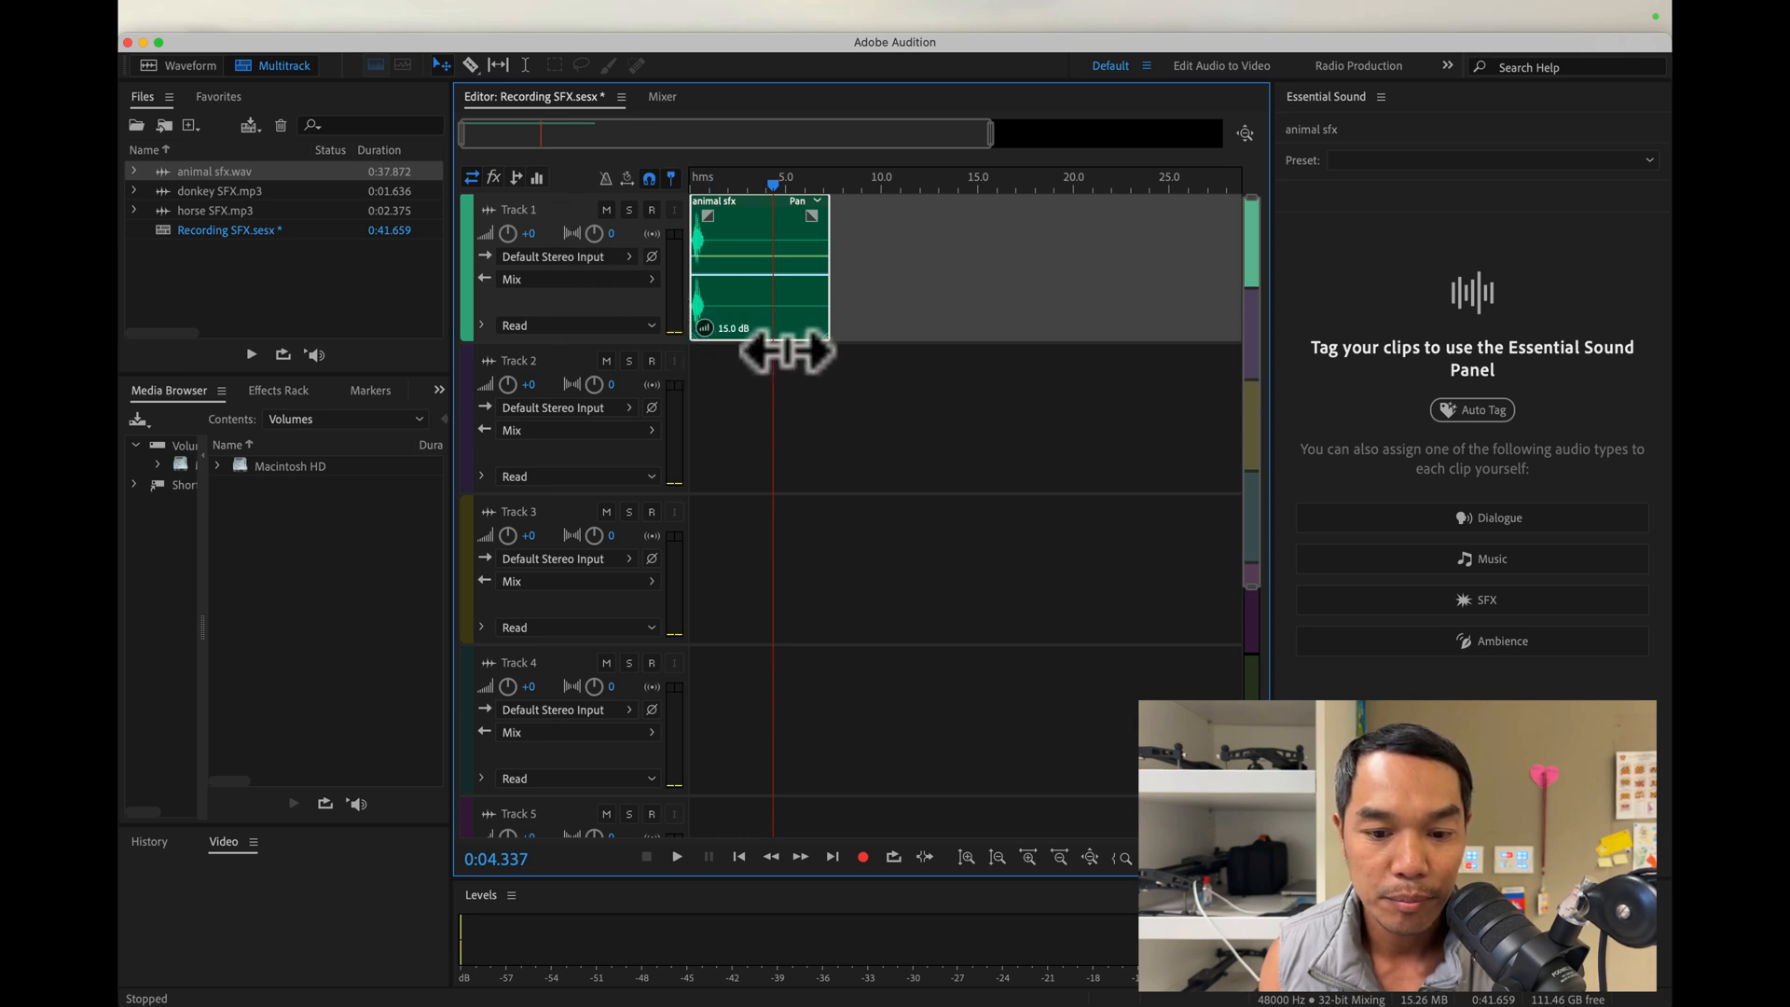
{"action": "left_click_drag", "start_coordinate": [791, 352], "coordinate": [785, 346]}
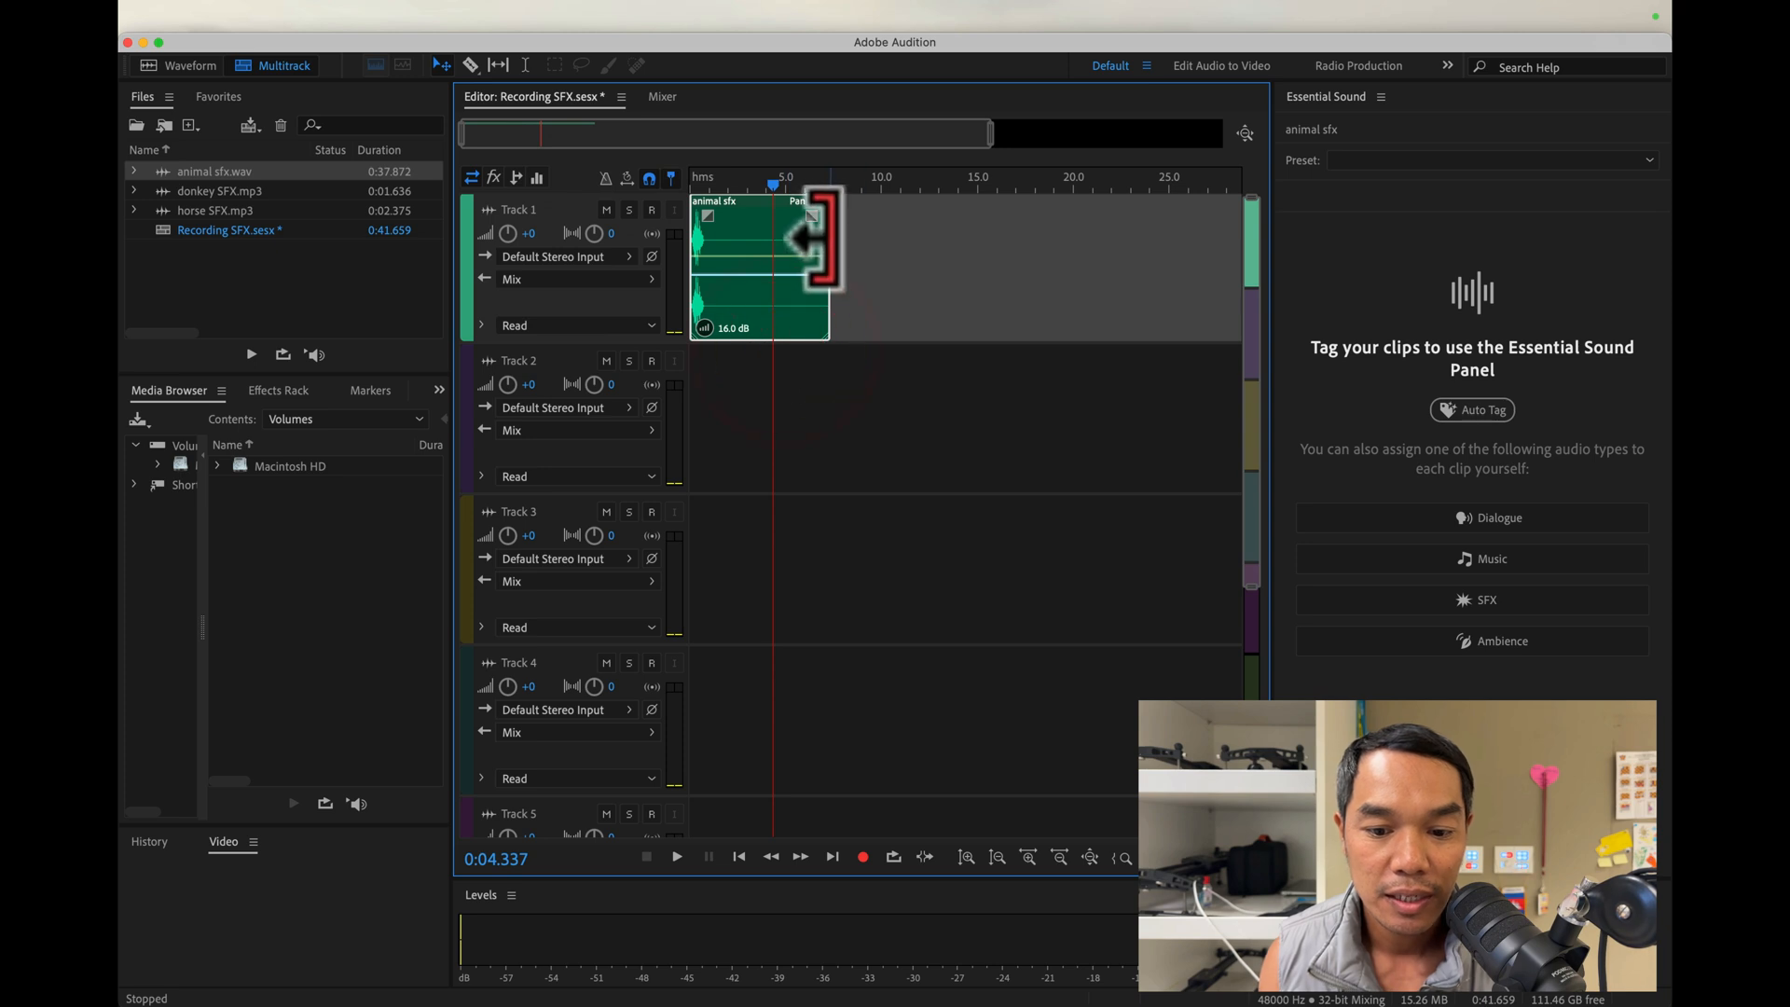
{"action": "left_click", "coordinate": [471, 65]}
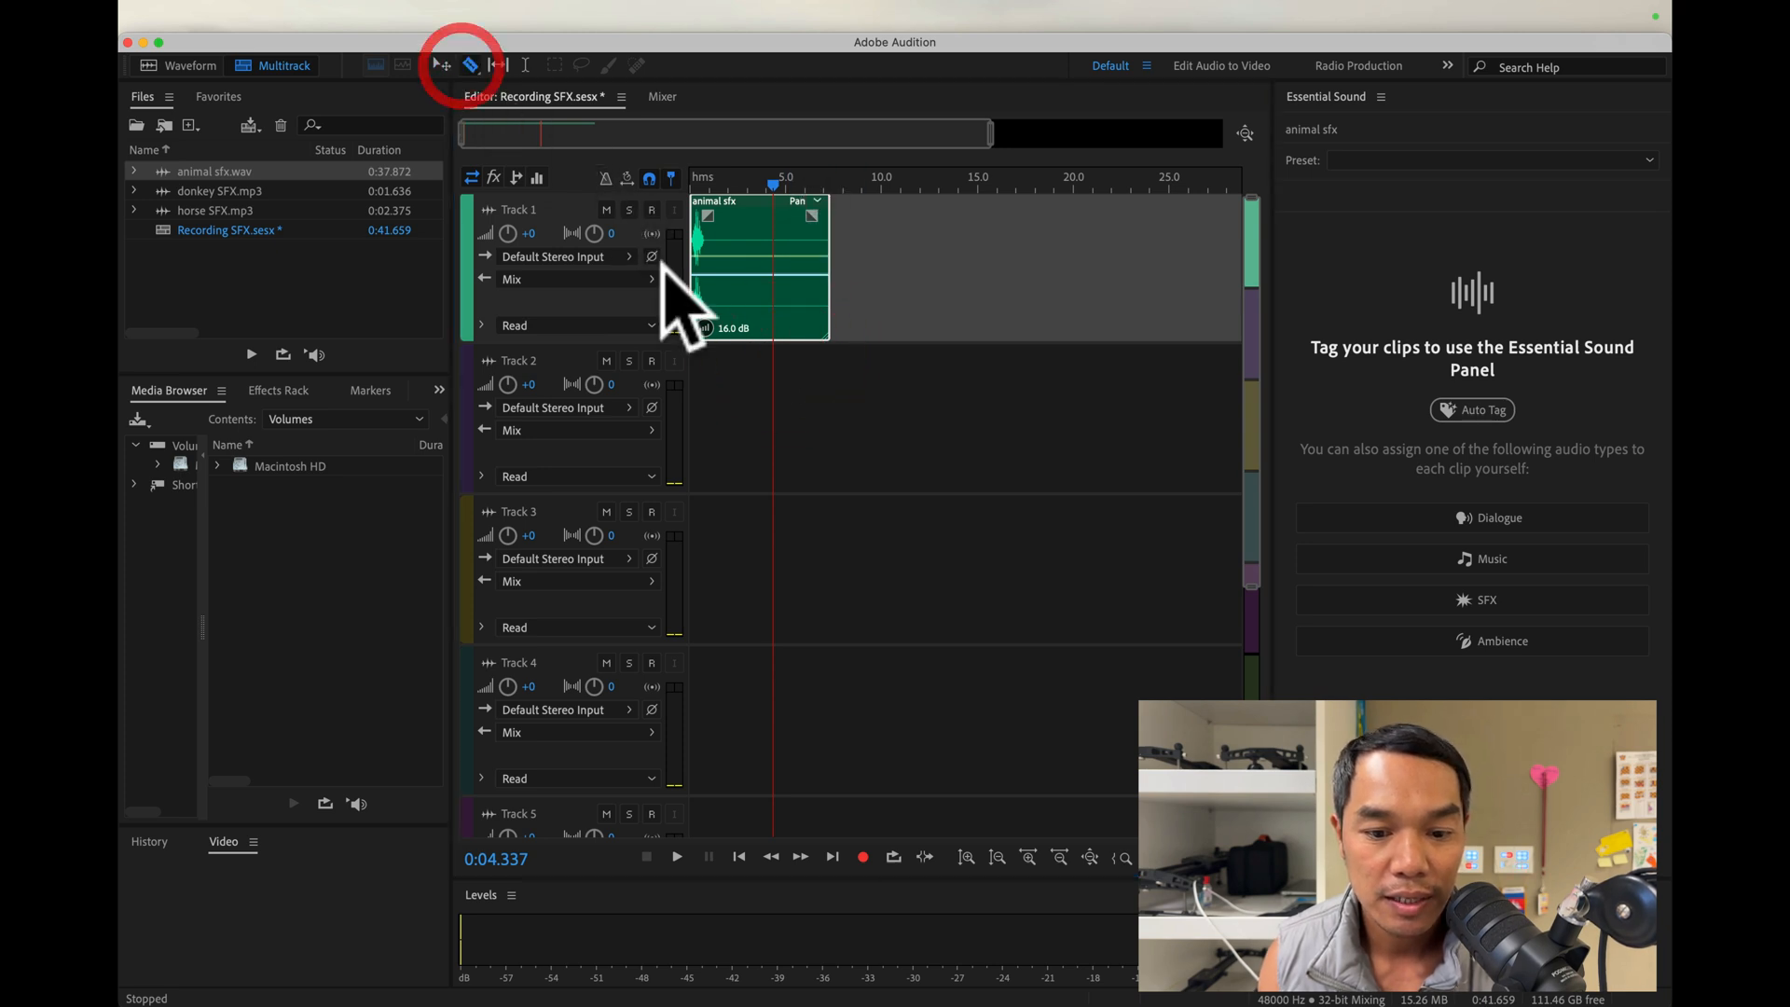
{"action": "left_click", "coordinate": [709, 261]}
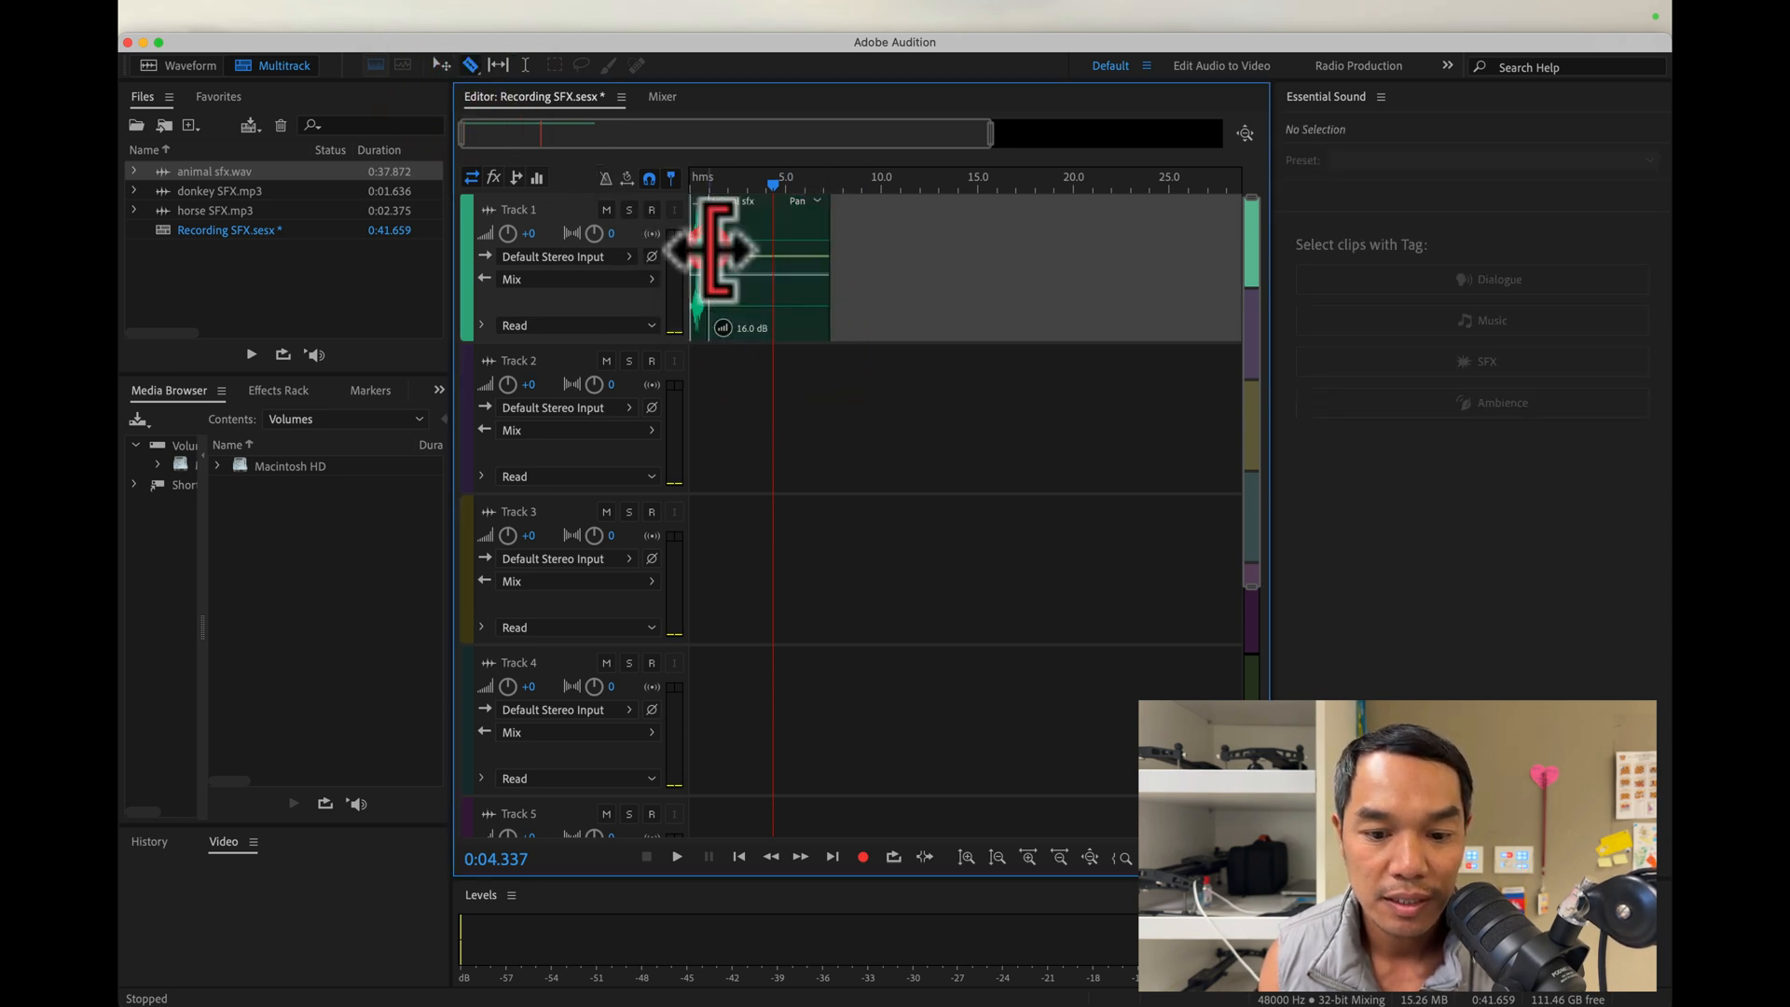
{"action": "left_click", "coordinate": [442, 62]}
{"action": "left_click", "coordinate": [807, 205]}
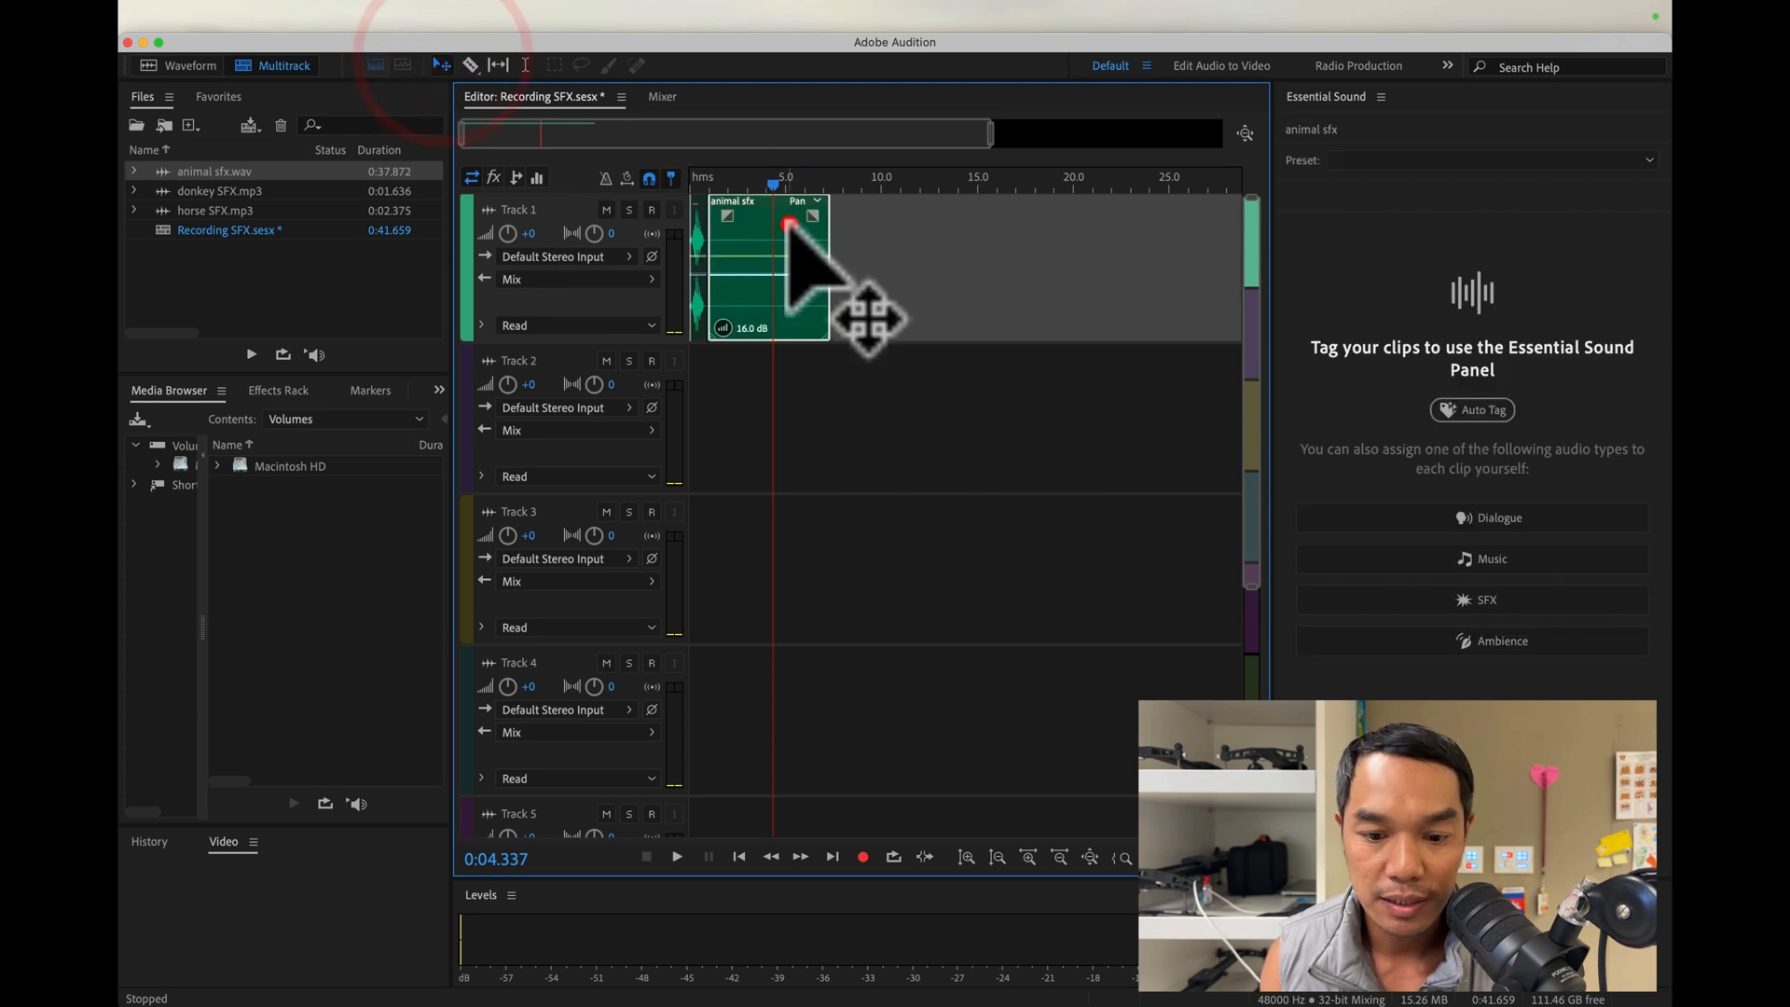
{"action": "key", "text": "Delete"}
{"action": "left_click", "coordinate": [788, 224]}
Align the short trimmed clip with the start of Track 1 and play it from the session's beginning
{"action": "key", "text": "equal"}
{"action": "key", "text": "equal"}
{"action": "key", "text": "equal"}
{"action": "key", "text": "equal"}
{"action": "key", "text": "equal"}
{"action": "key", "text": "equal"}
{"action": "key", "text": "equal"}
{"action": "key", "text": "equal"}
{"action": "key", "text": "equal"}
{"action": "key", "text": "equal"}
{"action": "key", "text": "equal"}
{"action": "key", "text": "equal"}
{"action": "key", "text": "equal"}
{"action": "key", "text": "equal"}
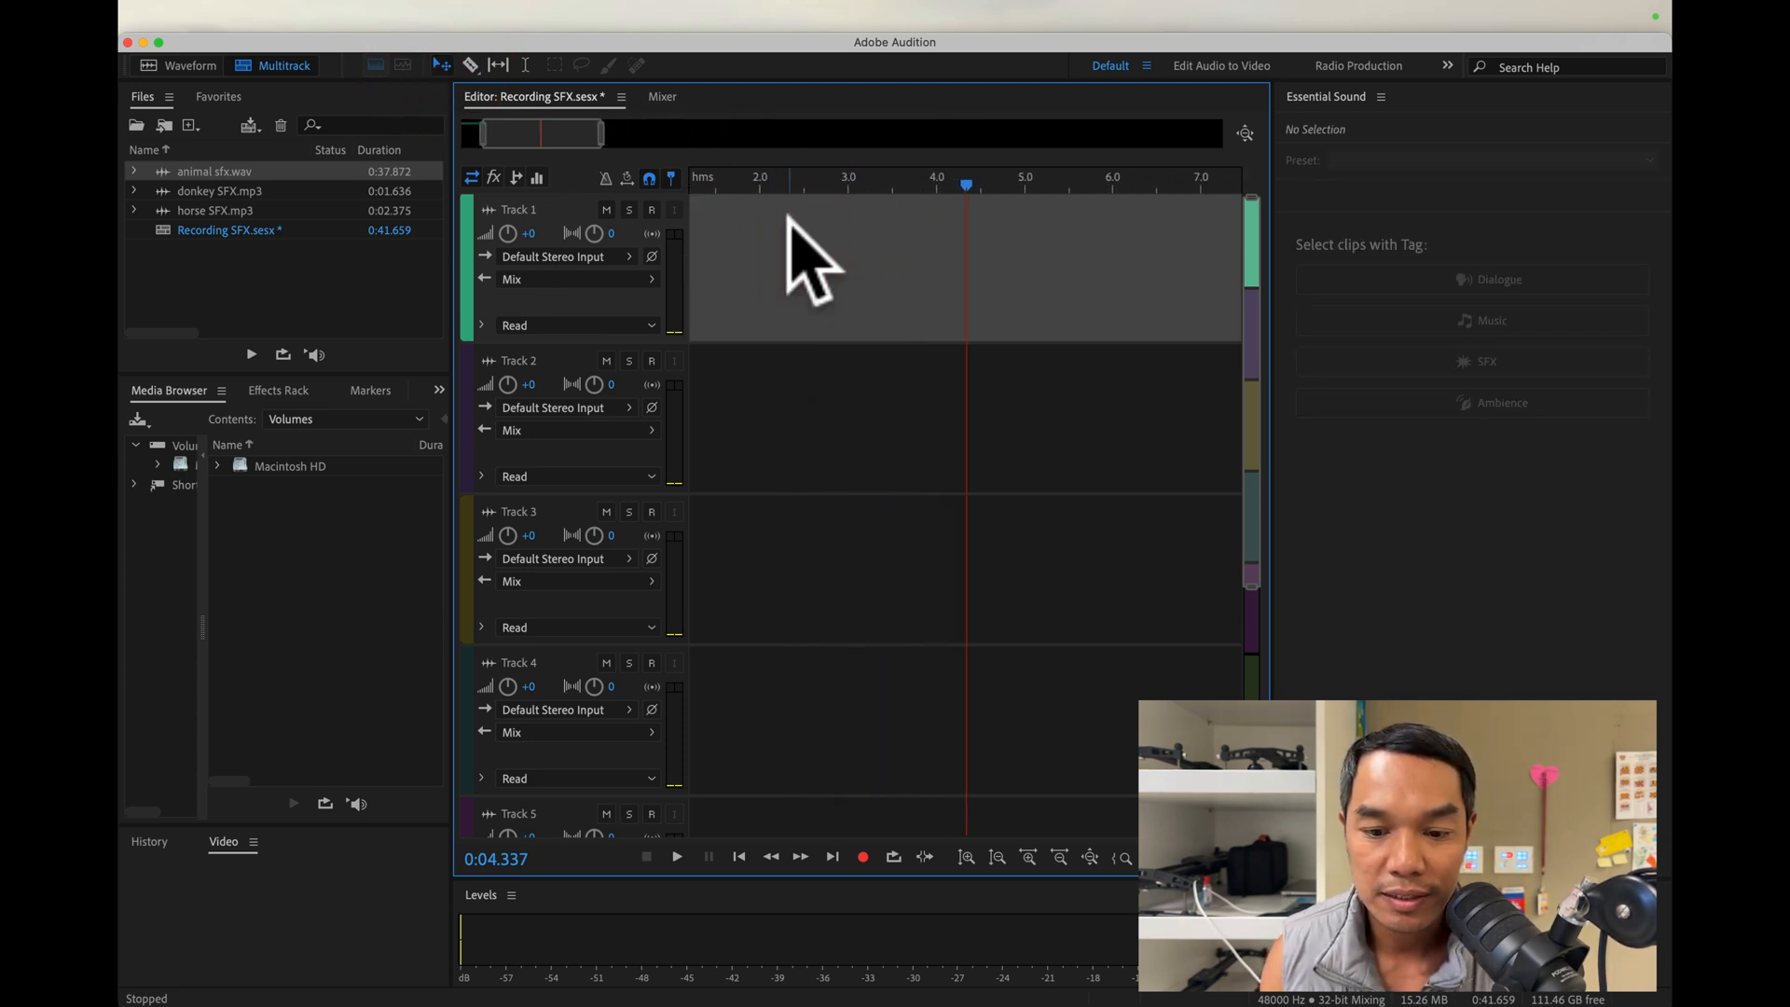
{"action": "scroll", "coordinate": [788, 224], "scroll_direction": "left", "scroll_amount": 3}
{"action": "left_click_drag", "start_coordinate": [774, 219], "coordinate": [672, 248]}
{"action": "left_click_drag", "start_coordinate": [743, 174], "coordinate": [636, 185]}
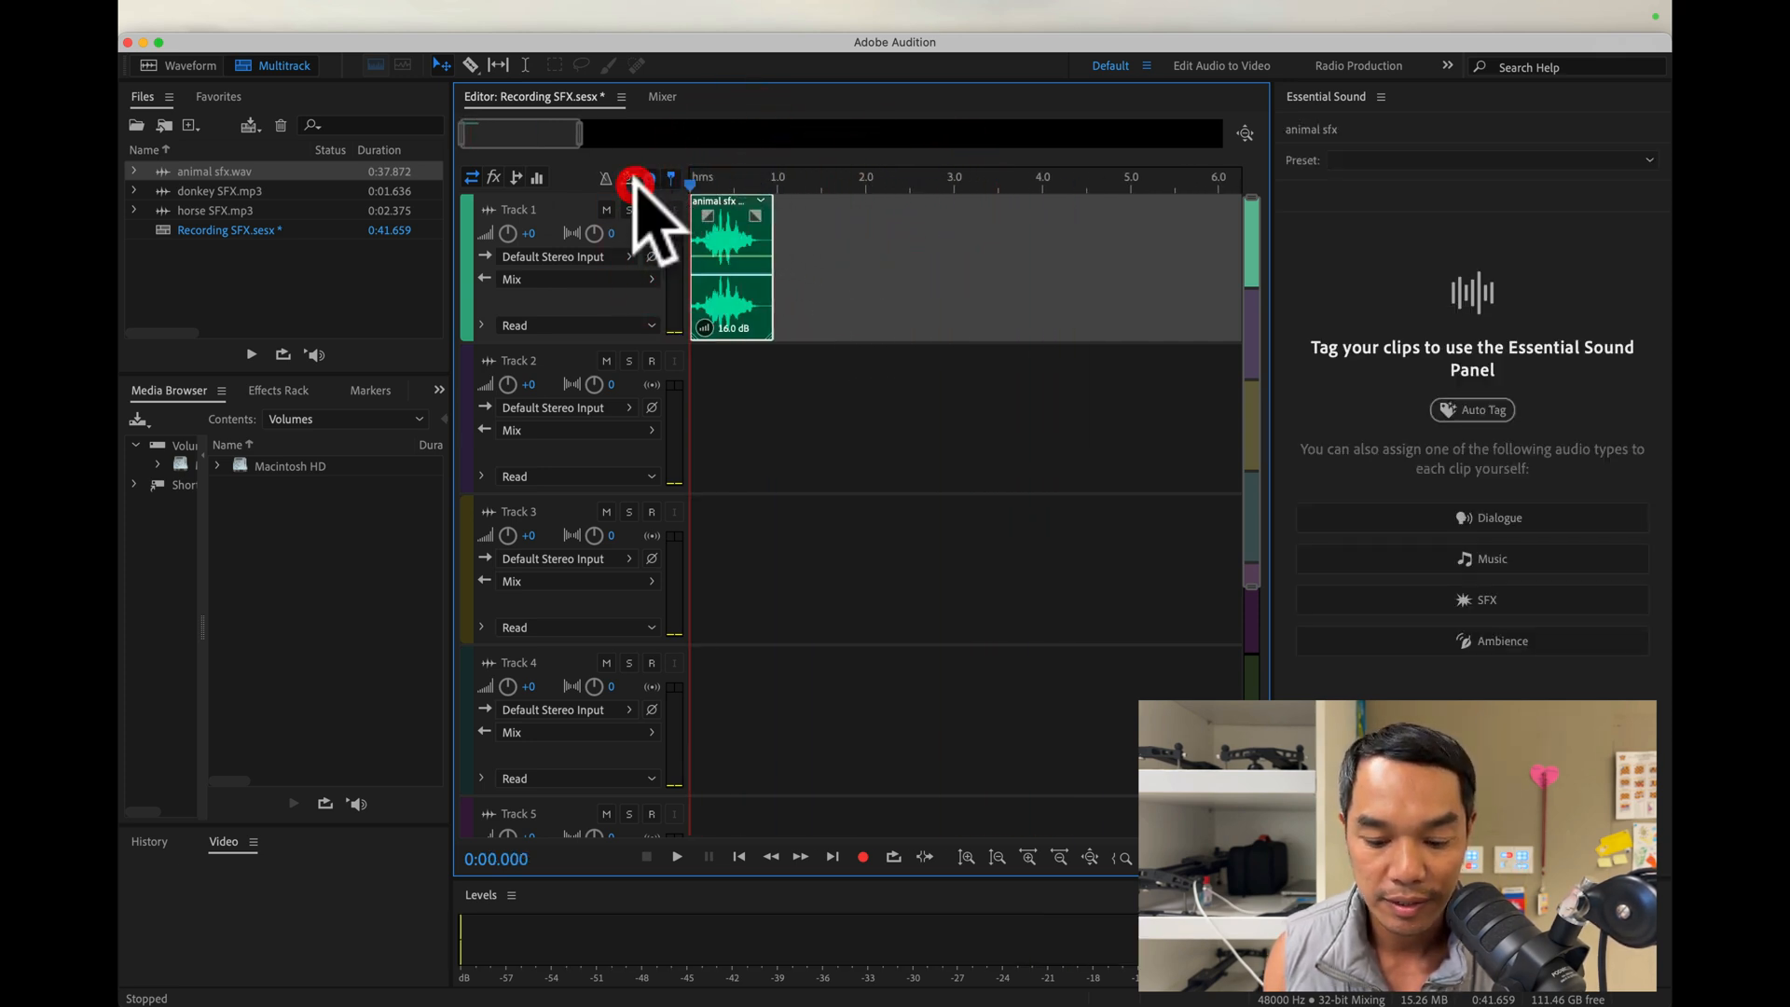
{"action": "key", "text": "space"}
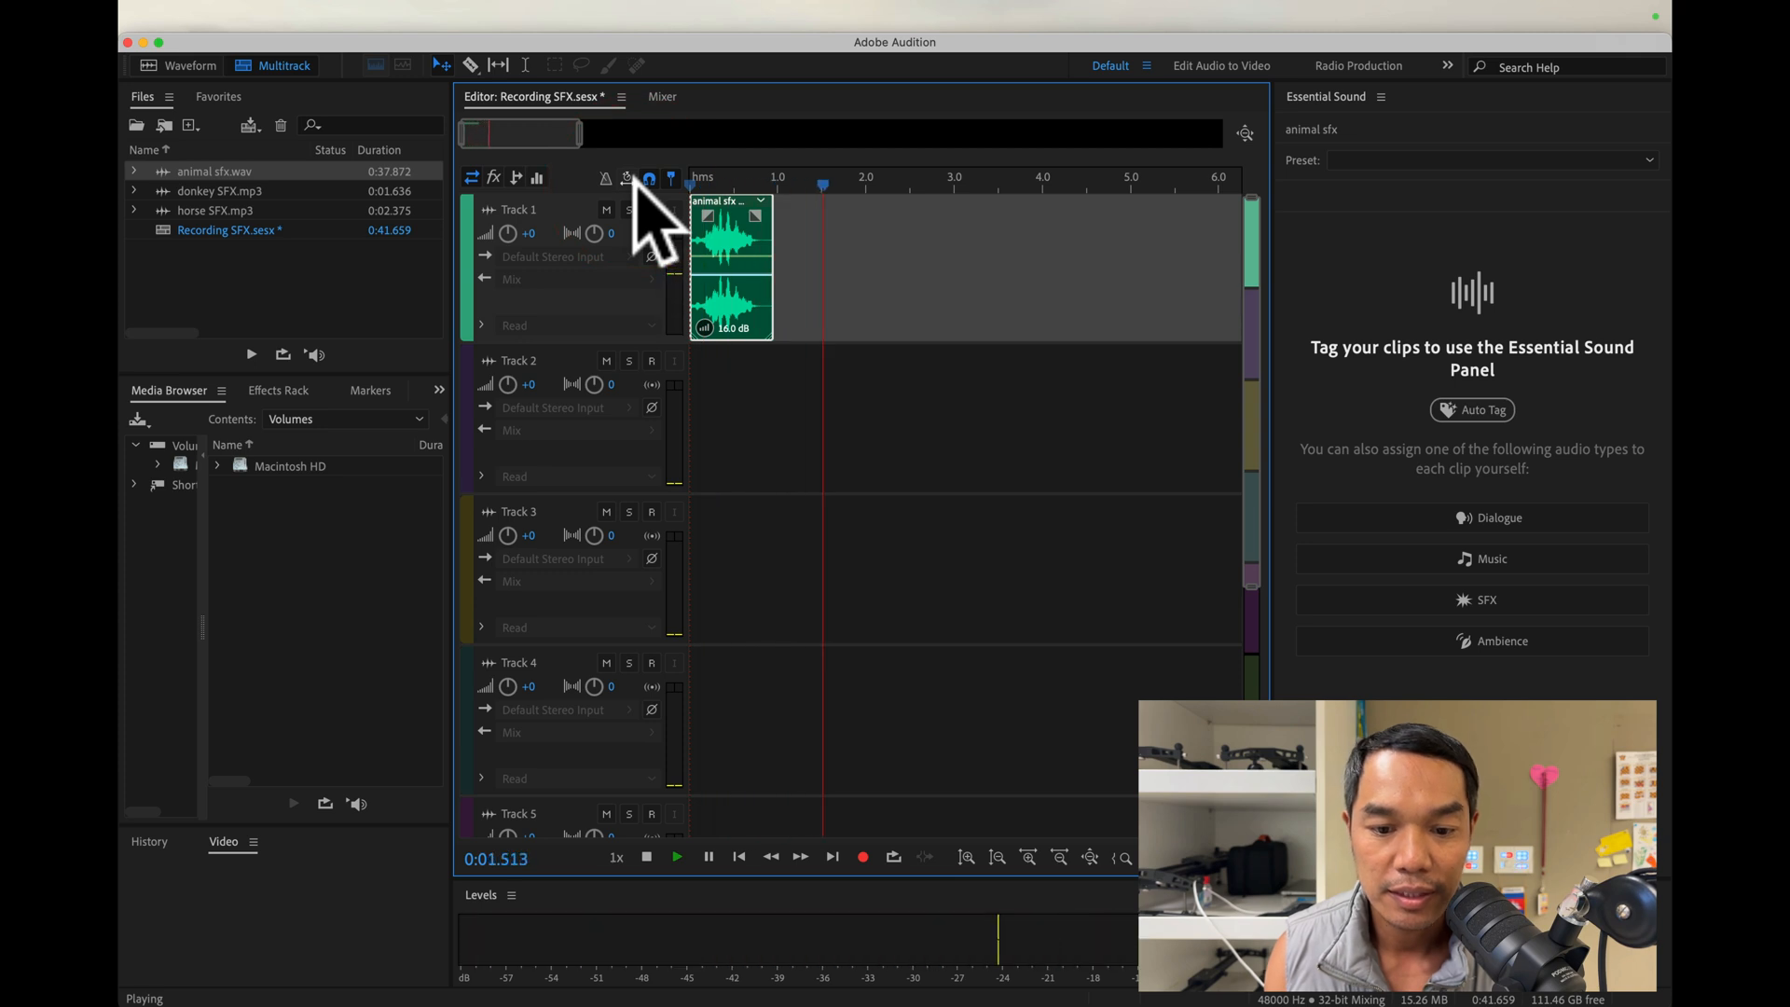
{"action": "key", "text": "space"}
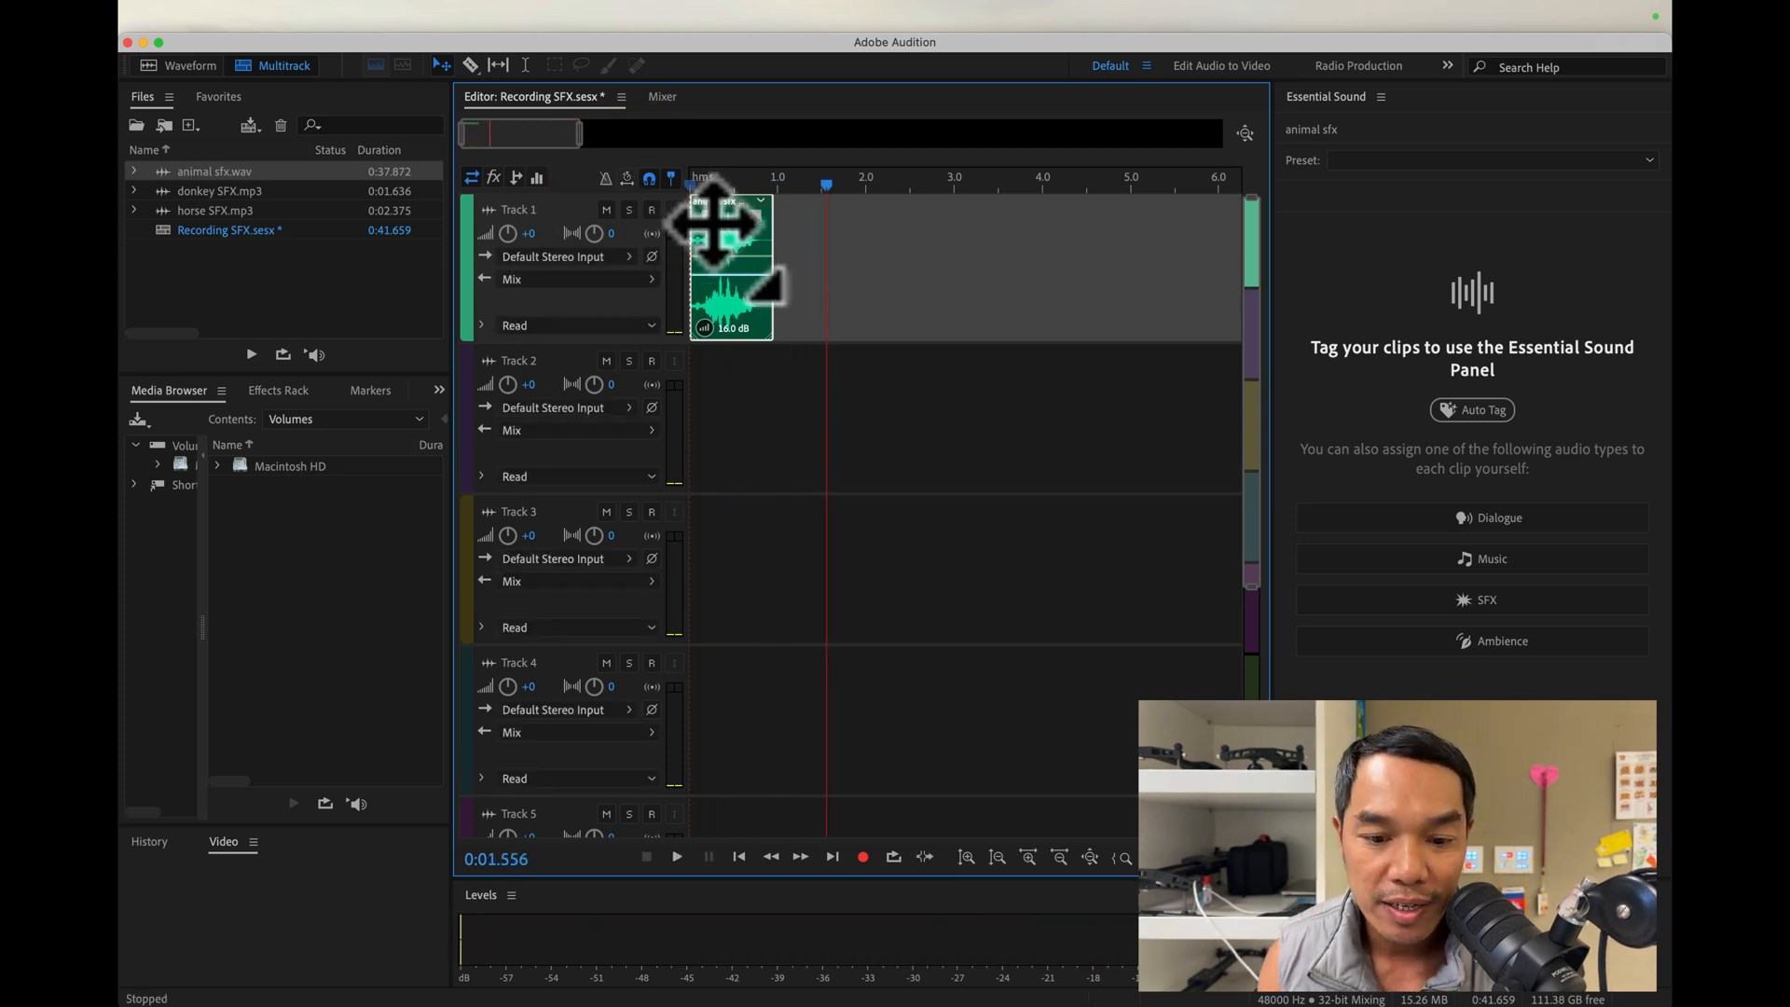
Add a short fade-in to the trimmed clip and play it again from the start
{"action": "left_click_drag", "start_coordinate": [708, 213], "coordinate": [729, 223]}
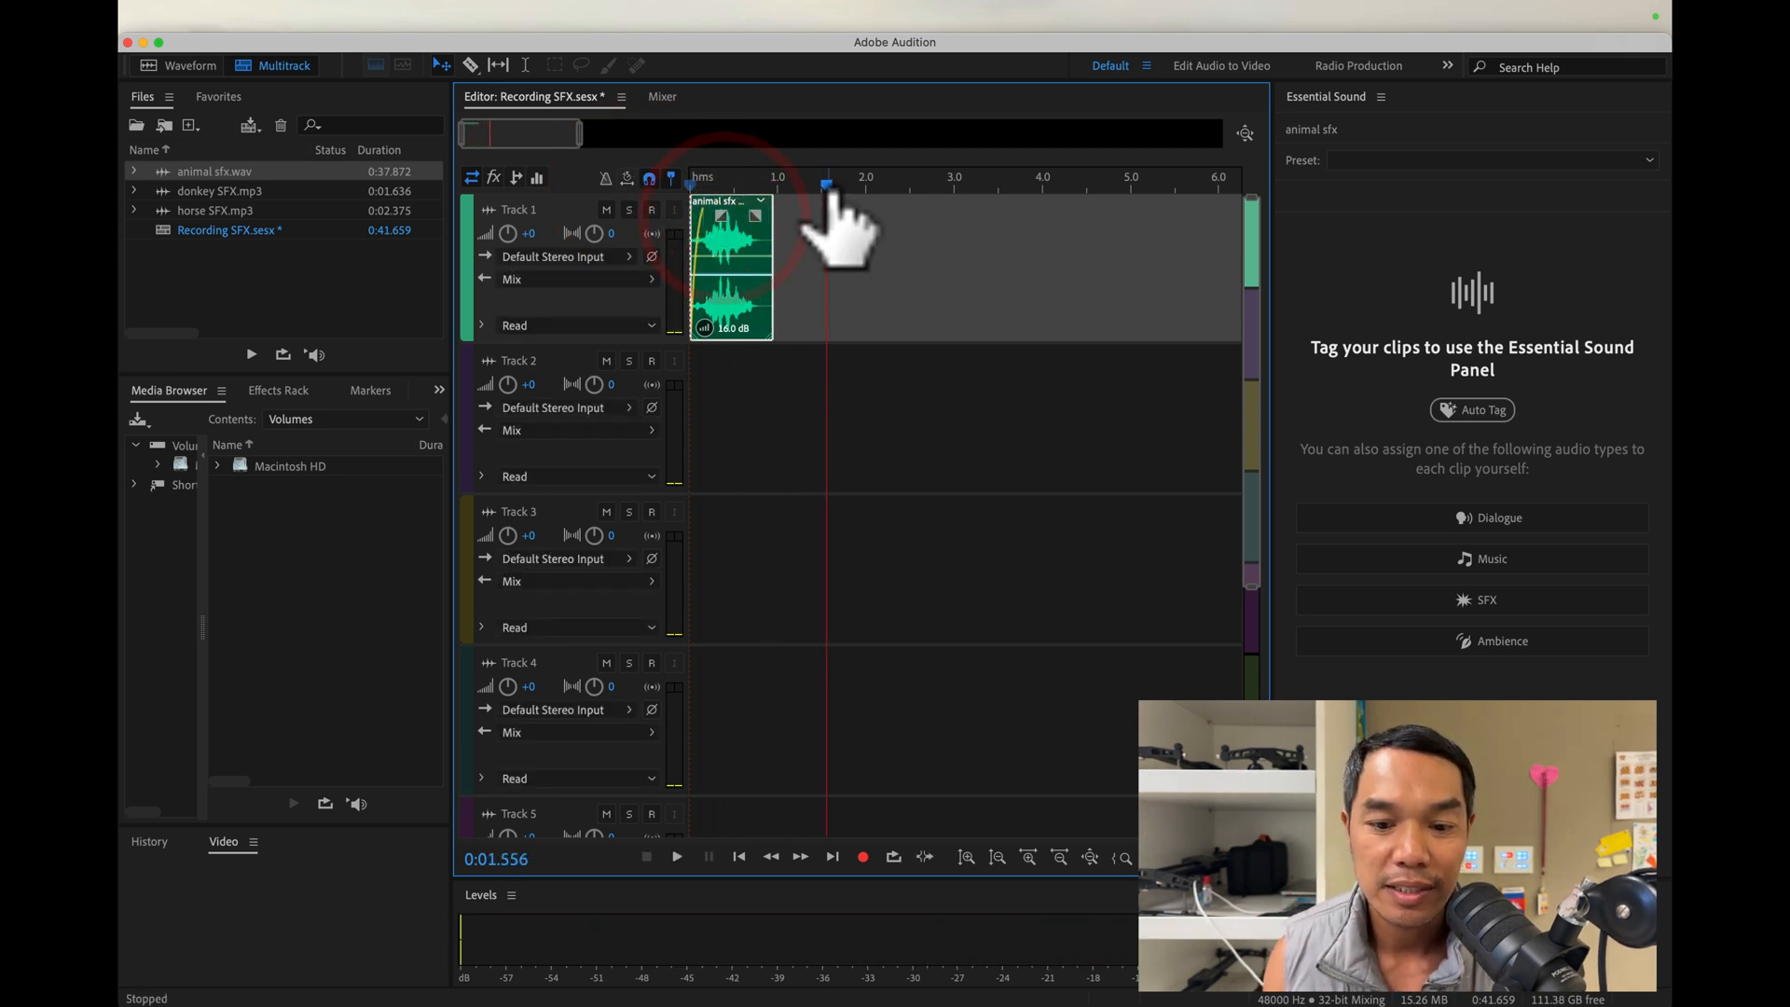
{"action": "left_click_drag", "start_coordinate": [827, 185], "coordinate": [560, 180]}
{"action": "key", "text": "space"}
{"action": "key", "text": "space"}
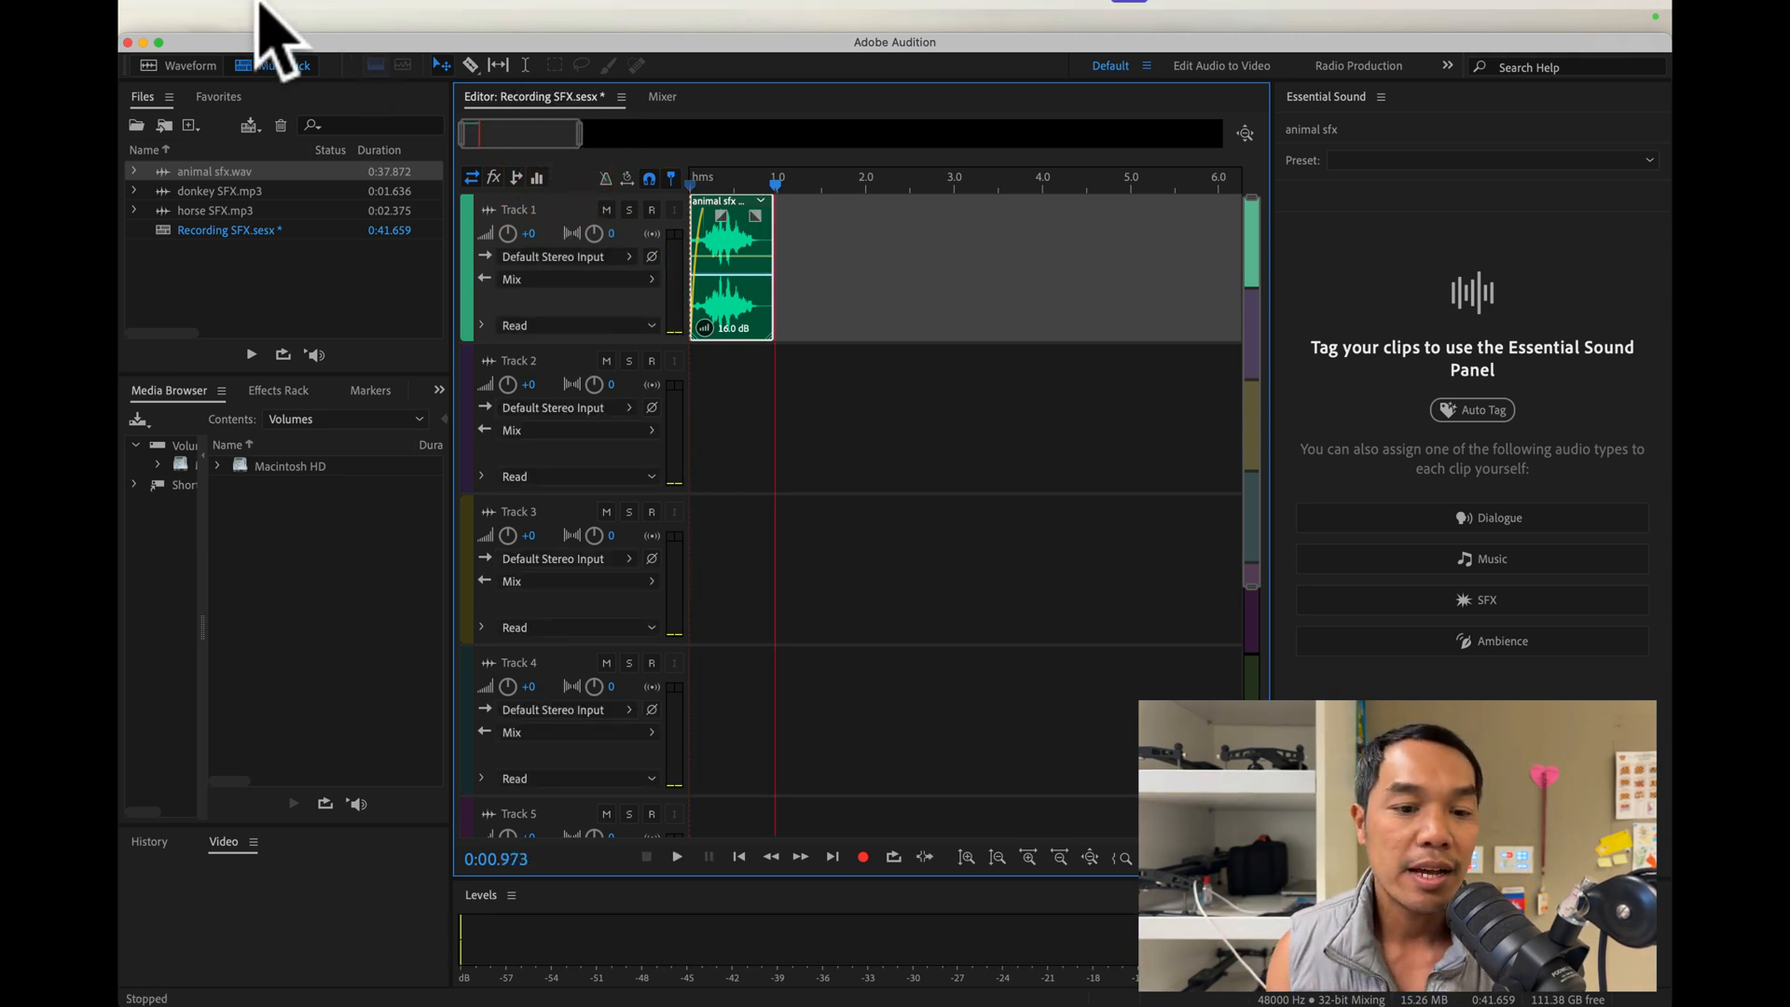
Export a multitrack mixdown of the entire session as the MP3 file "goat SFX.mp3"
{"action": "left_click", "coordinate": [302, 18]}
{"action": "mouse_move", "coordinate": [343, 444]}
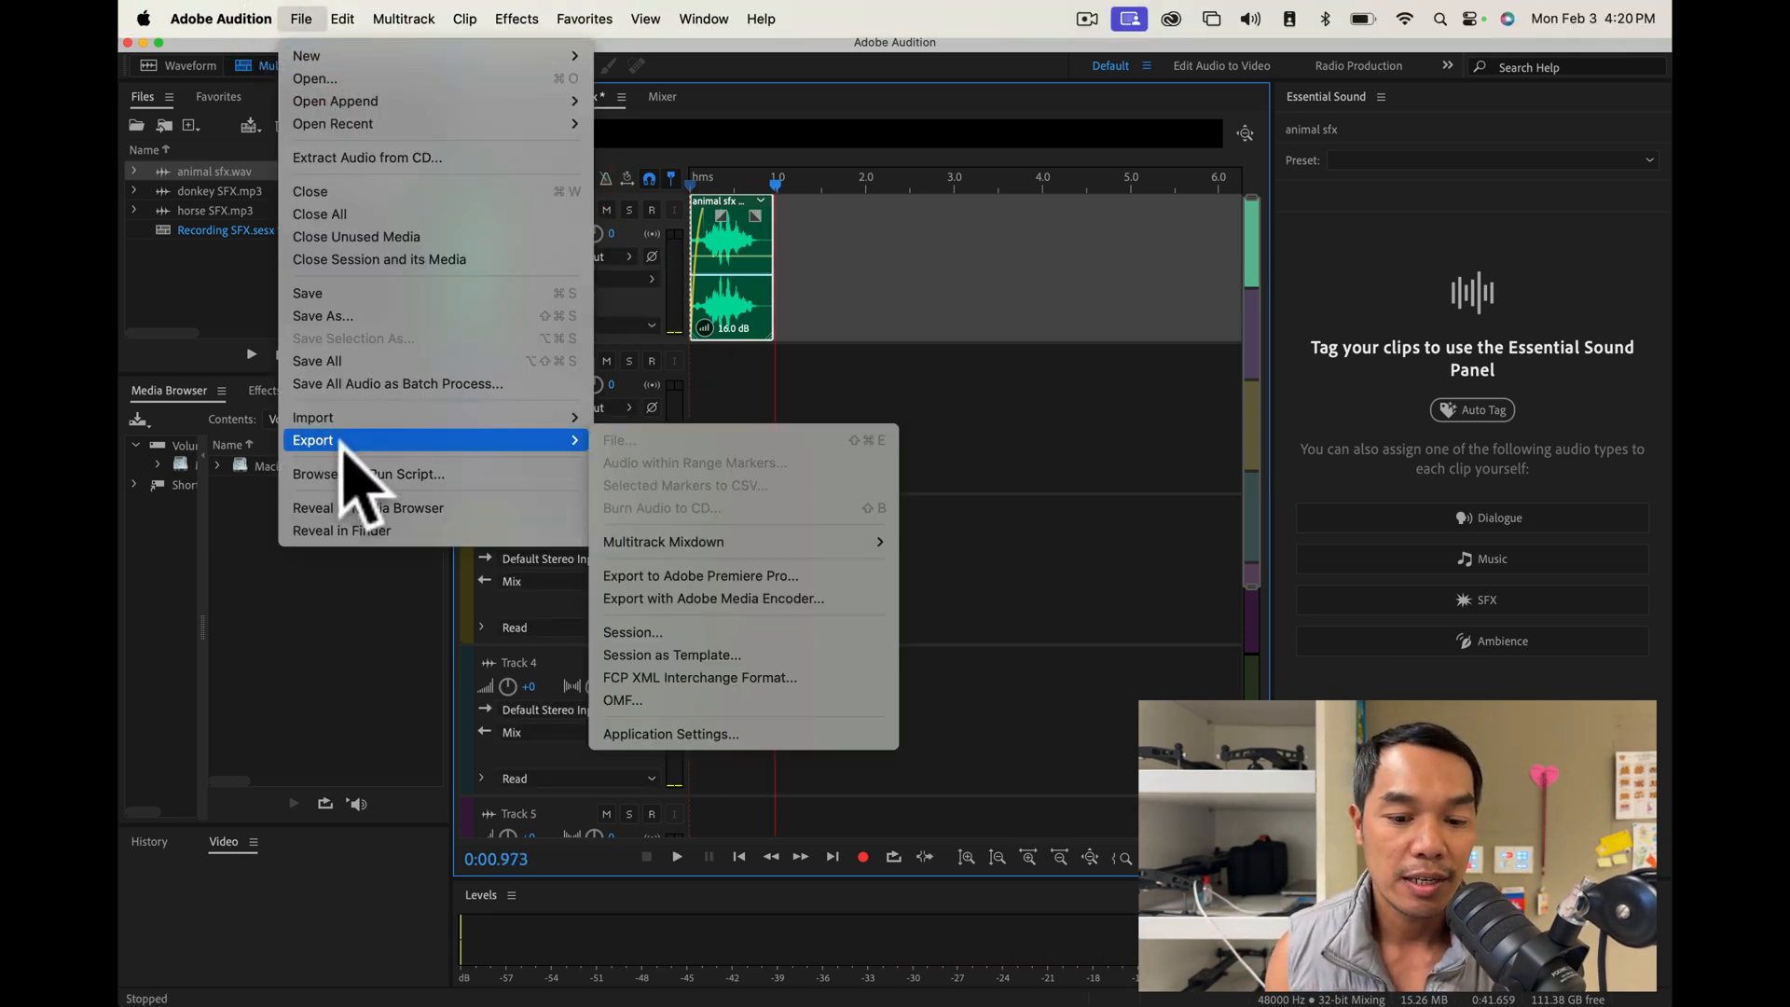
{"action": "mouse_move", "coordinate": [844, 543]}
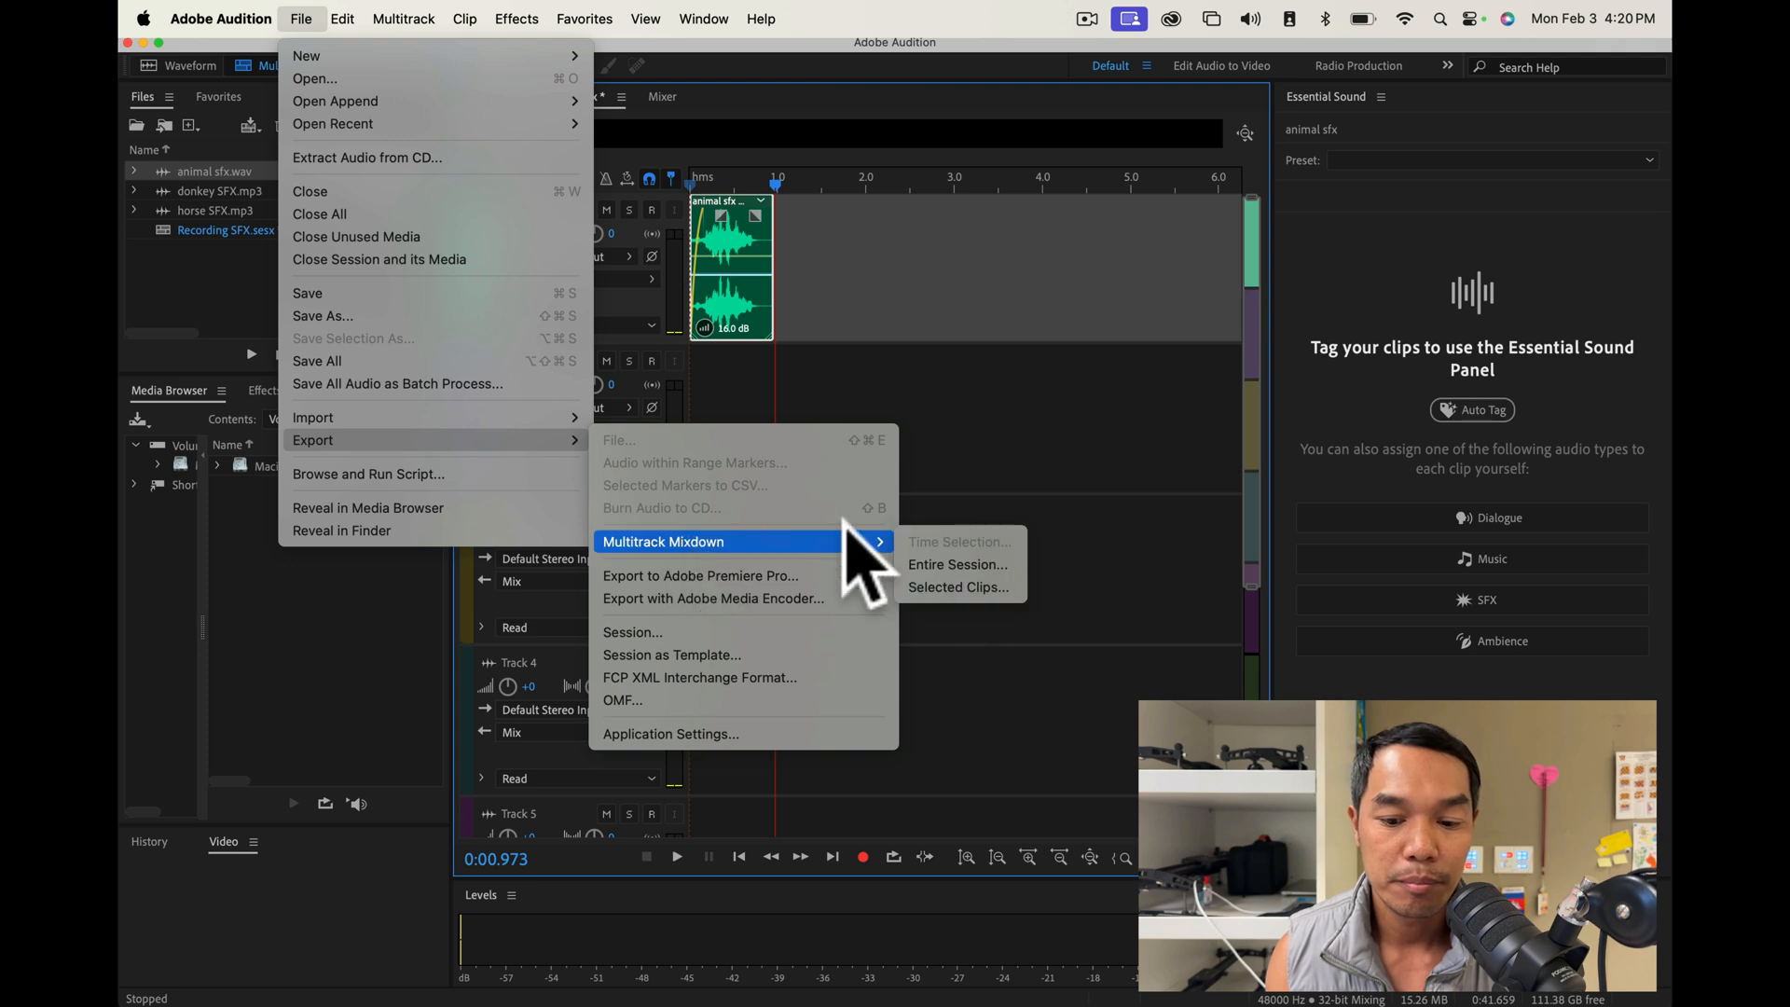
{"action": "left_click", "coordinate": [959, 564]}
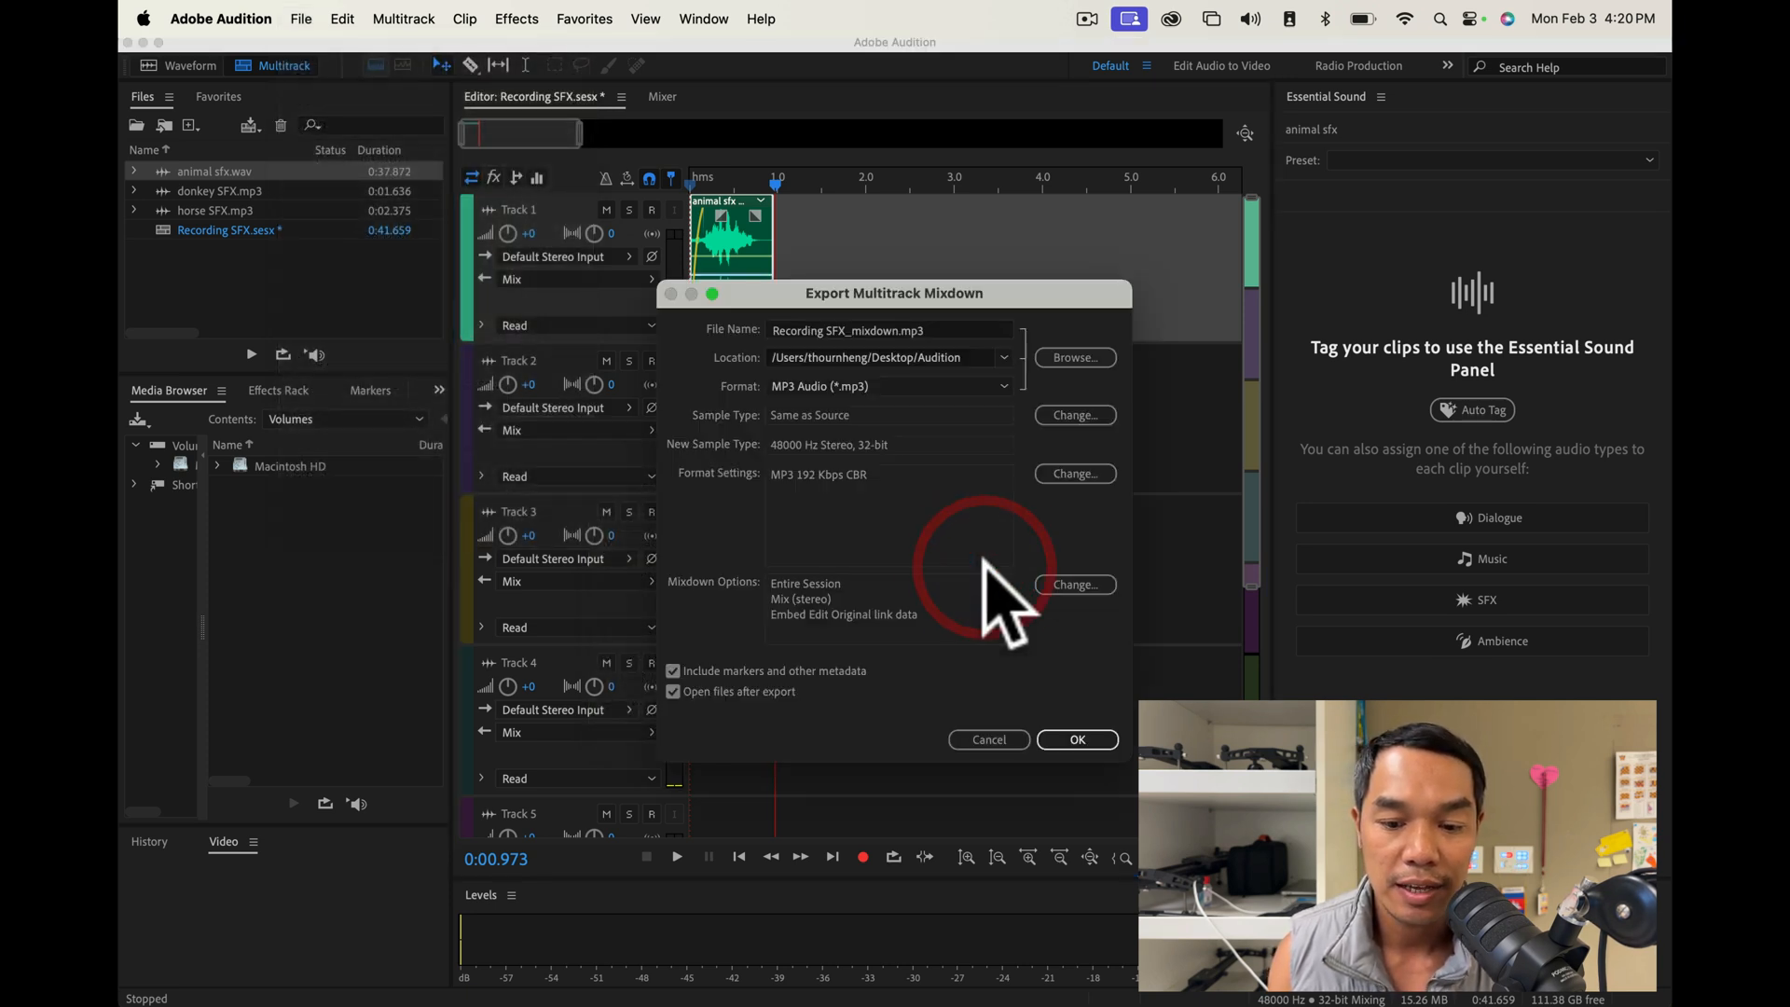
{"action": "left_click_drag", "start_coordinate": [897, 332], "coordinate": [684, 331]}
{"action": "type", "text": "goat SFX"}
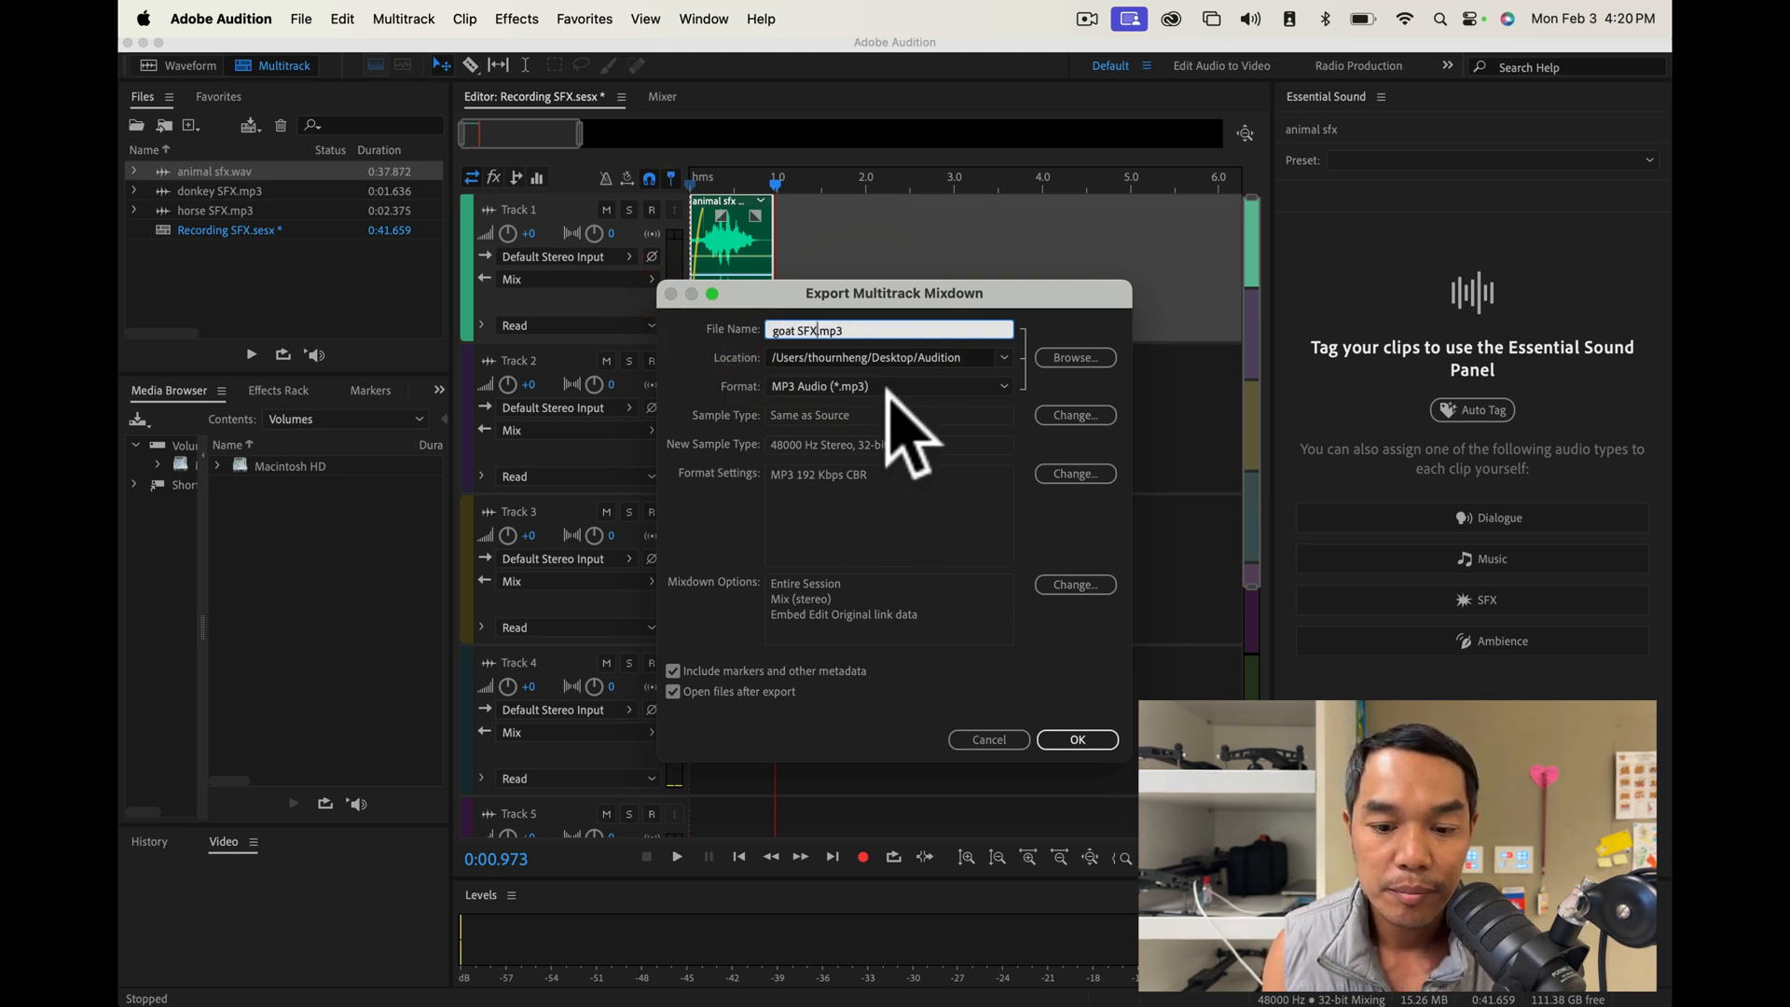
{"action": "left_click", "coordinate": [850, 338]}
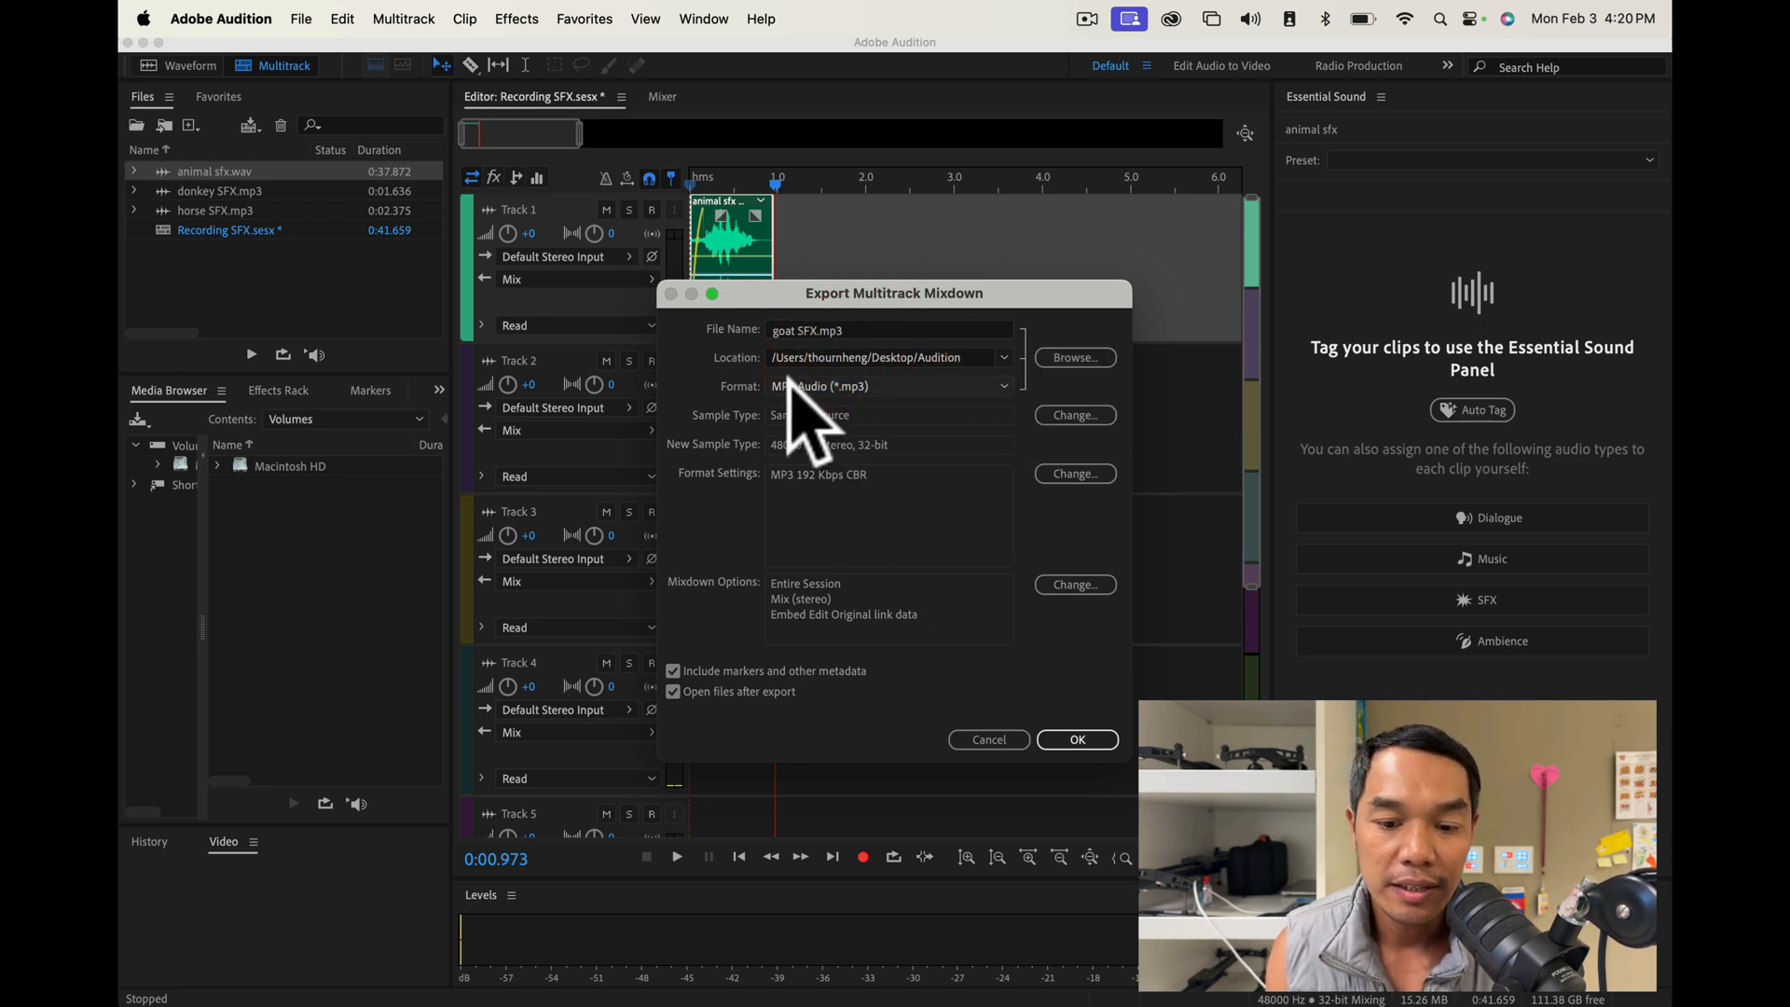
{"action": "left_click", "coordinate": [1077, 739]}
Switch to Finder, preview goat SFX.mp3 in the Audition folder, and close the preview
{"action": "mouse_move", "coordinate": [335, 996]}
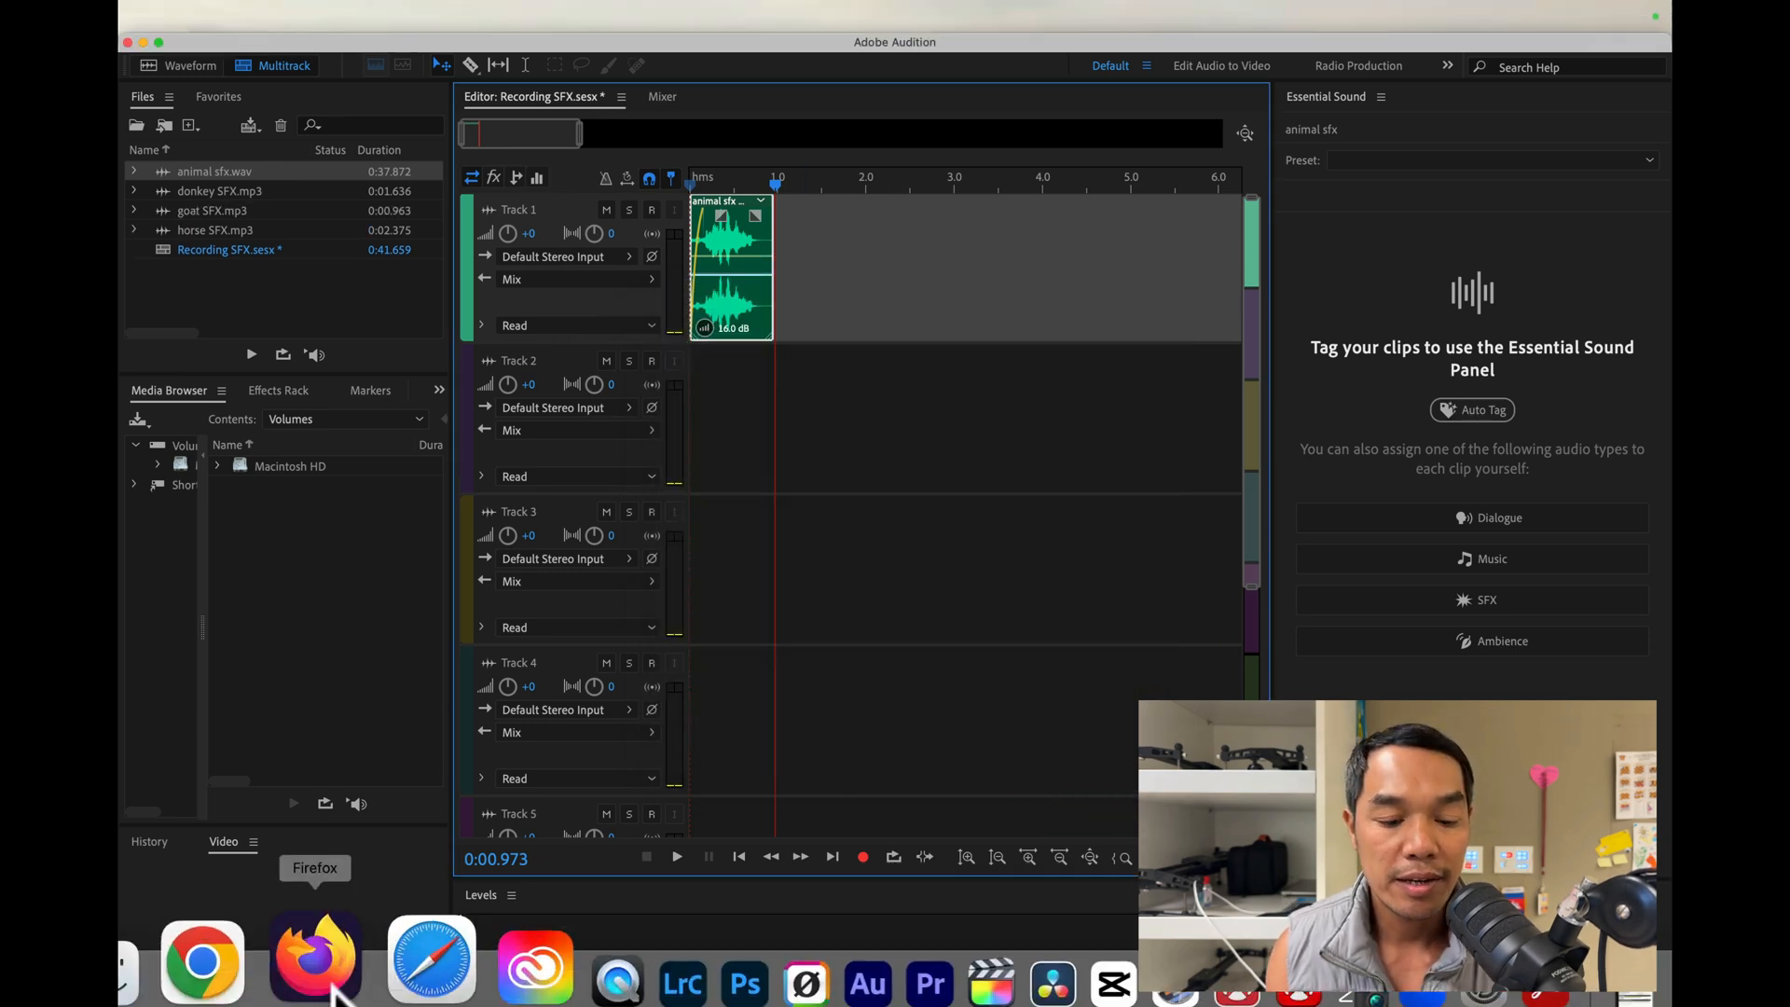
{"action": "left_click", "coordinate": [220, 949]}
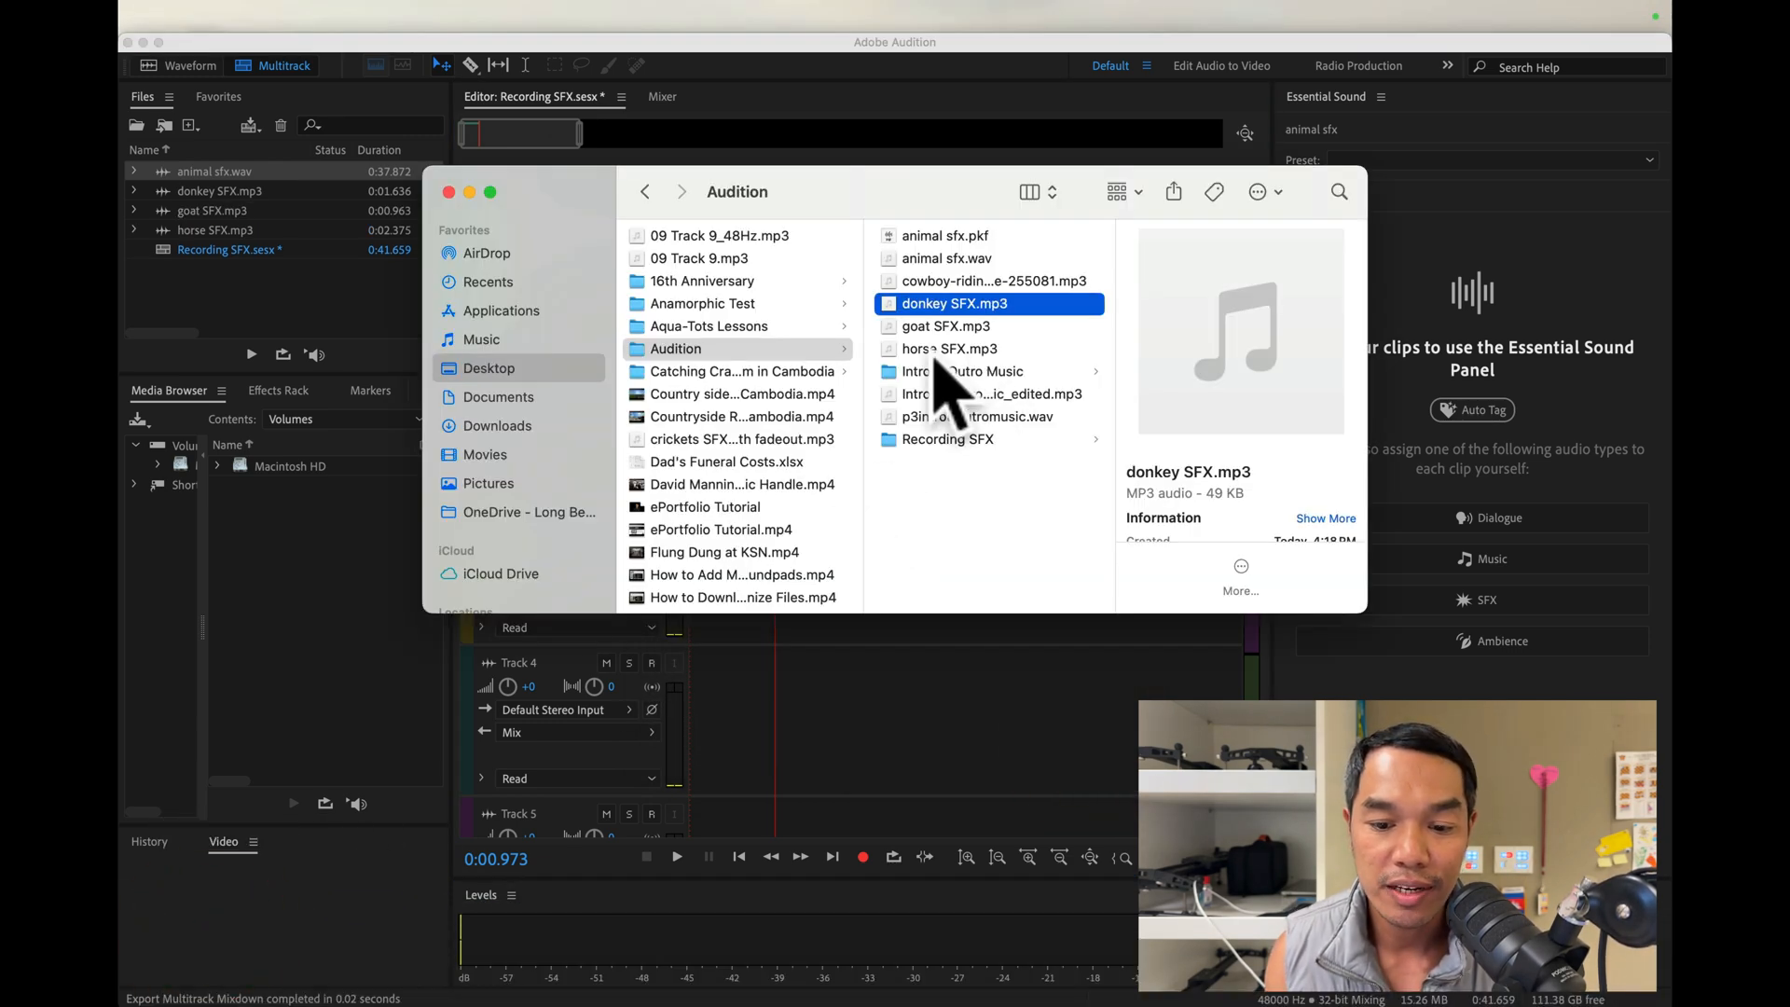
{"action": "left_click", "coordinate": [919, 326]}
{"action": "key", "text": "space"}
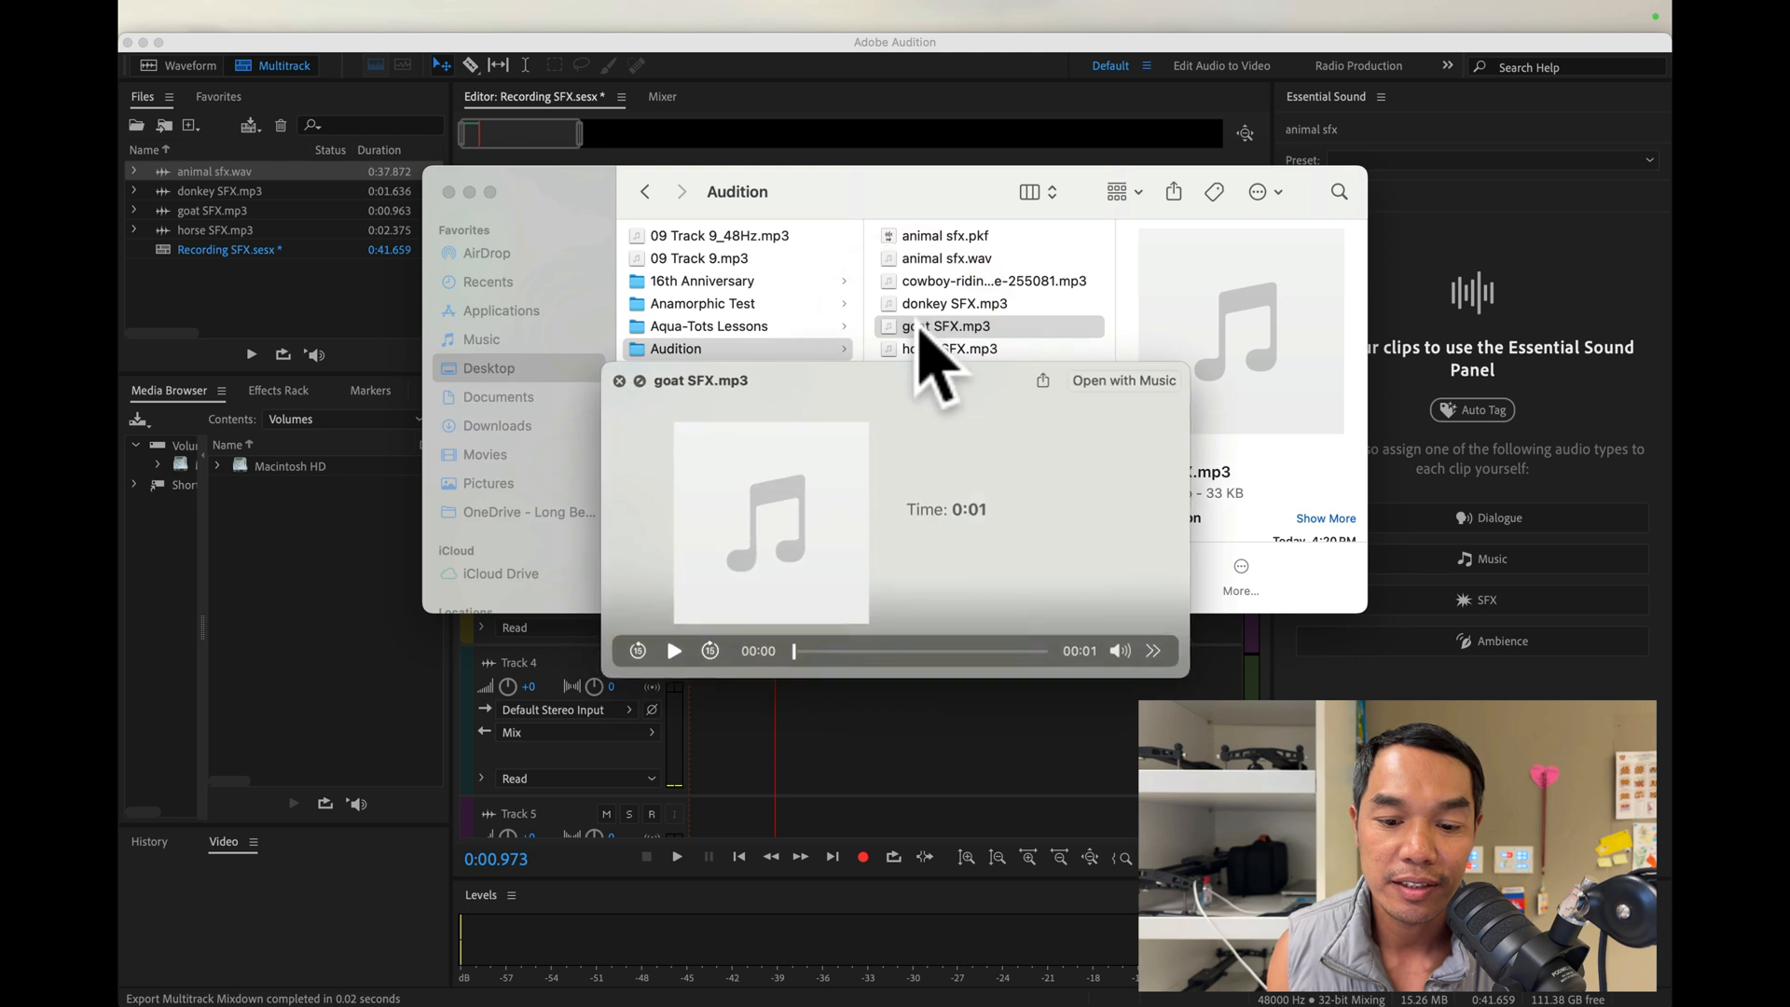
{"action": "left_click", "coordinate": [618, 380]}
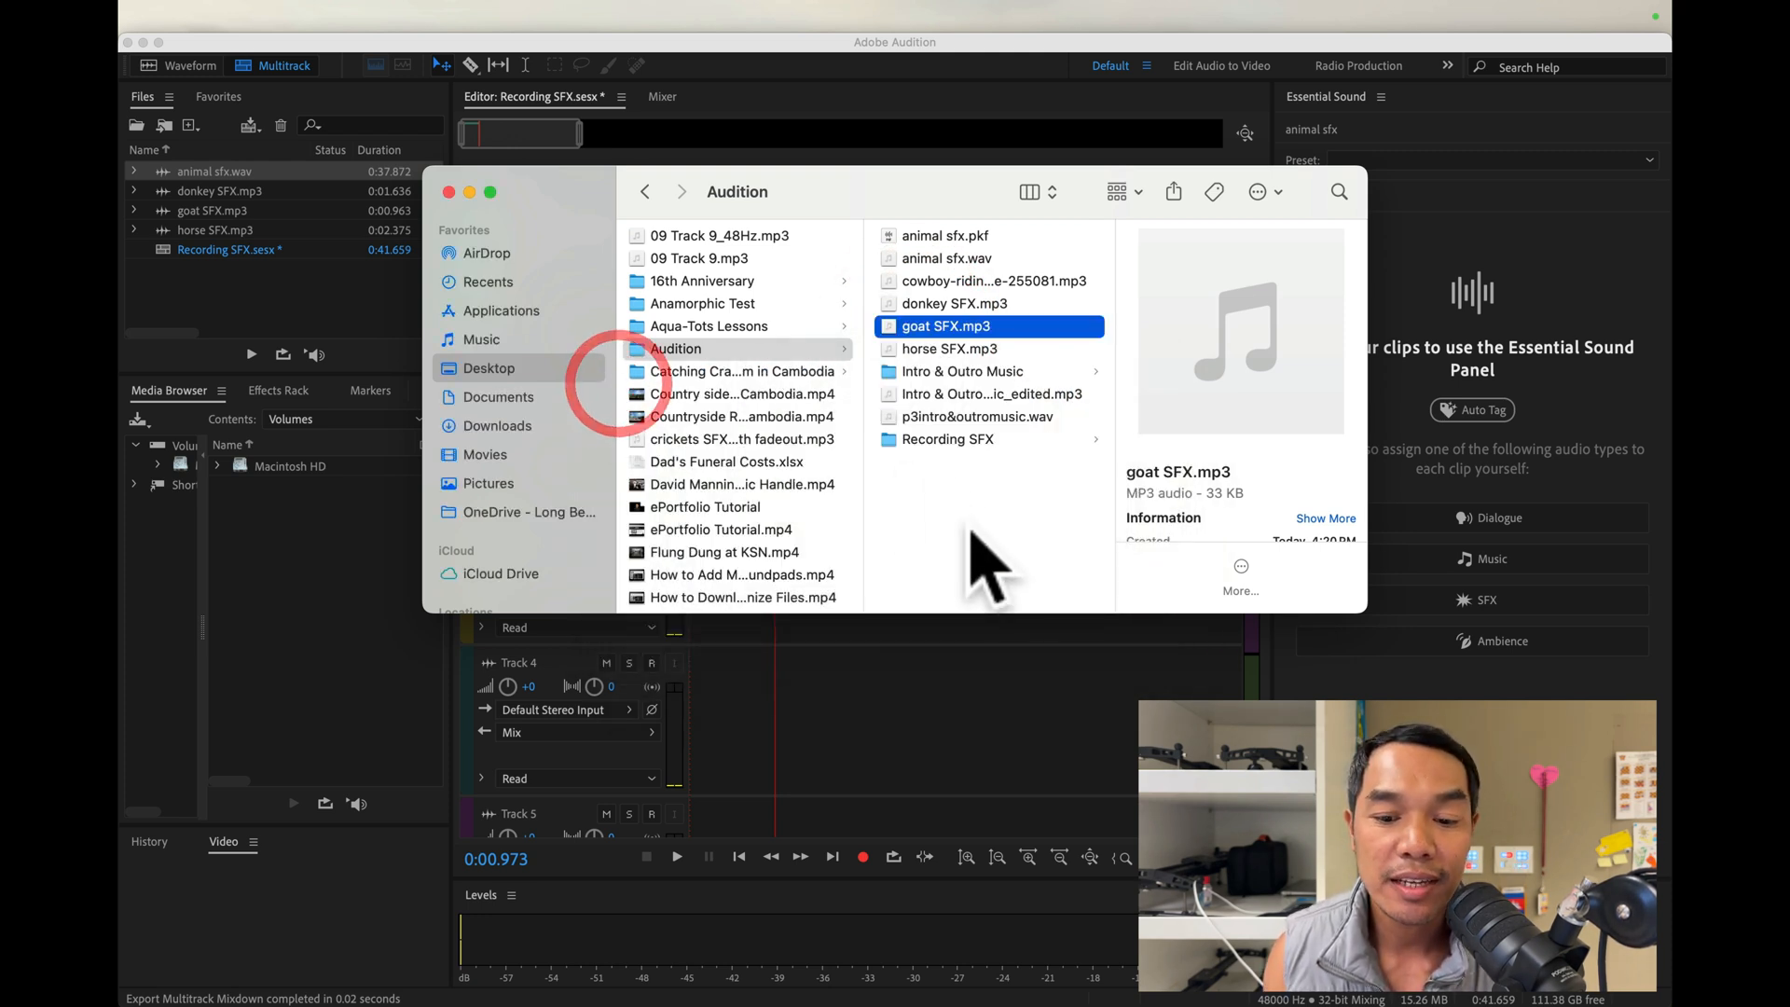
{"action": "left_click", "coordinate": [979, 515]}
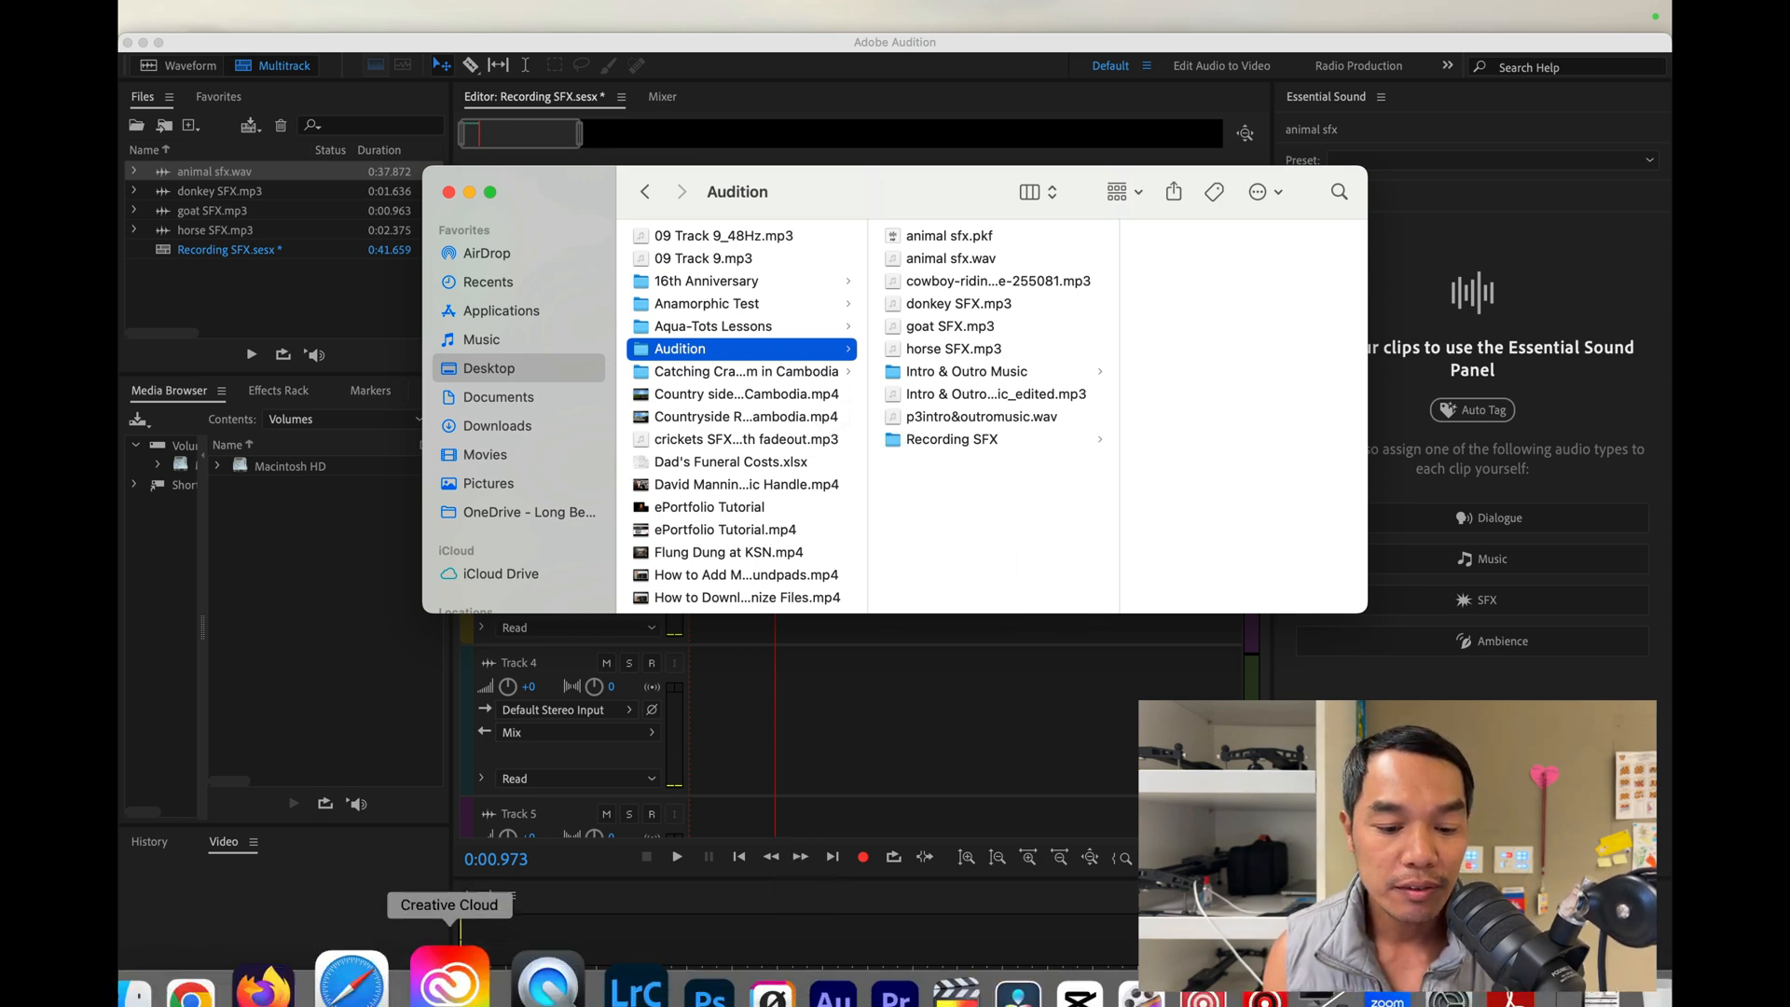
Switch to Chrome to view the 2/3/25 to 2/4/25 slide of the Photo and Video 1-2 Daily Agenda
{"action": "left_click", "coordinate": [266, 914]}
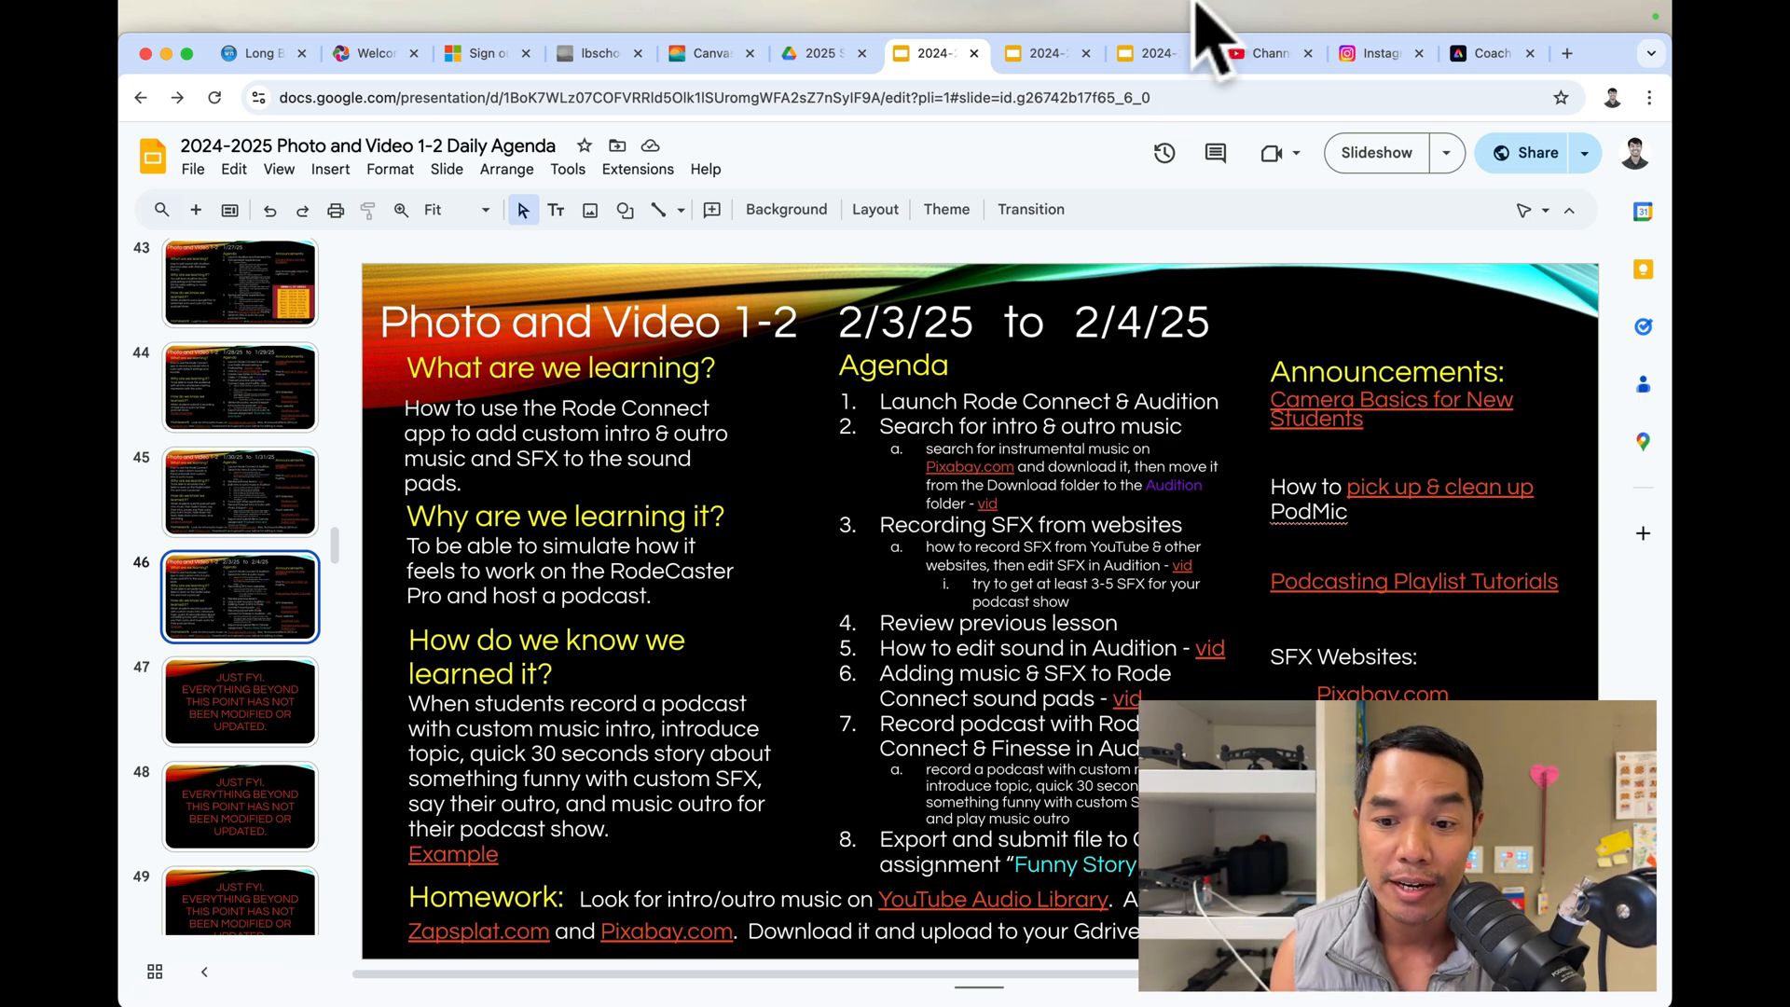
{"action": "left_click", "coordinate": [1085, 18]}
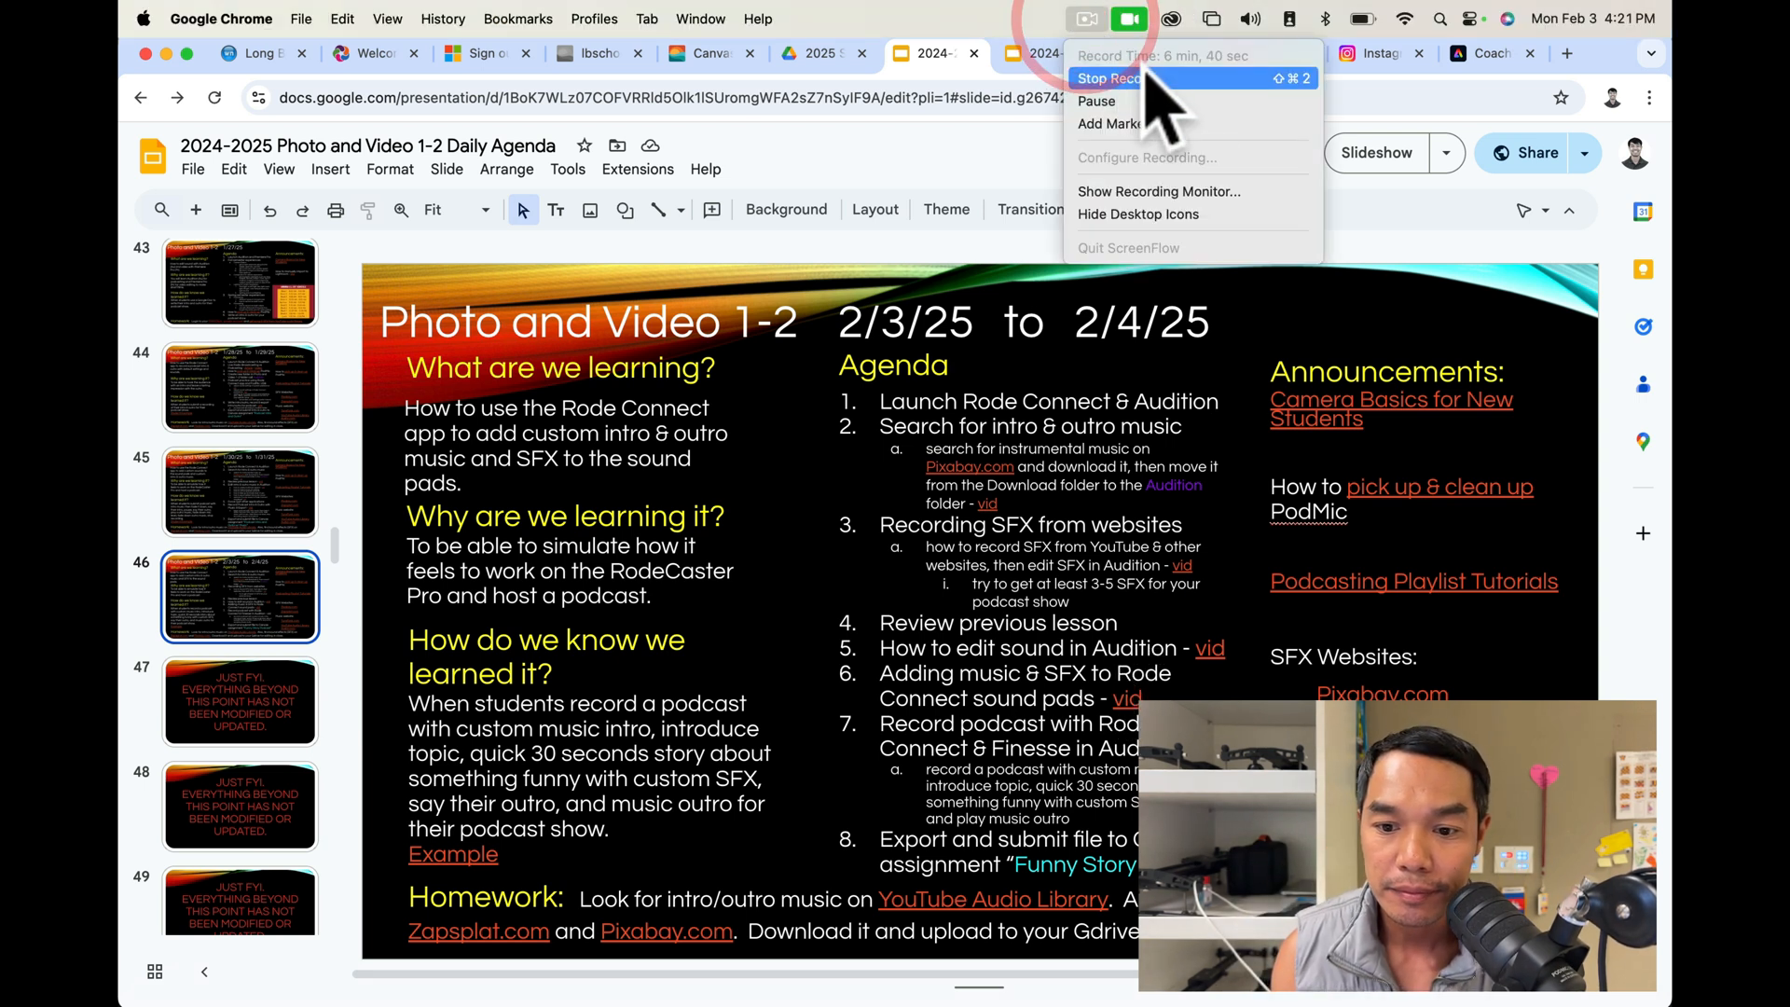